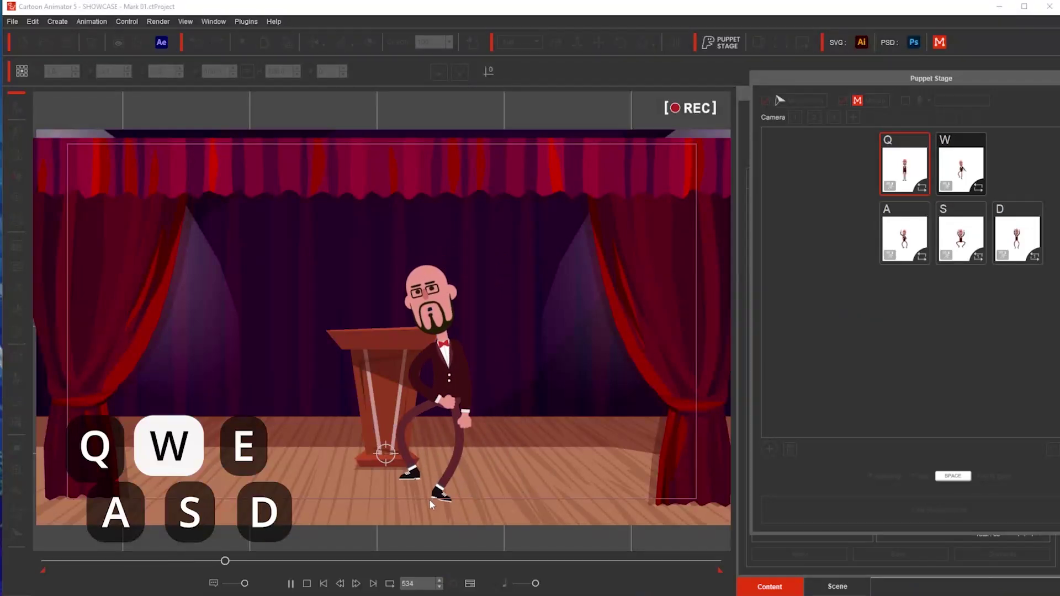
Trigger the puppet's performance clips with the A and S hotkeys in Puppet Stage
key(a)
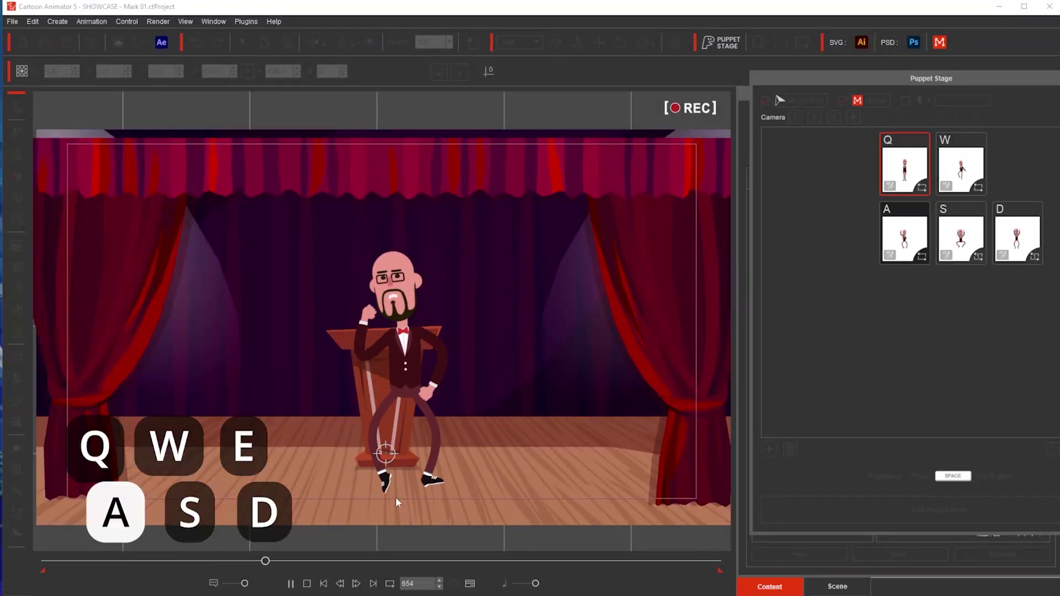
key(s)
key(s)
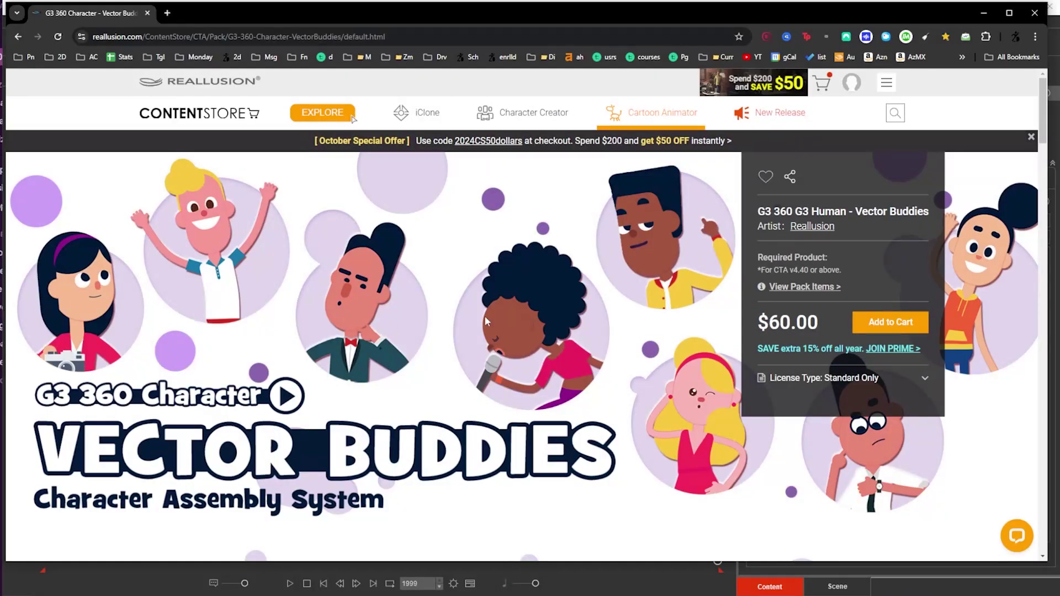
Scroll through the G3 360 Vector Buddies store page, then switch back to Cartoon Animator
scroll(485, 316, down, 3)
scroll(491, 331, up, 3)
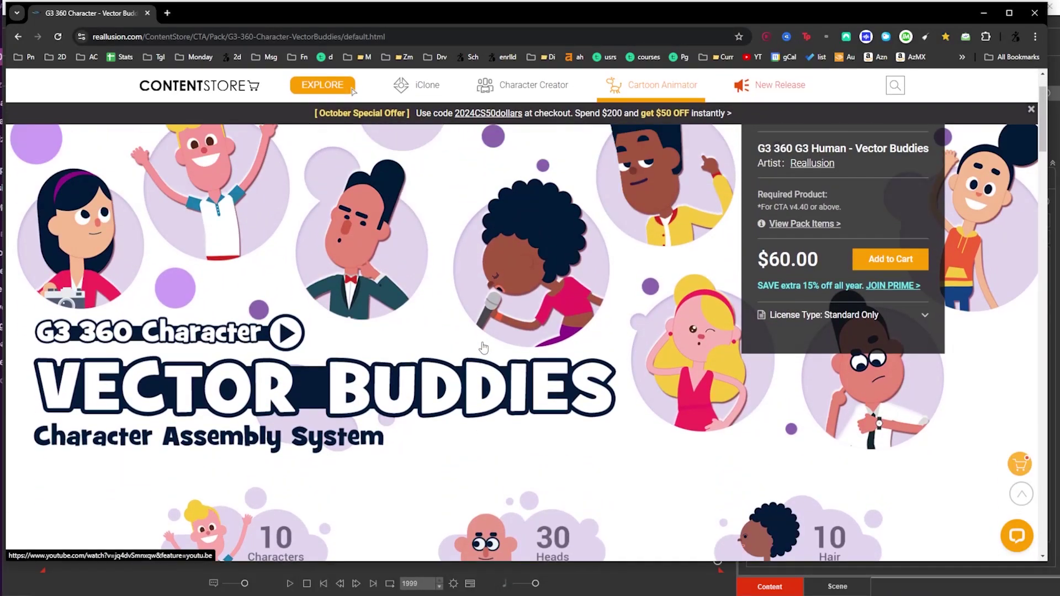
scroll(508, 338, down, 2)
scroll(511, 340, up, 2)
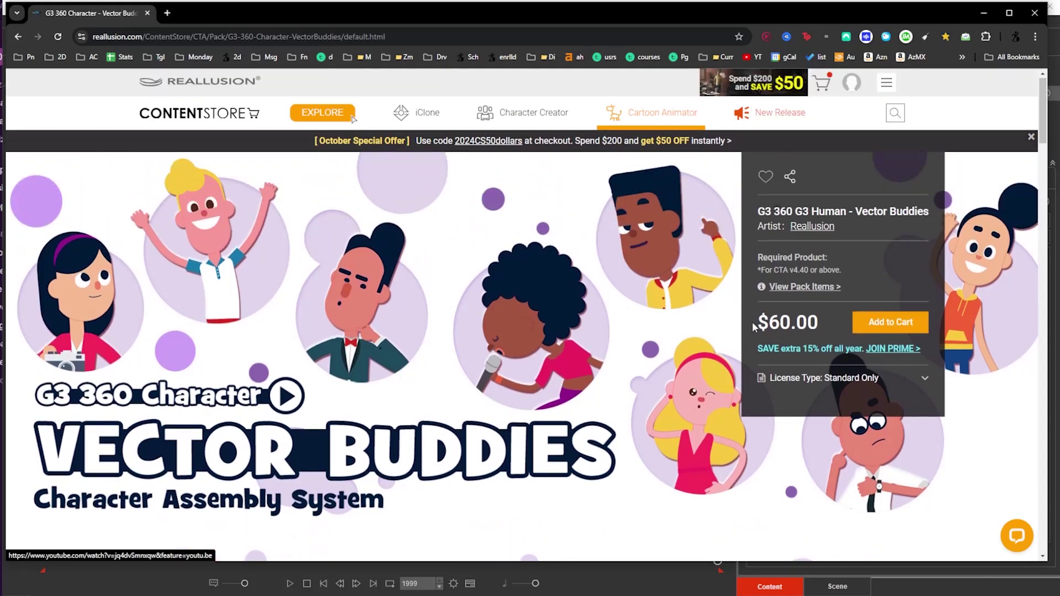
key(alt+Tab)
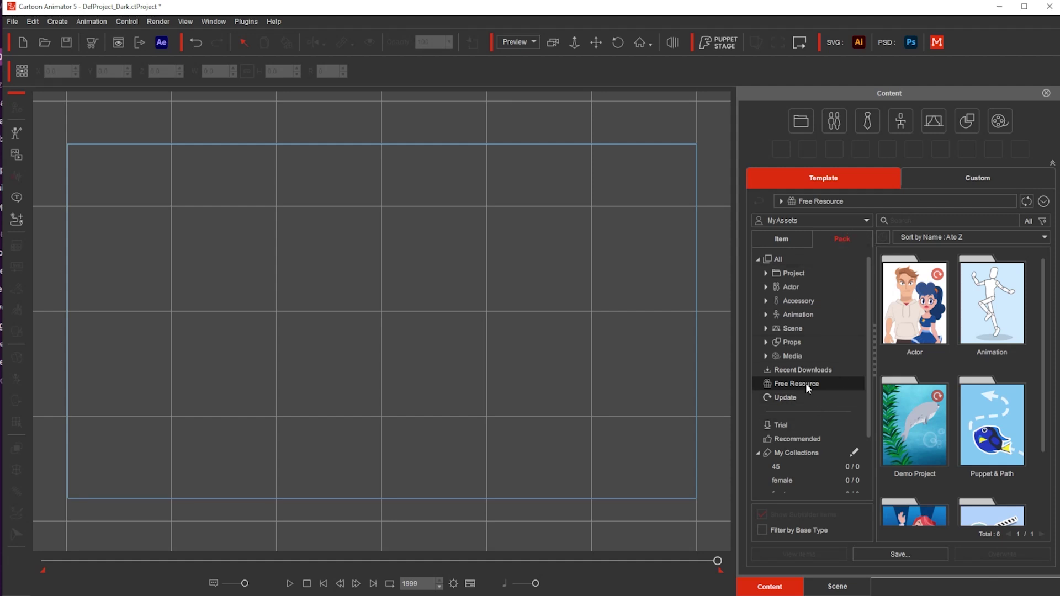
Drag Harry_F from Actor > Human > G3 360 Character-Vector Buddies onto the stage
scroll(933, 331, down, 2)
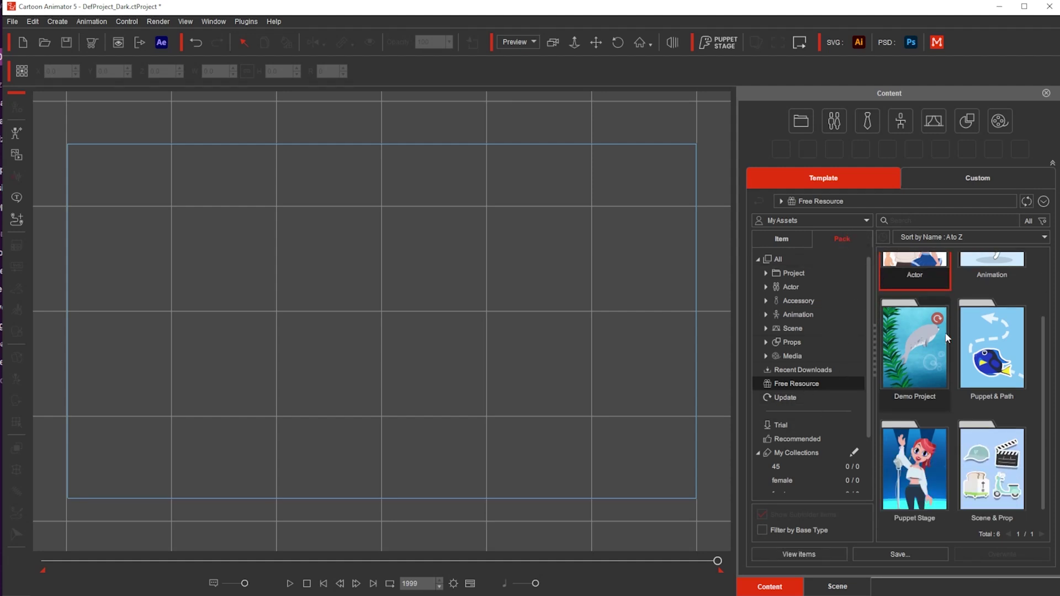
scroll(928, 422, up, 2)
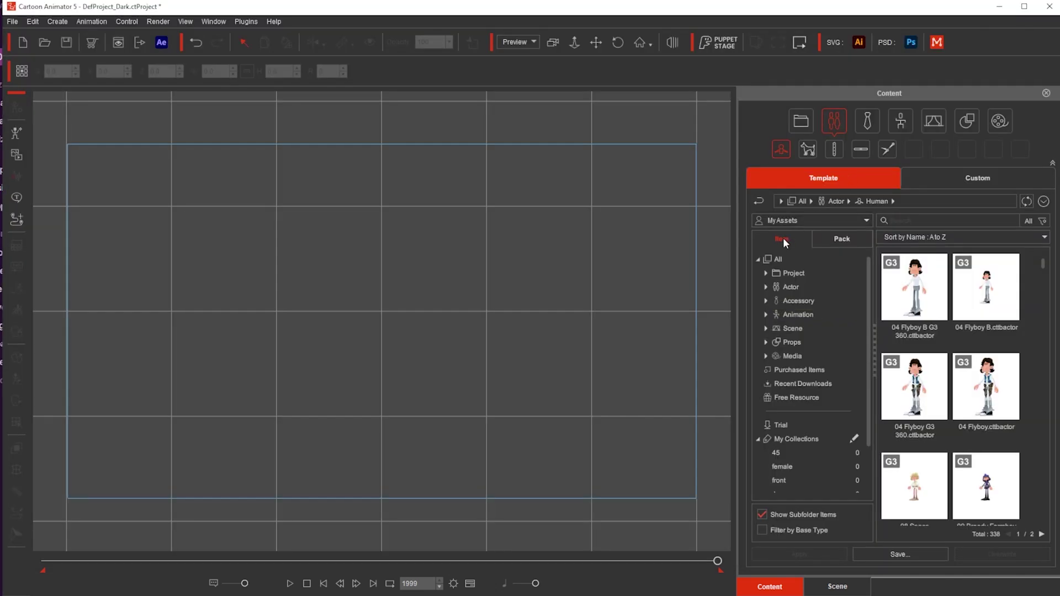
click(766, 285)
click(775, 300)
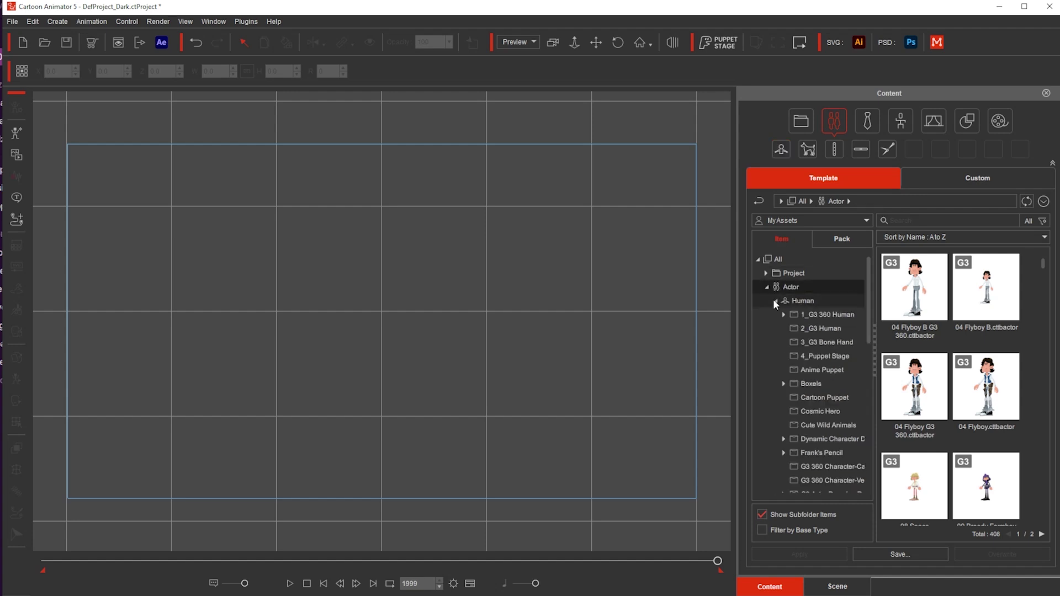
scroll(814, 356, down, 1)
click(832, 436)
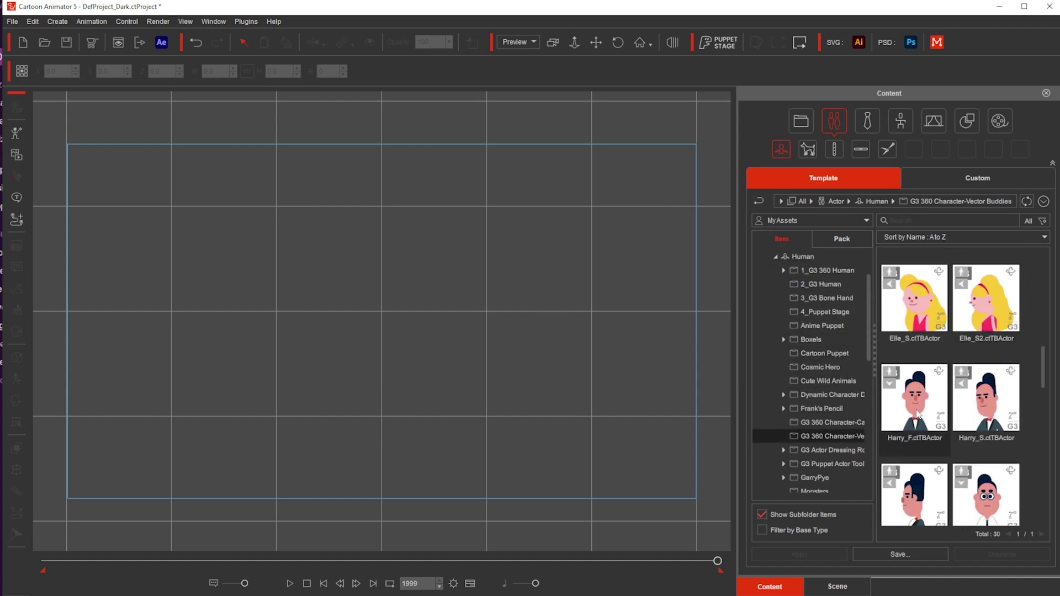
drag(918, 414, 427, 339)
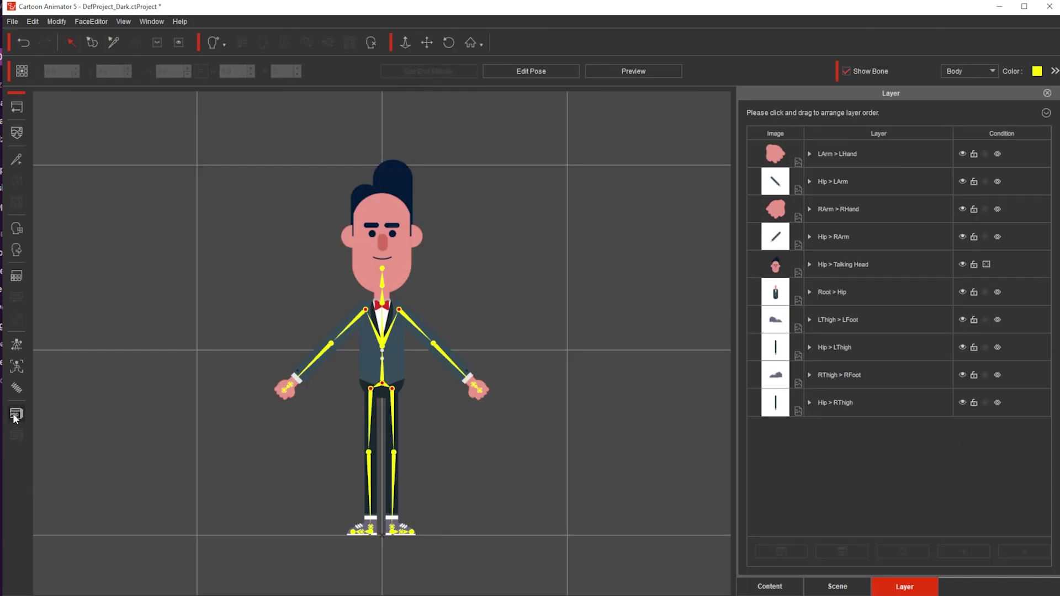
Bring up the PSD Options for Harry and move the dialog aside to uncover the layers
click(18, 417)
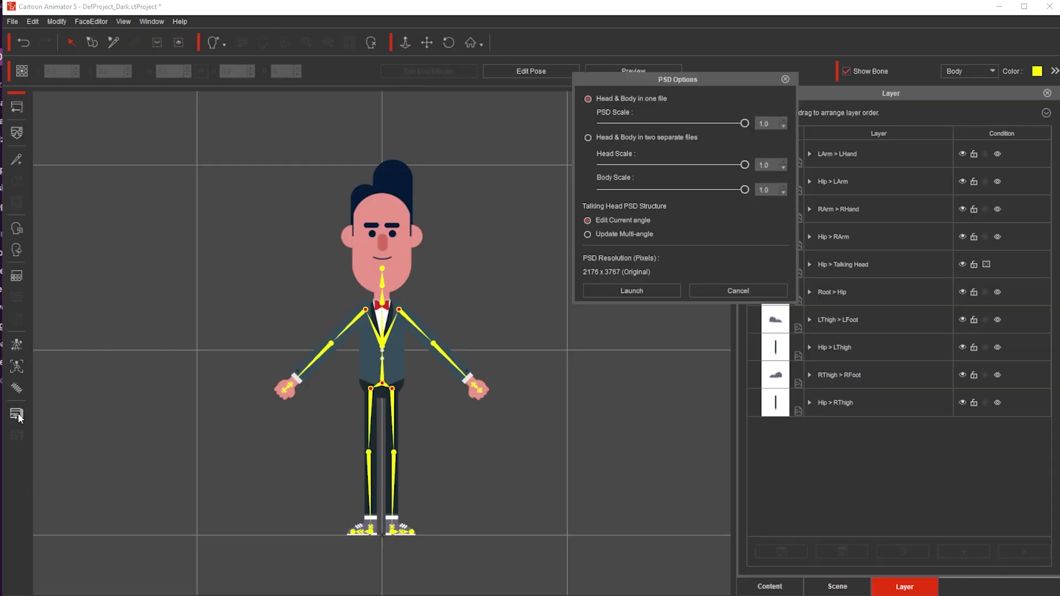
drag(688, 85, 639, 173)
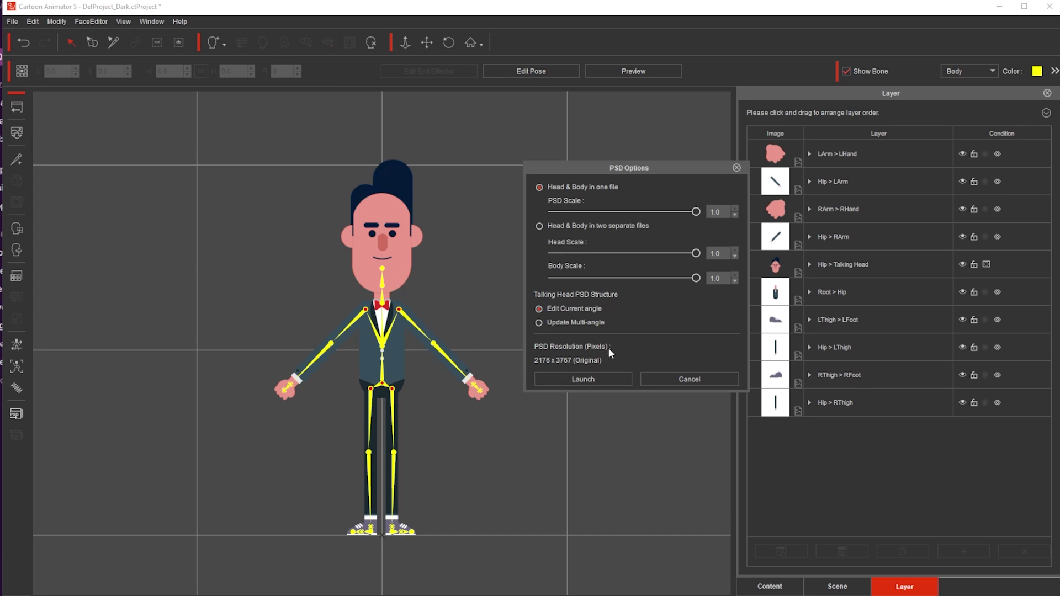
Launch the PSD in Photoshop and draw black-outlined eyeglass frames over both eyes
click(583, 380)
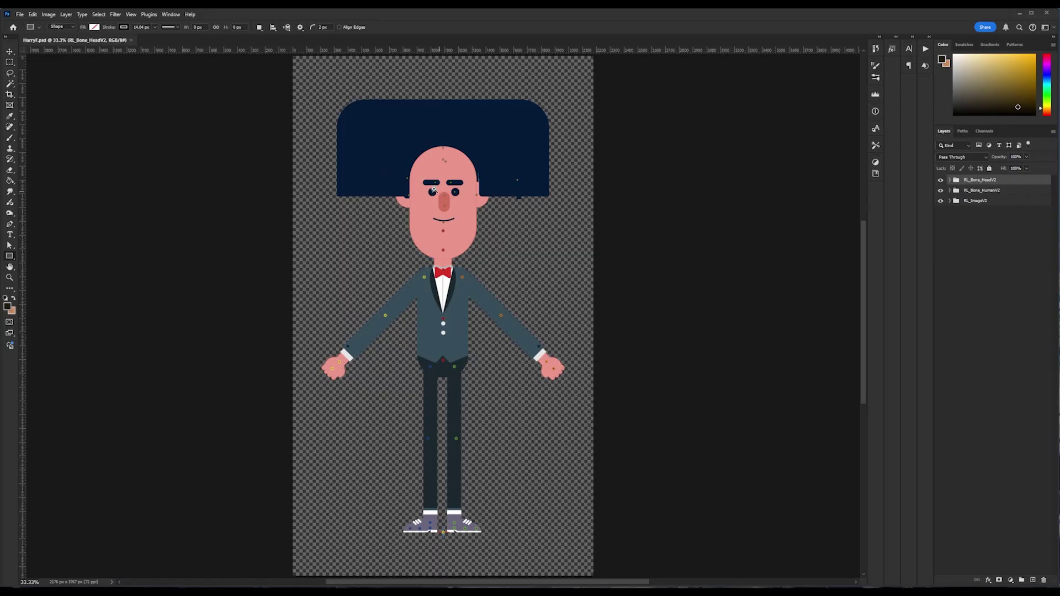
scroll(479, 186, up, 5)
drag(480, 186, 409, 184)
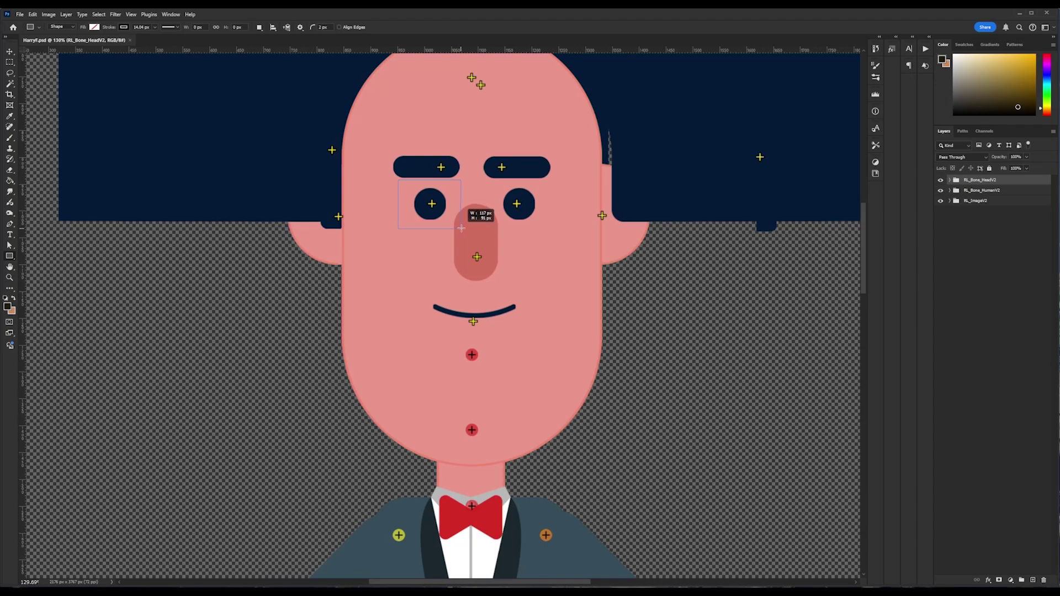
key(v)
drag(460, 225, 381, 205)
alt+drag(408, 205, 511, 205)
Move the two frame layers beneath LeftBrow and RightBrow in the head folder
ctrl+click(519, 204)
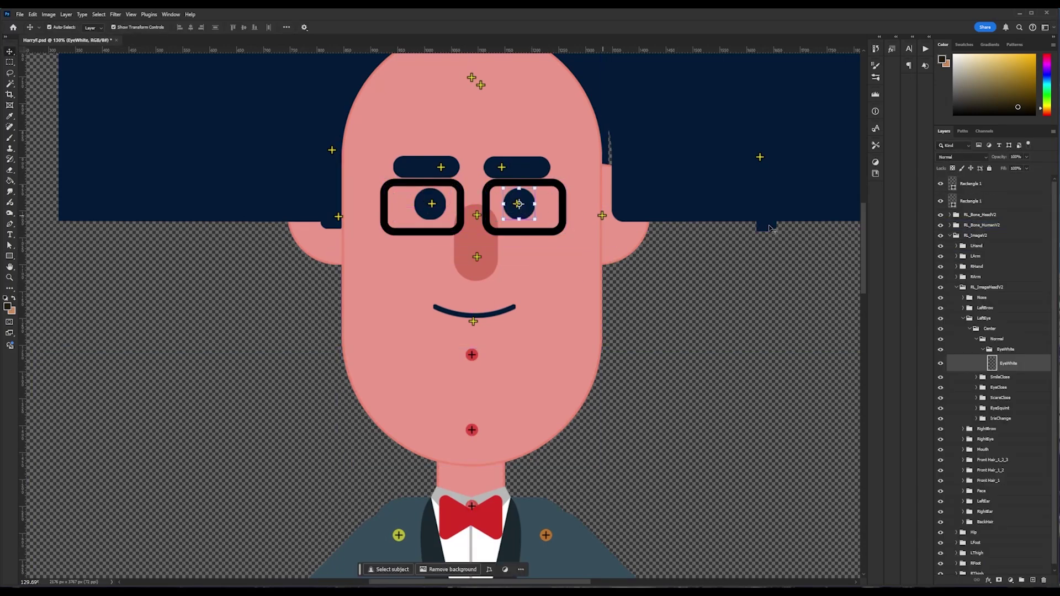
drag(1008, 363, 977, 342)
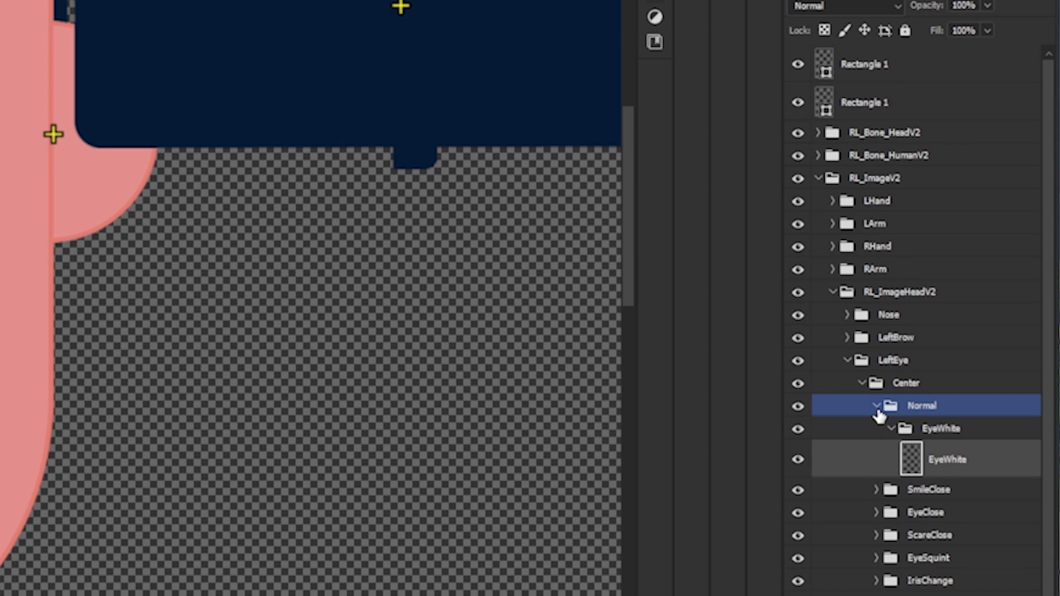
drag(879, 415, 878, 111)
click(871, 67)
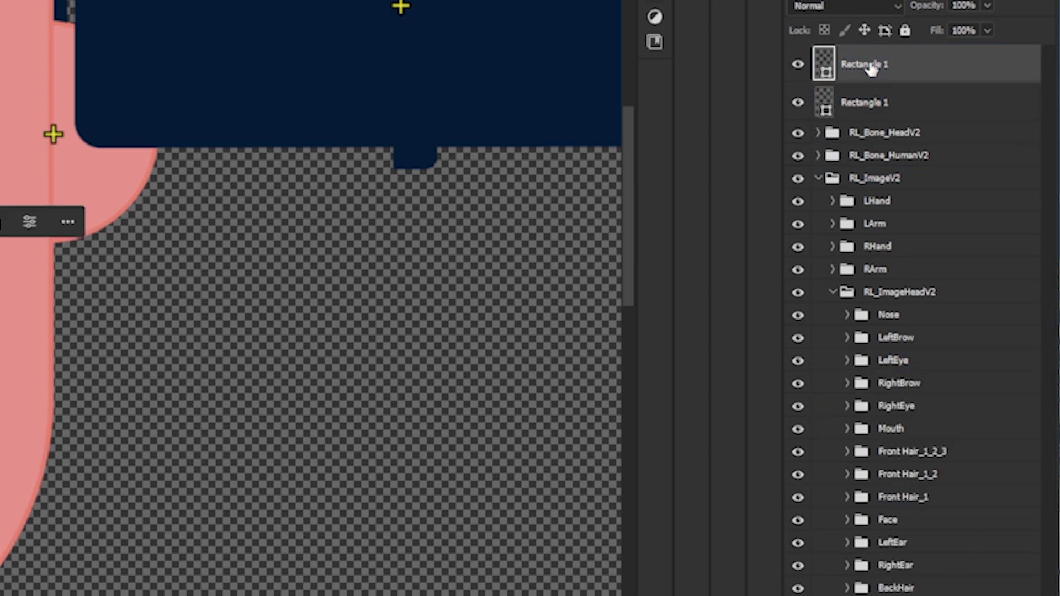
drag(871, 68, 905, 349)
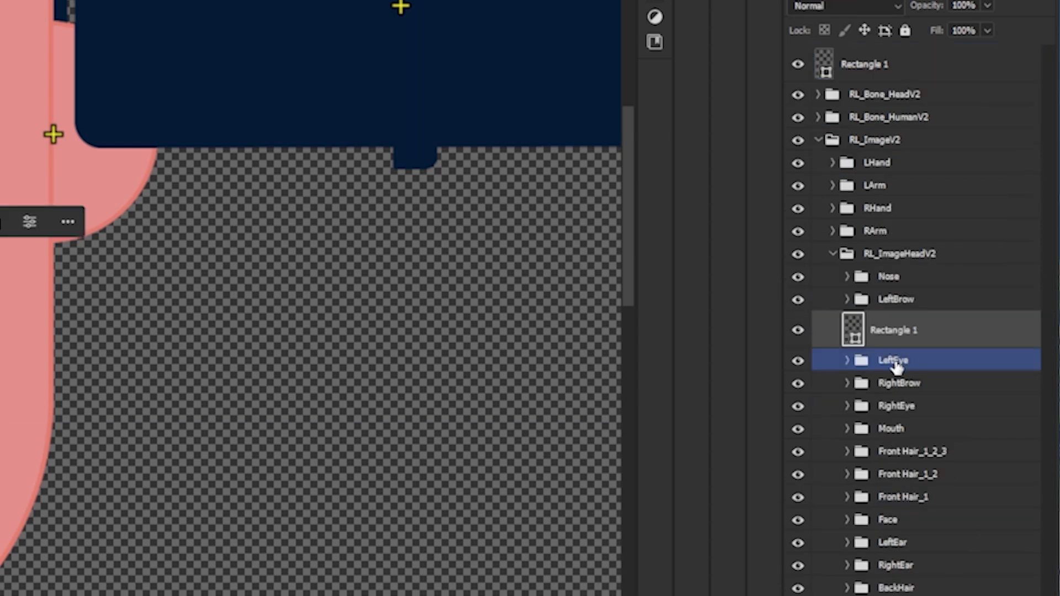
click(871, 67)
drag(871, 66, 921, 394)
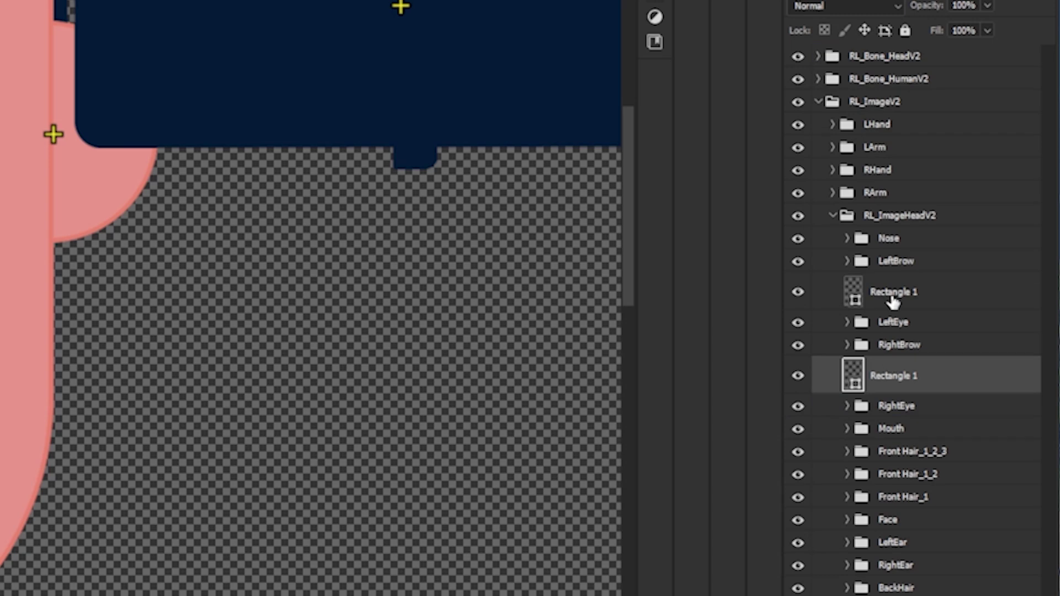
Rename the frame layers RightEyeGlass and LeftEyeGlass and put each into its own group
double_click(895, 377)
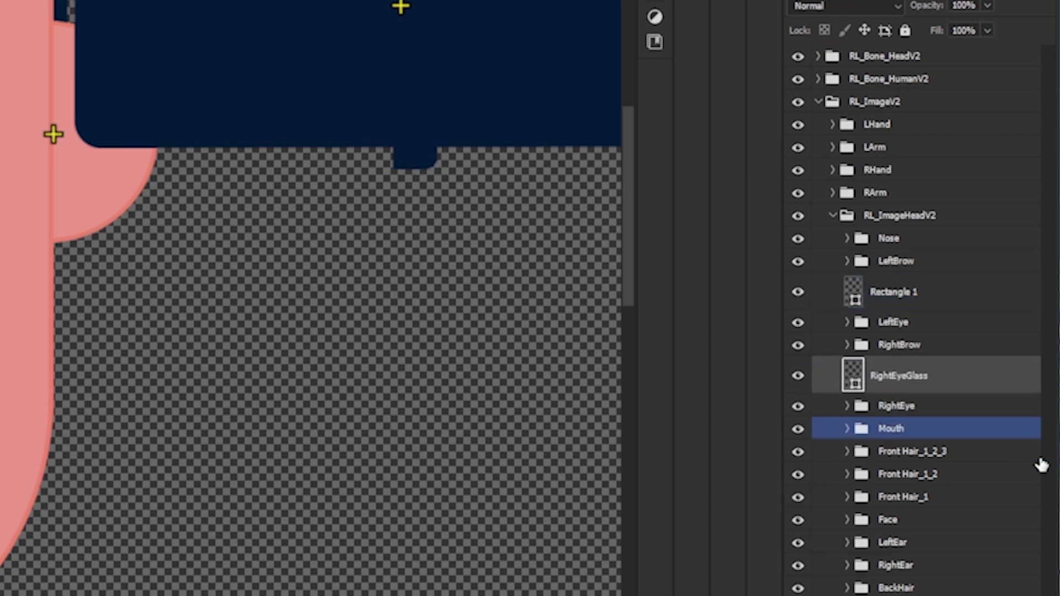
key(ctrl+g)
click(895, 293)
double_click(892, 322)
key(ctrl+c)
double_click(900, 291)
key(ctrl+v)
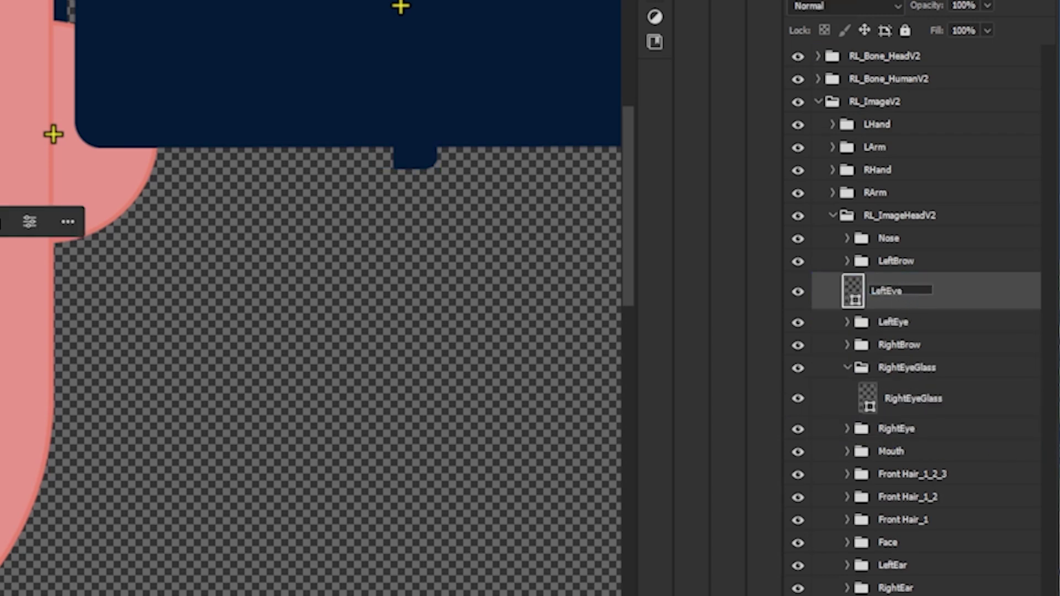
text(Glass)
key(Return)
key(ctrl+g)
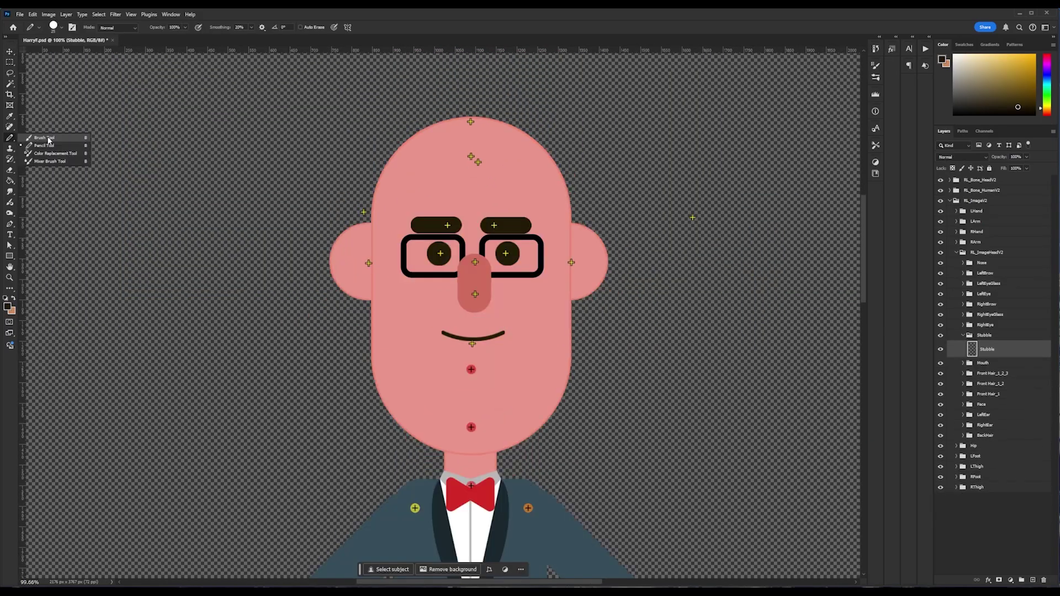
Paint the dark beard pieces and shift the BeardFront, BeardRight and side pieces into place
drag(514, 317, 436, 458)
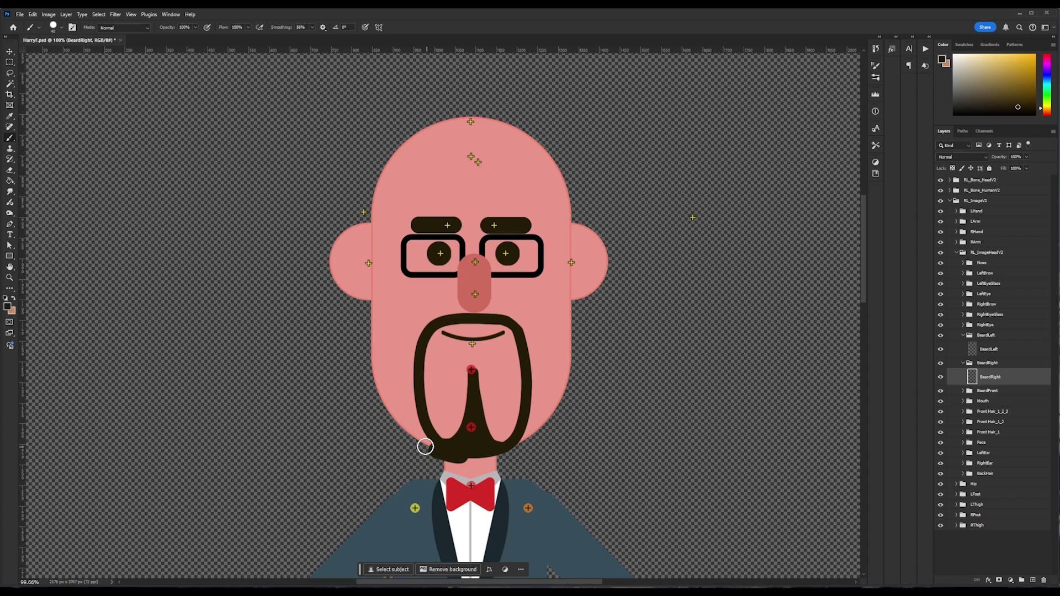
mouse_move(472, 479)
mouse_down()
mouse_move(627, 371)
mouse_move(639, 403)
mouse_move(442, 304)
mouse_move(453, 331)
mouse_up()
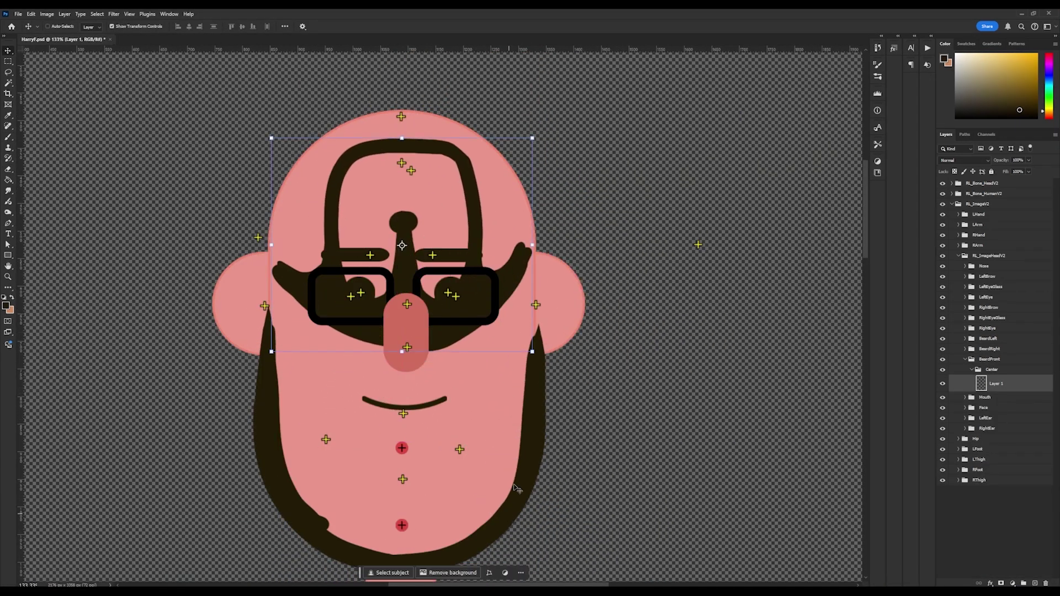
drag(539, 432, 615, 411)
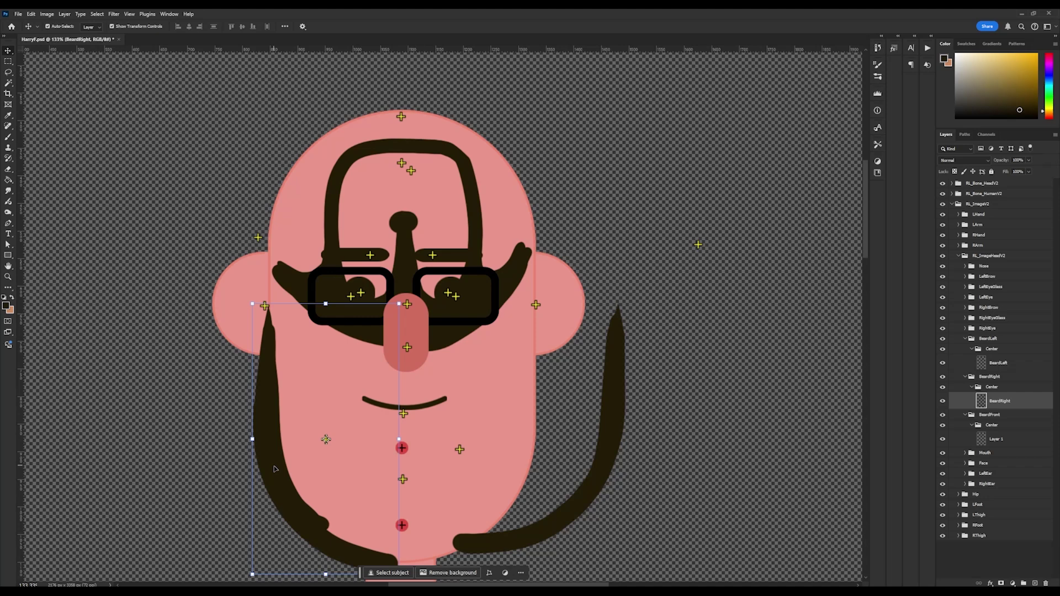
drag(275, 469, 141, 450)
Move the beard-front shape down over the lower face, undoing and redoing to settle its position
click(474, 225)
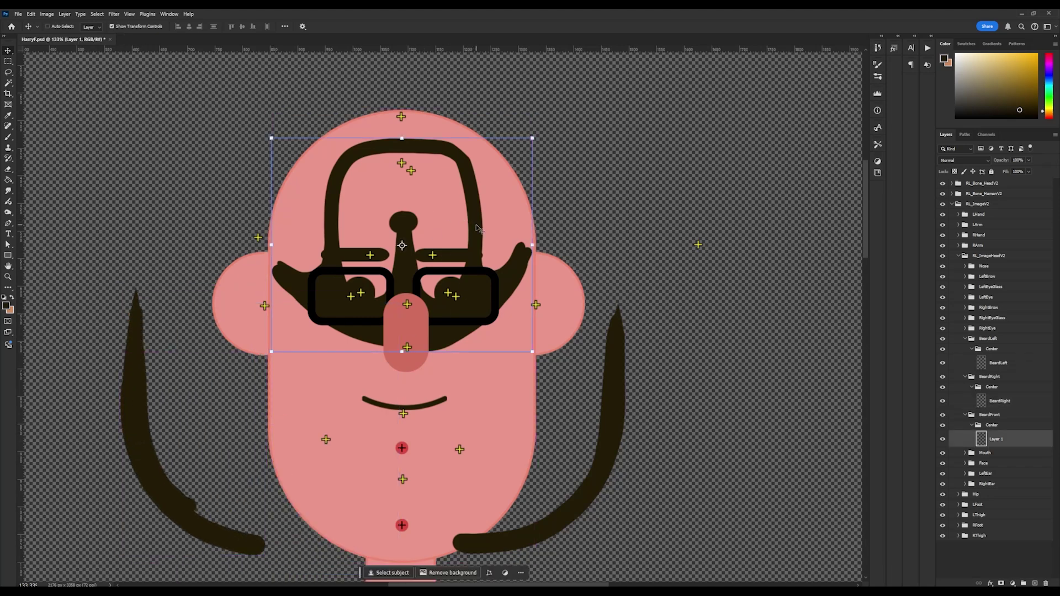
drag(481, 231, 477, 411)
key(ctrl+z)
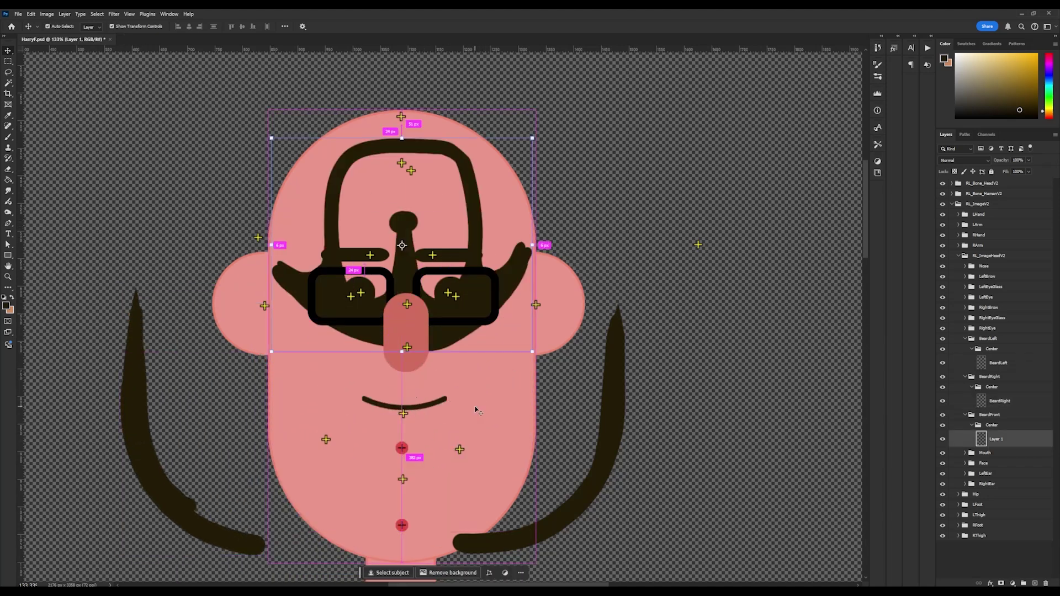
key(ctrl+z)
key(ctrl+z)
key(ctrl+shift+z)
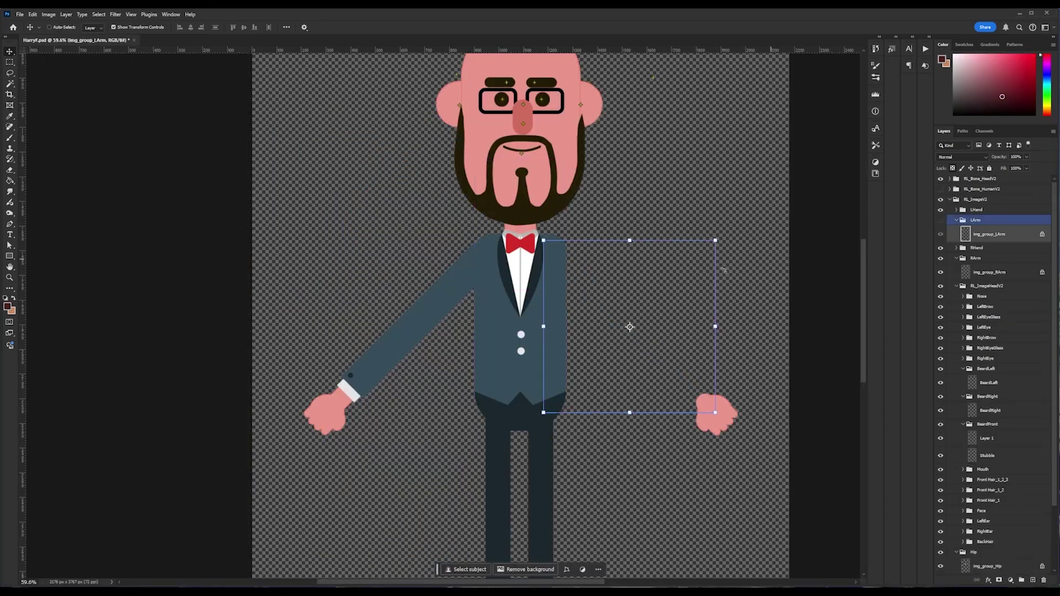
Hide the arm and leg layers and fill the vest with maroon
click(988, 272)
click(940, 258)
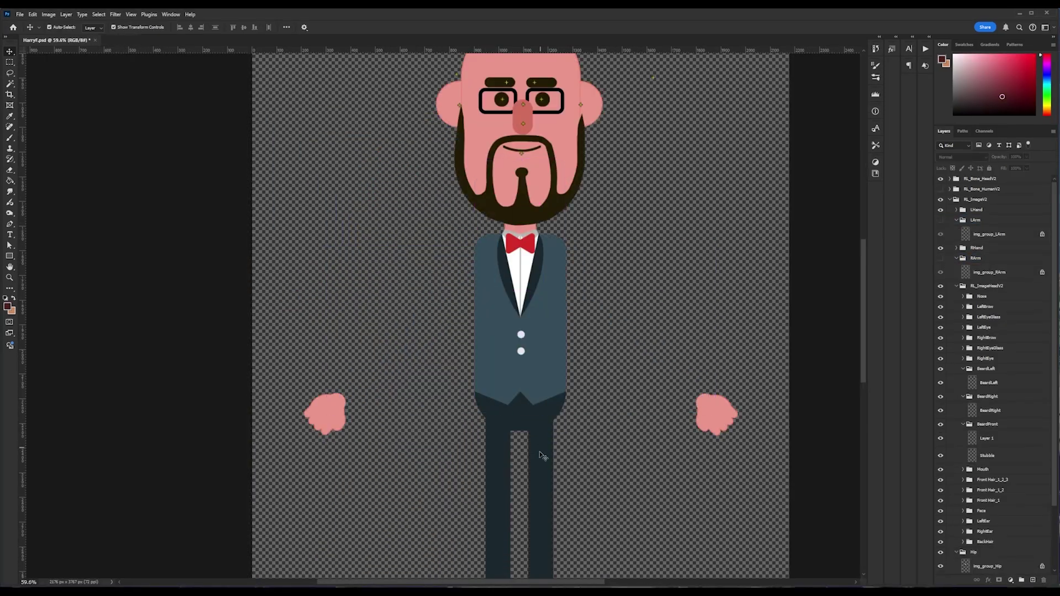
scroll(994, 386, down, 2)
click(989, 562)
click(940, 552)
click(940, 528)
click(989, 490)
key(w)
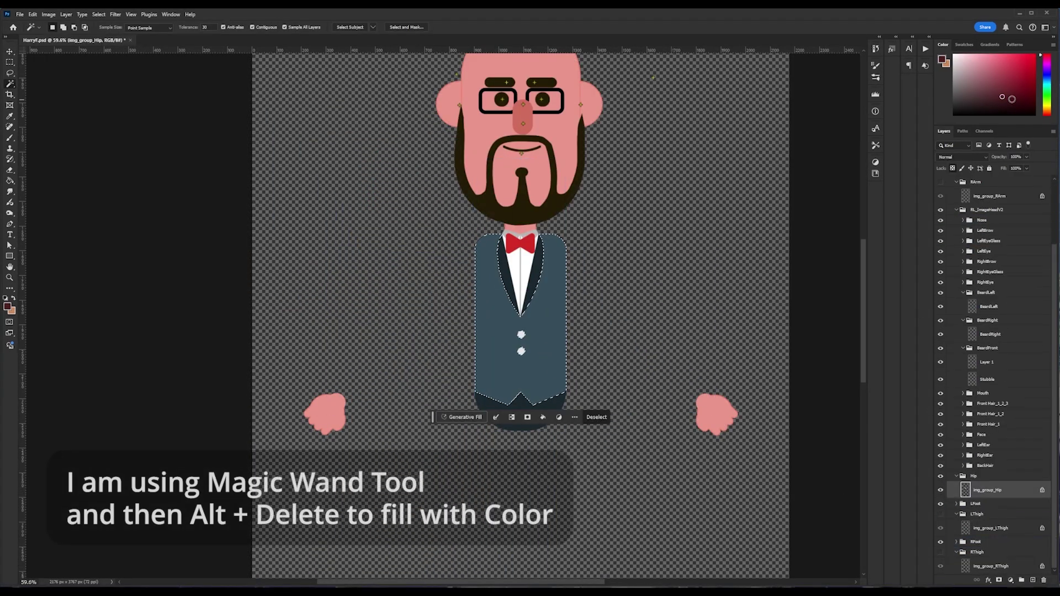
click(544, 352)
click(1012, 96)
key(alt+Delete)
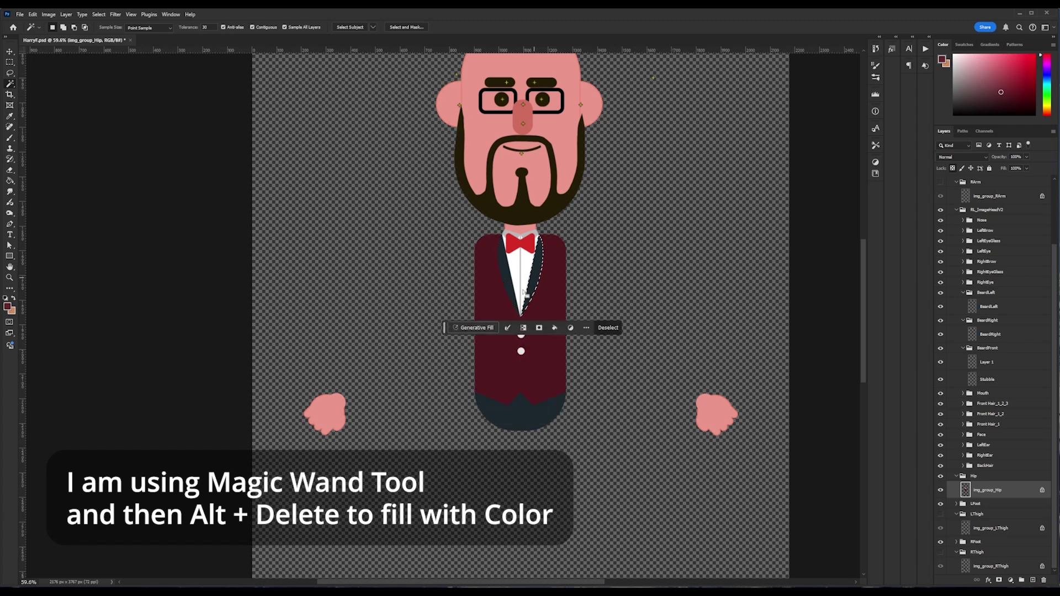
key(ctrl+d)
Select the leg area and fill the trousers with maroon
scroll(663, 366, down, 2)
key(v)
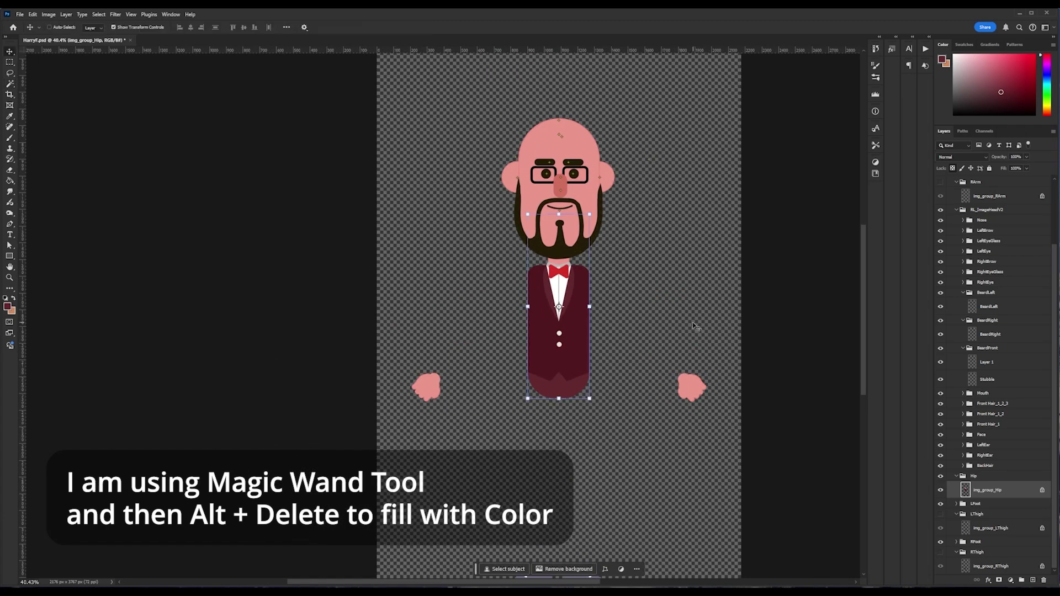
click(940, 514)
click(940, 476)
scroll(607, 331, down, 2)
click(940, 552)
click(988, 528)
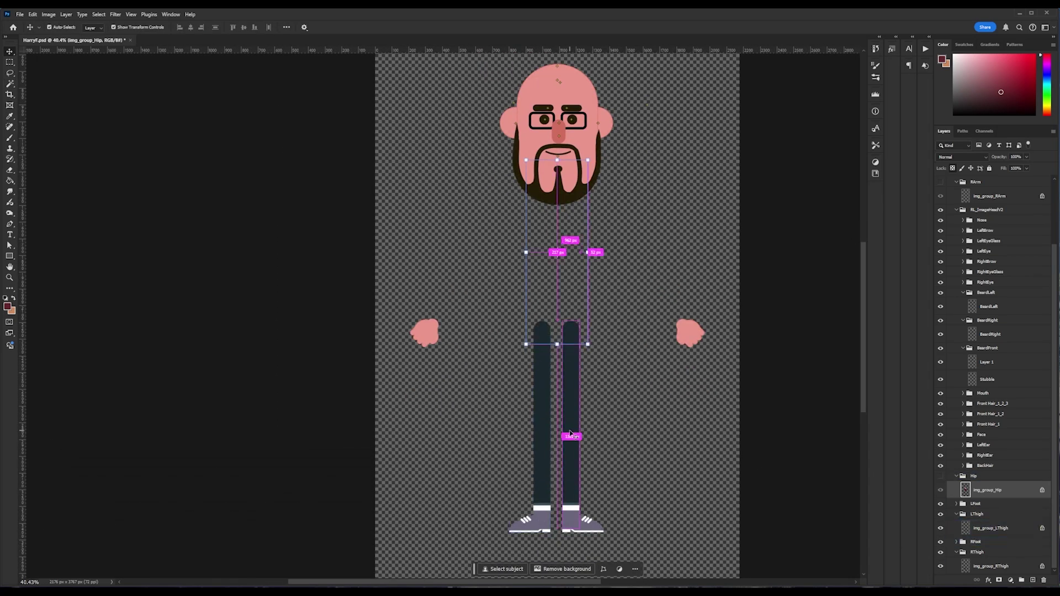
key(w)
click(570, 414)
key(alt+Delete)
Fill both arms and the torso with maroon
click(503, 316)
key(alt+Delete)
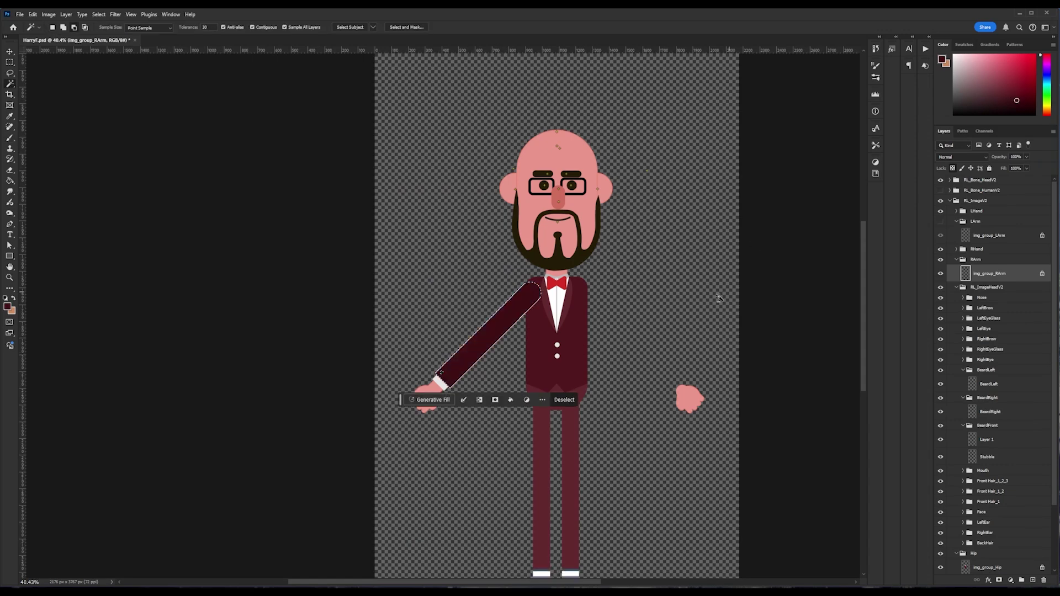
click(988, 235)
click(644, 351)
key(alt+Delete)
scroll(553, 277, up, 2)
click(940, 236)
click(940, 274)
click(988, 567)
click(544, 354)
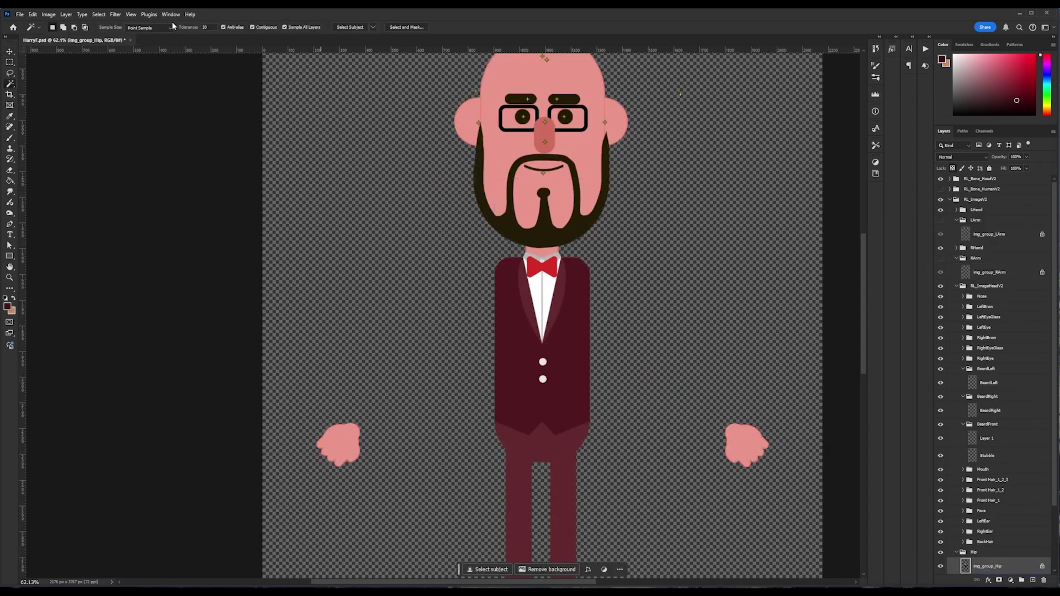
key(alt+Delete)
key(ctrl+d)
Fill both shoes with black
click(940, 258)
click(941, 220)
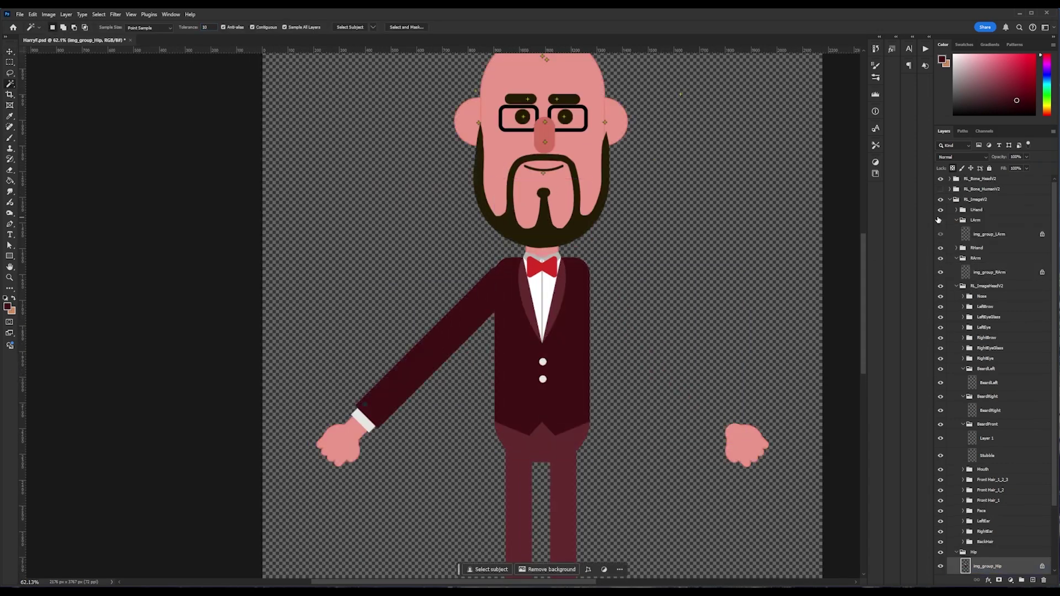
key(v)
scroll(666, 430, up, 3)
scroll(667, 429, down, 3)
key(alt+Delete)
key(ctrl+d)
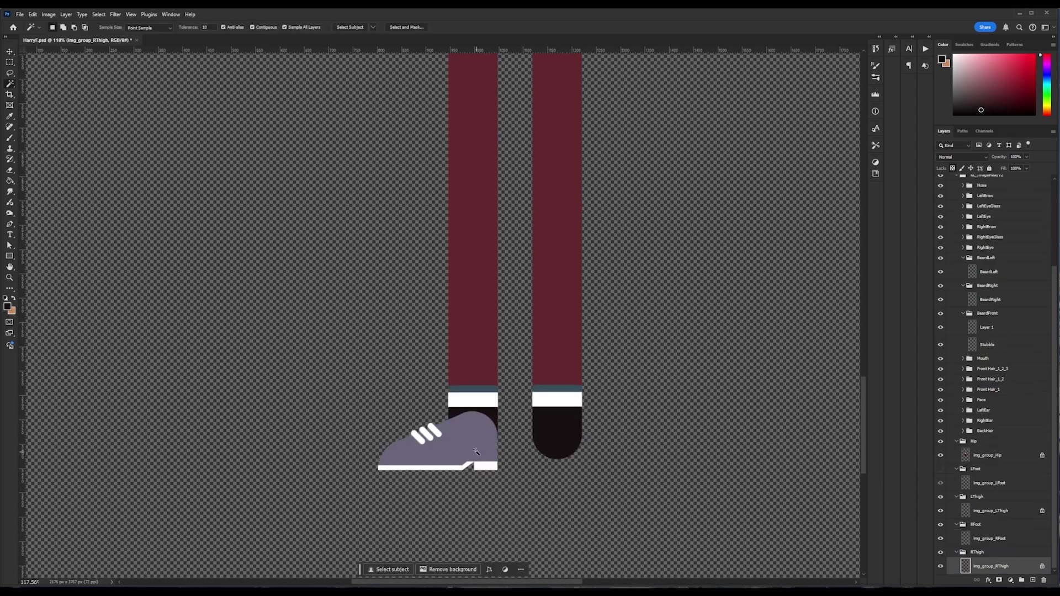
key(alt+Delete)
key(alt+Delete)
Turn on the Condition setting for BeardFront and BeardRight in the Talking Head layers, then select BeardLeft
key(ctrl+d)
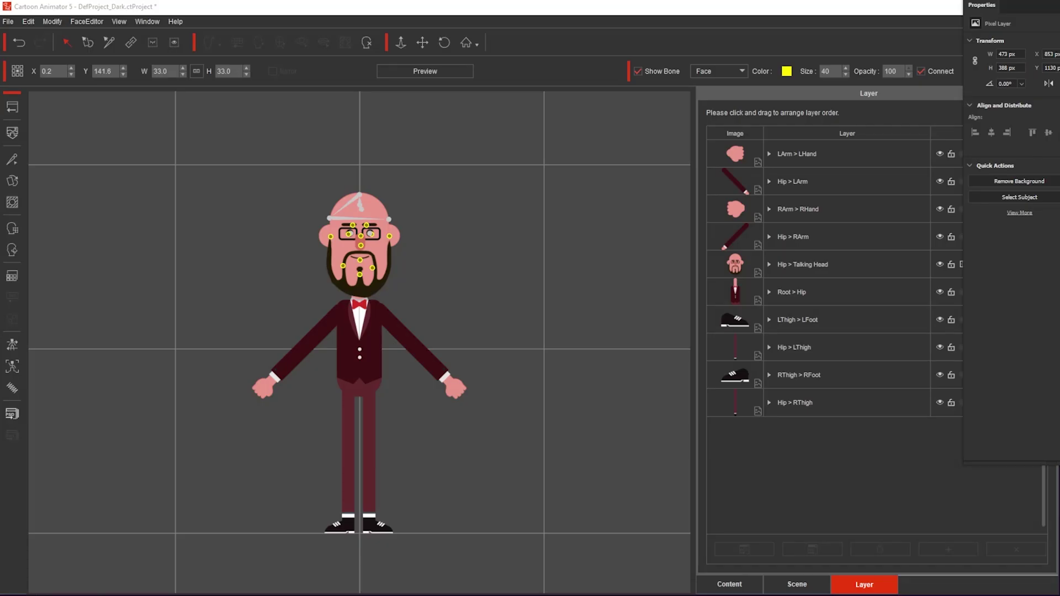
click(372, 286)
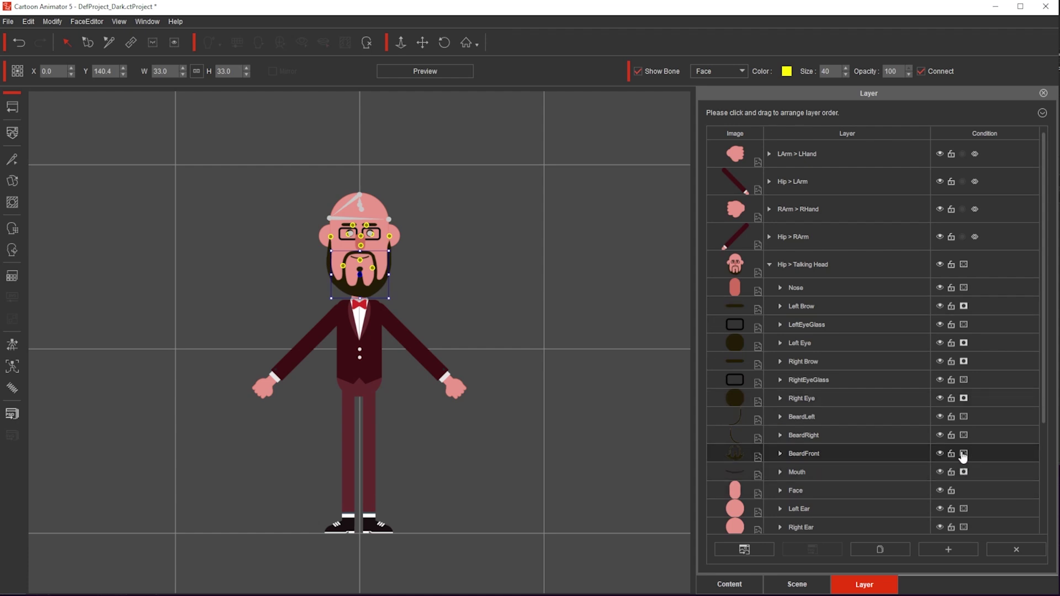
click(964, 454)
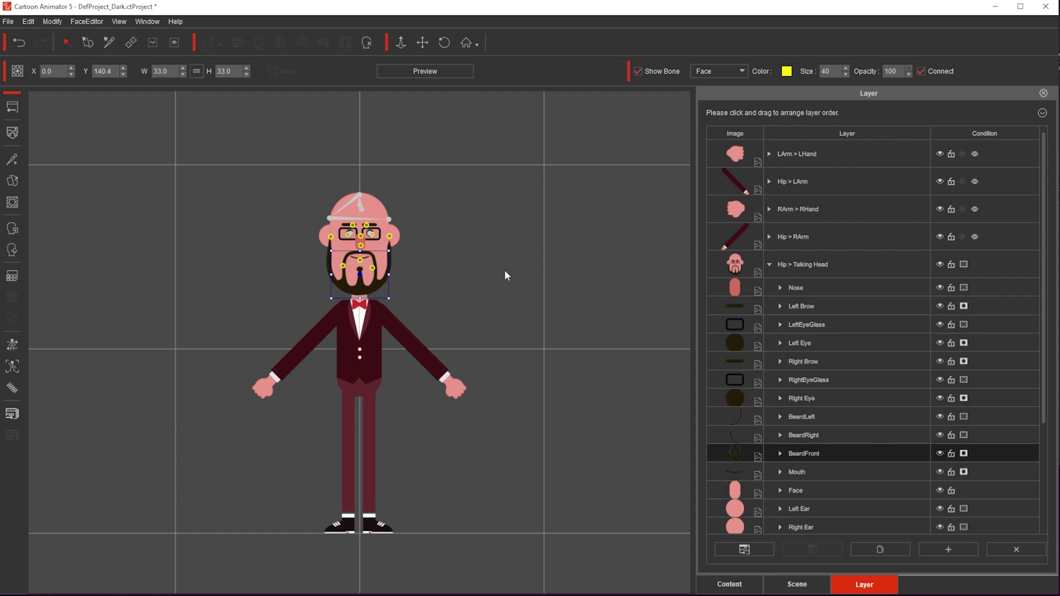
click(817, 435)
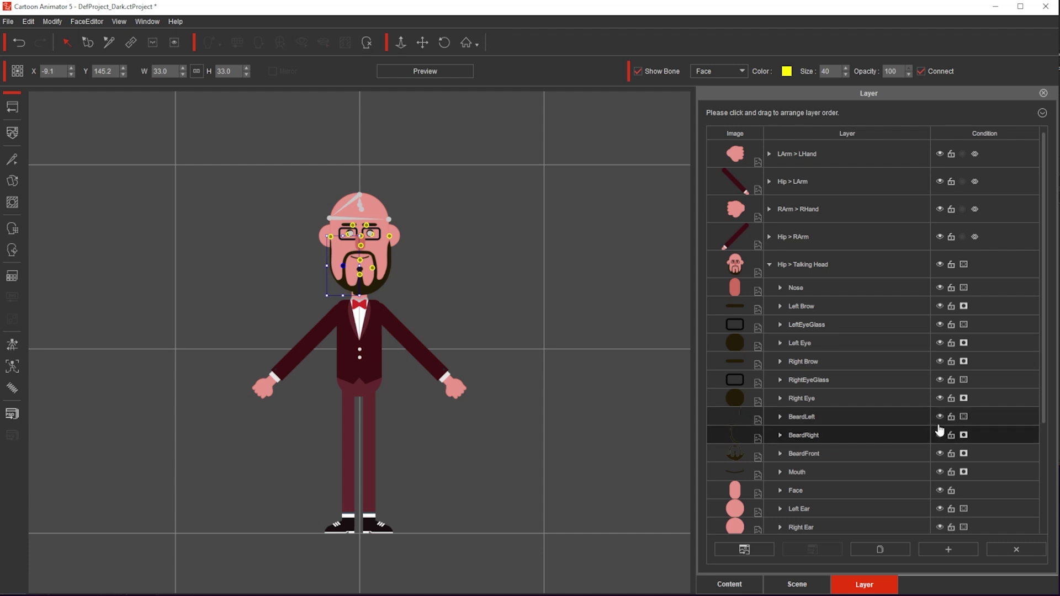
click(865, 422)
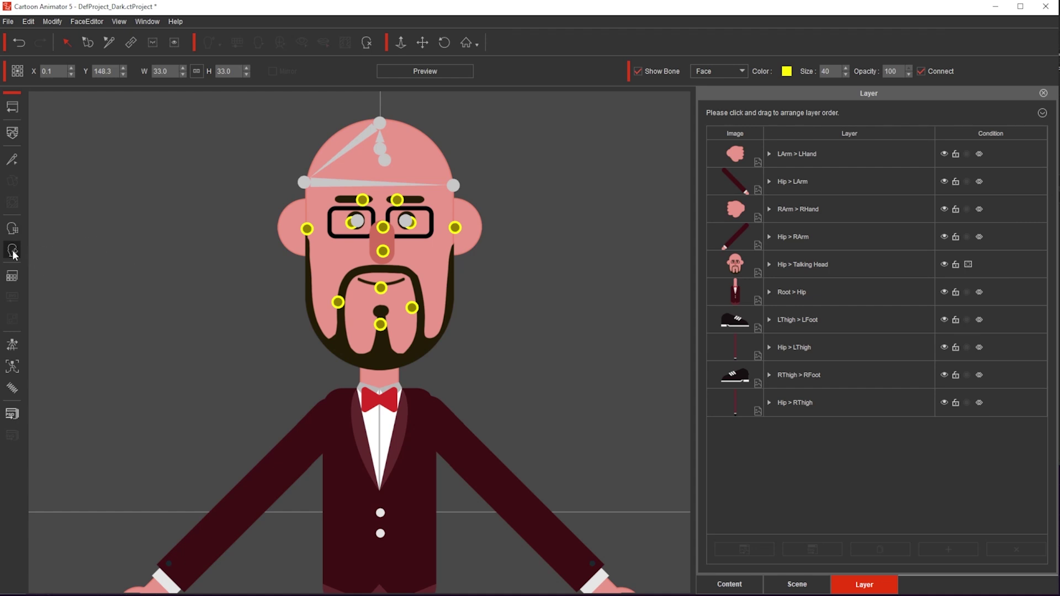
In the 360 Head Creator, shift the ear sideways for the turned head angle
click(13, 254)
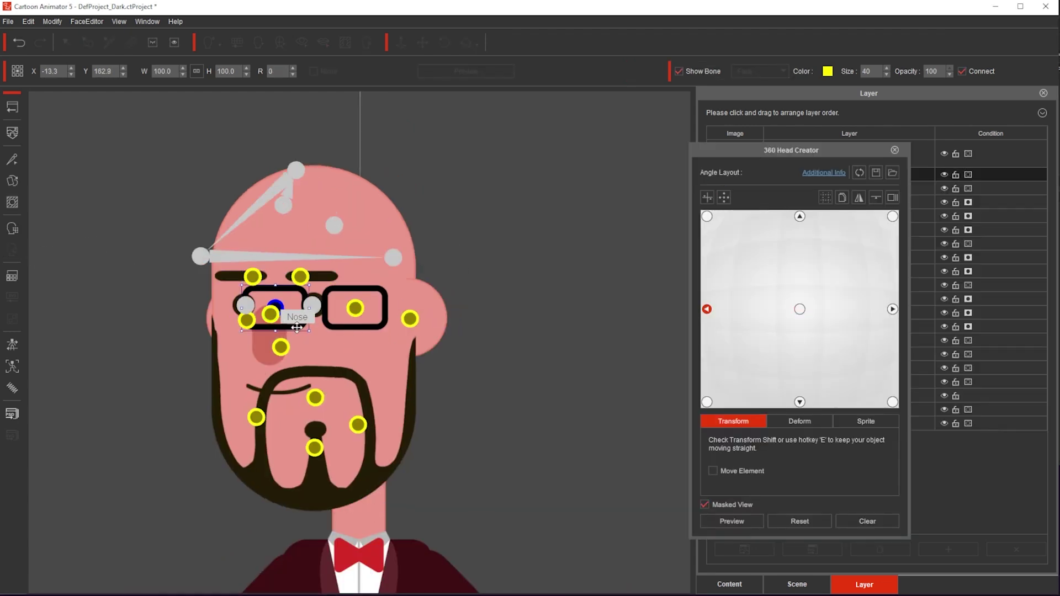
click(232, 308)
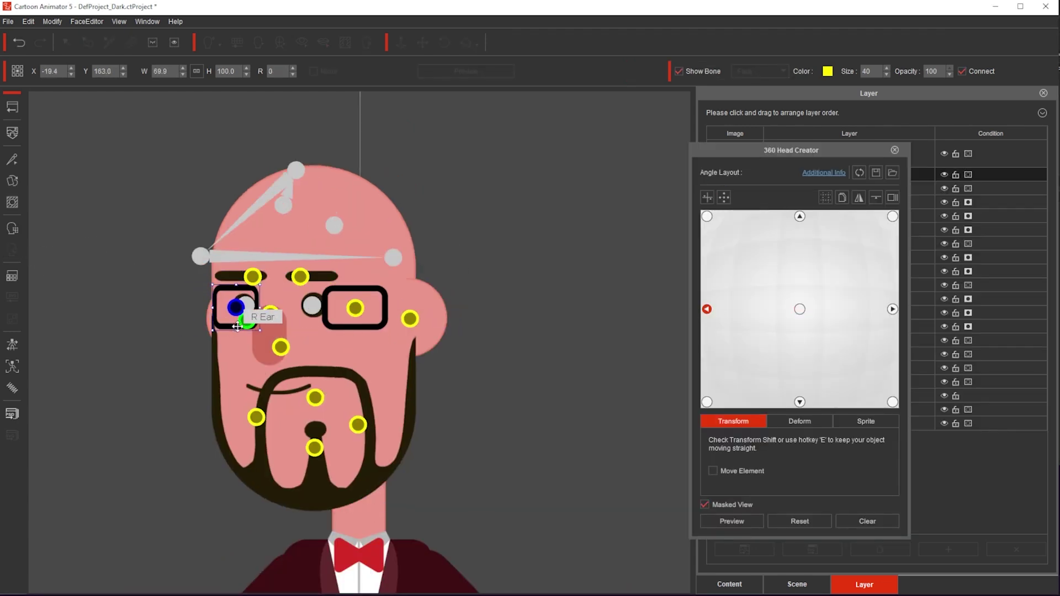
drag(71, 68, 68, 74)
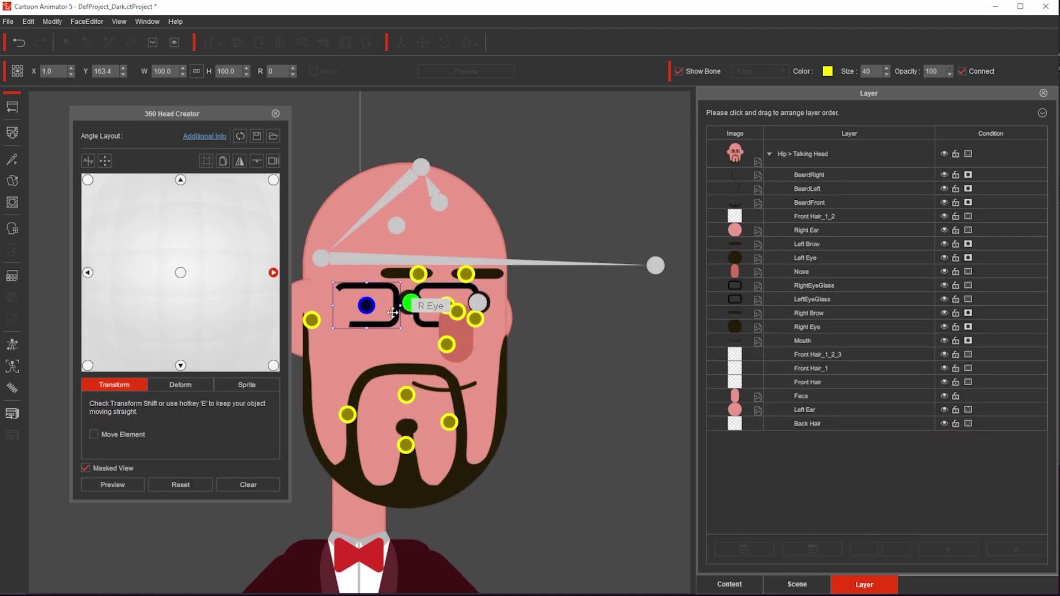
Reposition the LeftEyeGlass and RightEyeGlass over the eyes for the corner angles, then turn Preview off
click(433, 295)
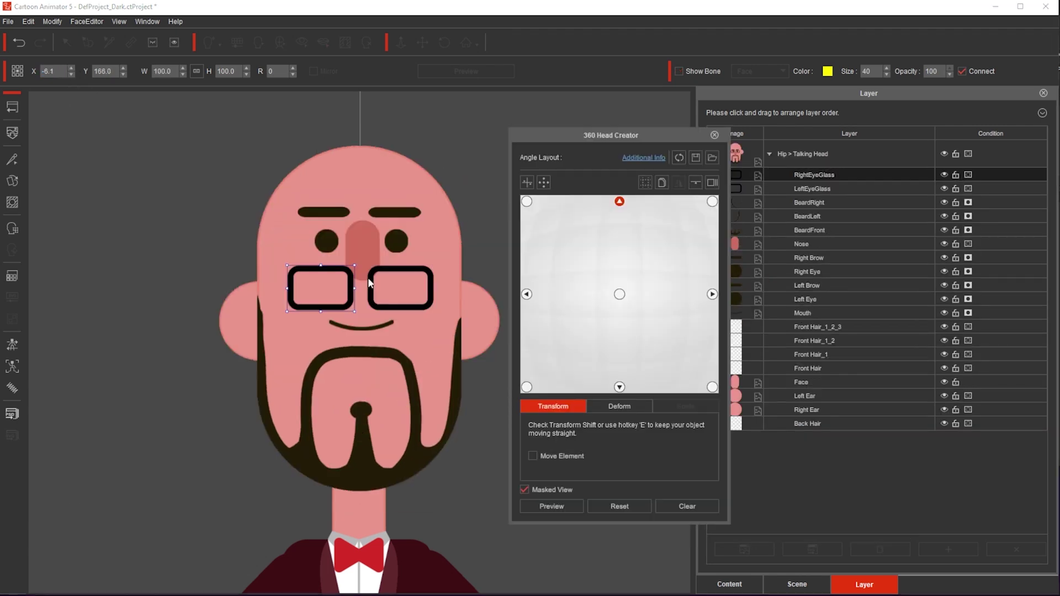
drag(122, 73, 124, 61)
ctrl+click(400, 287)
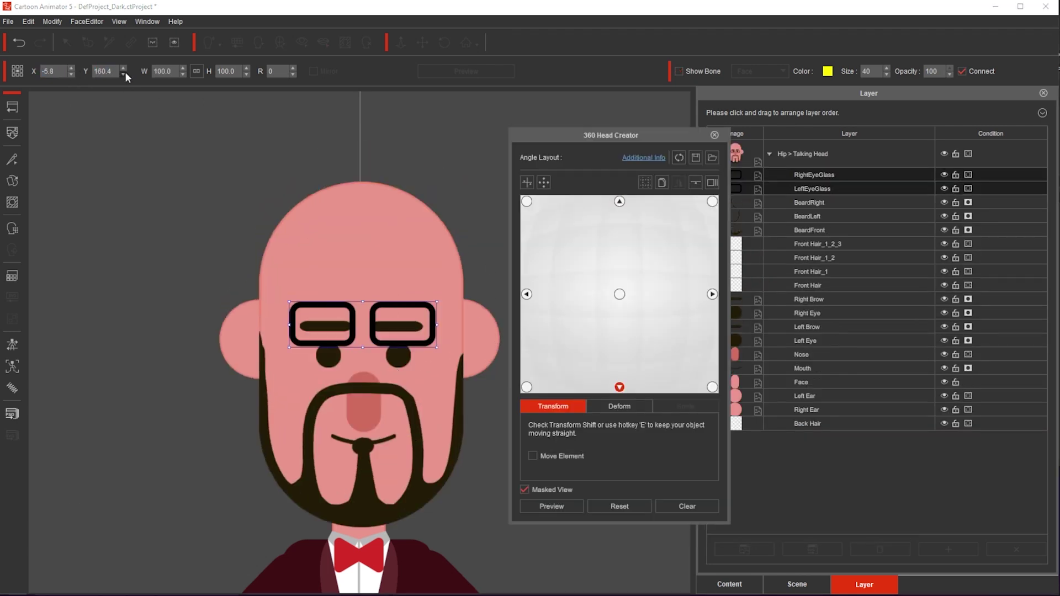
drag(125, 77, 124, 71)
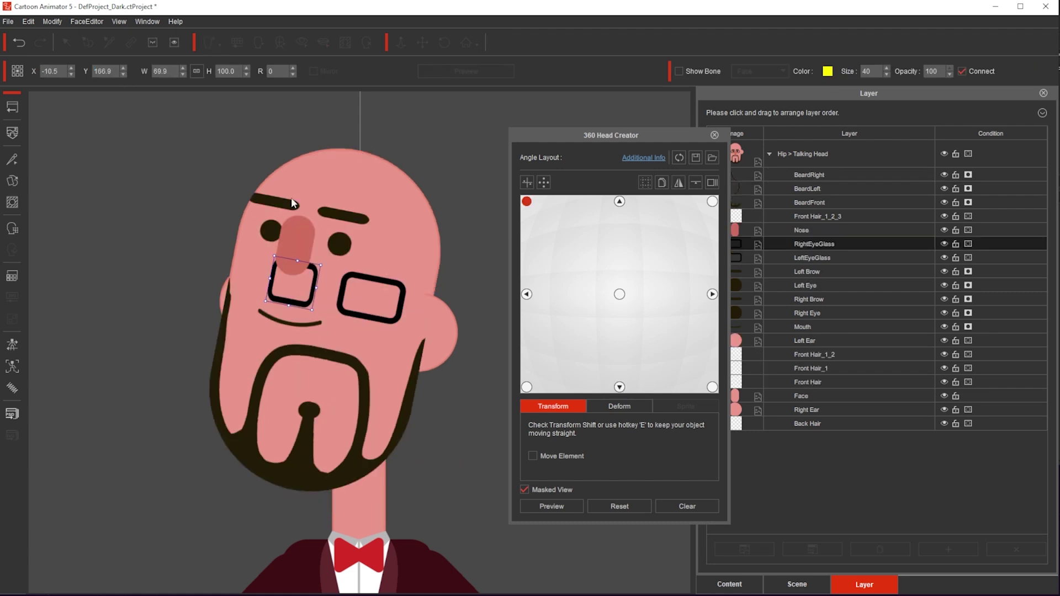
click(345, 288)
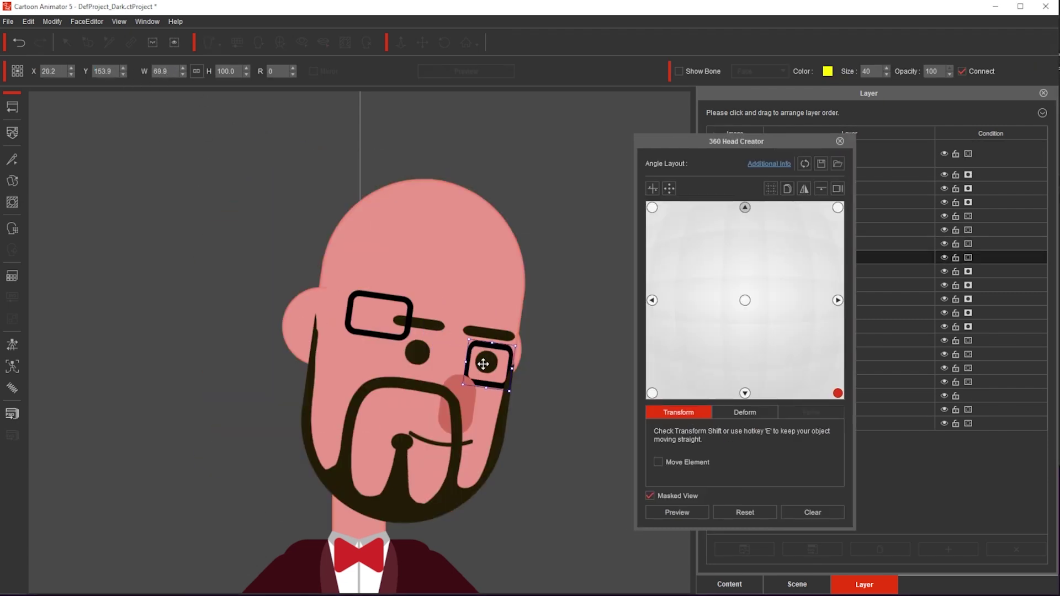
drag(386, 322, 422, 361)
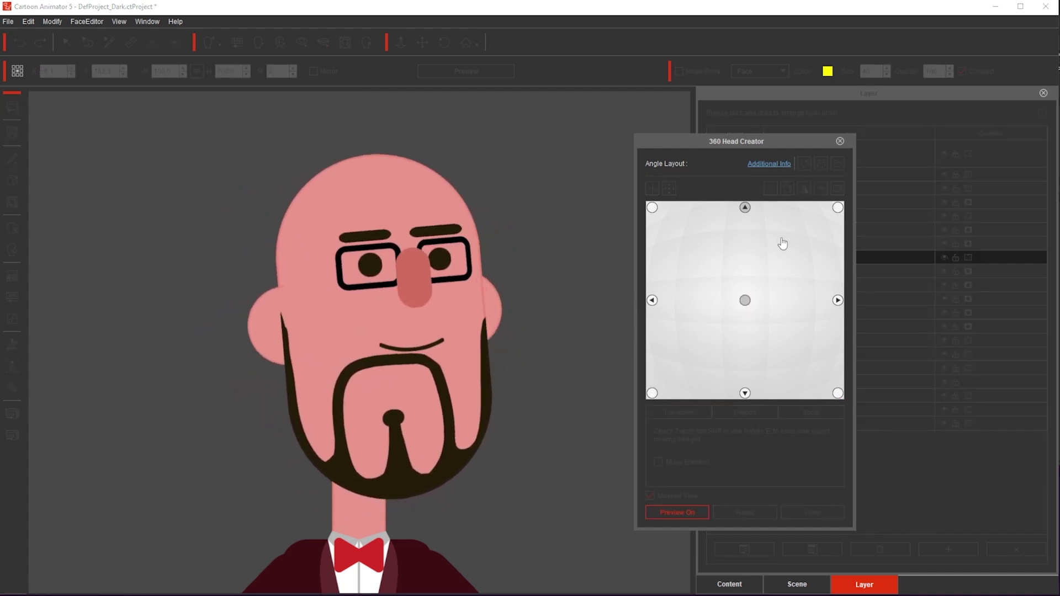
click(745, 301)
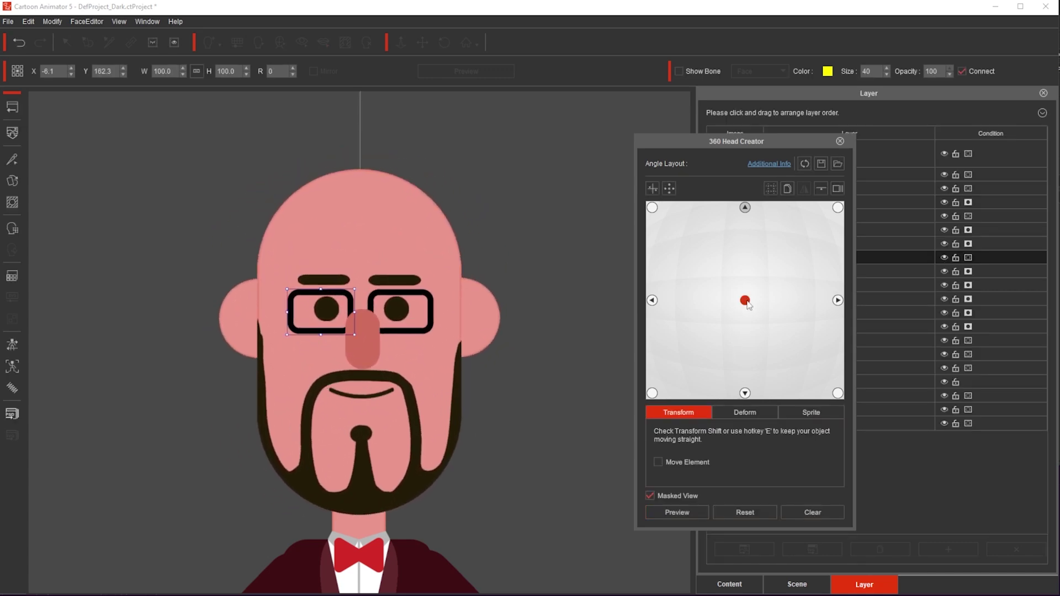
Undo a stray beard move, then deform the beard for the looking-down and bottom-right angles
click(361, 465)
drag(361, 465, 264, 465)
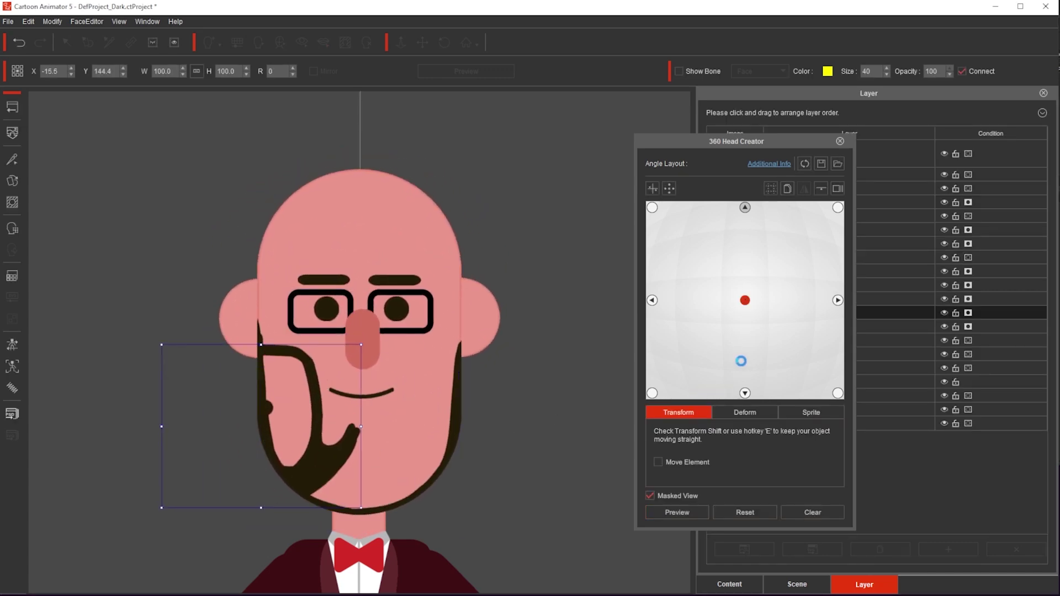
key(ctrl+z)
click(745, 394)
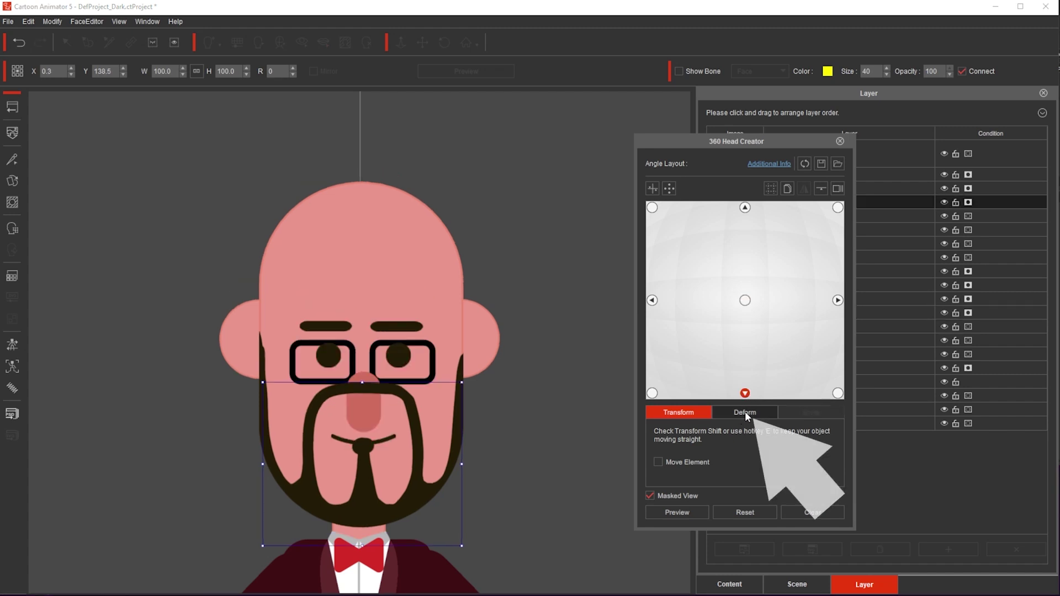
click(744, 412)
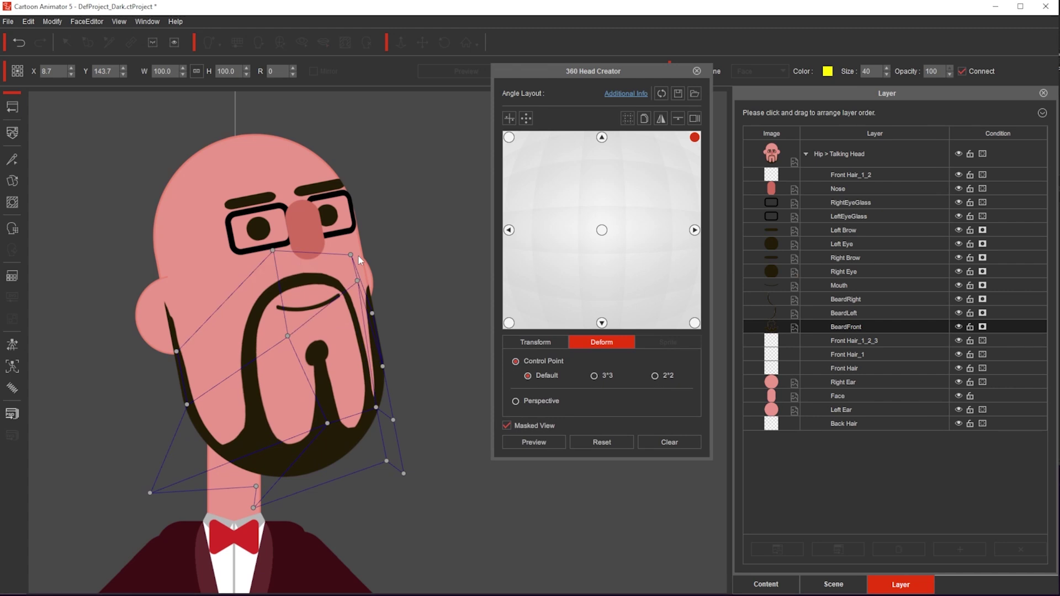
click(695, 323)
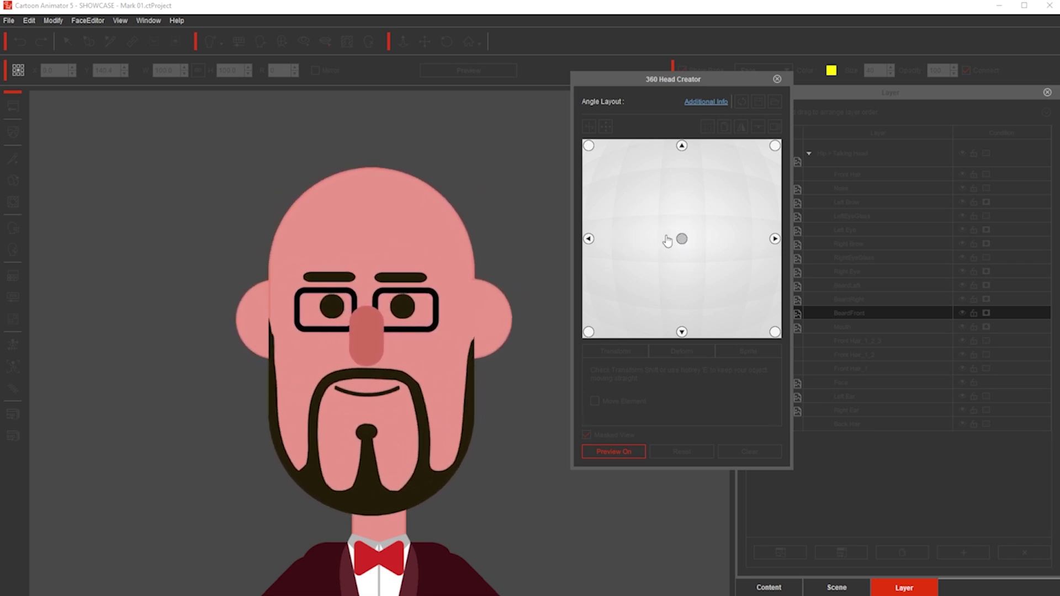
Stop the preview, close the 360 Head Creator and bring up the content library
click(669, 230)
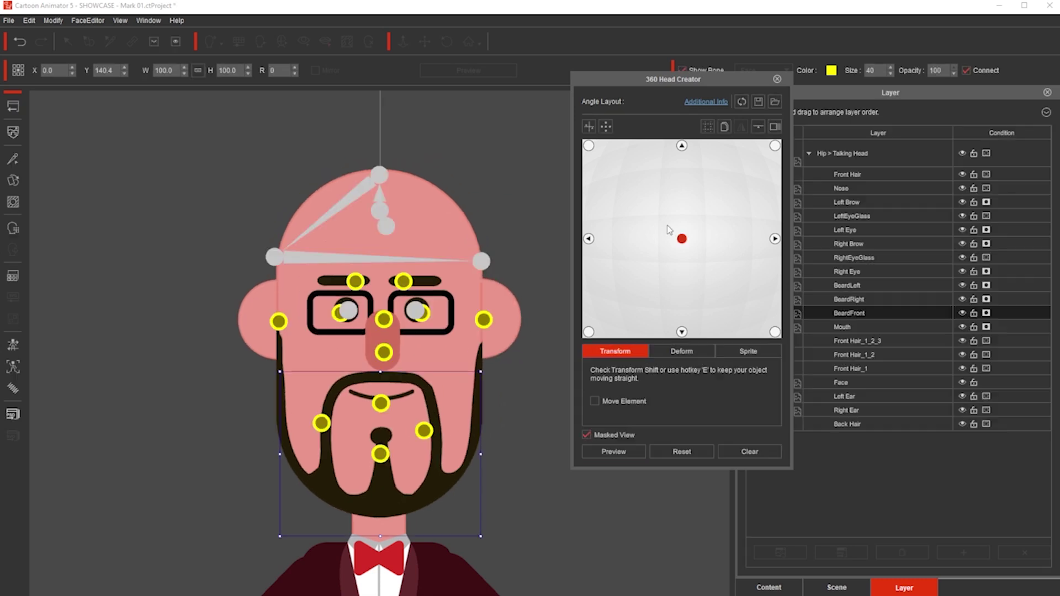
click(777, 80)
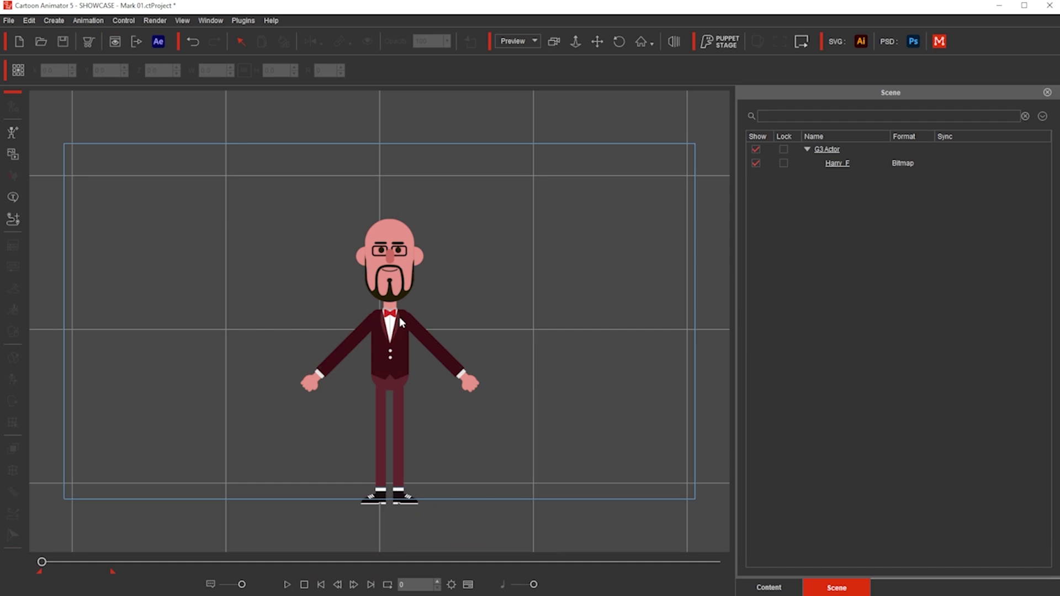
click(770, 589)
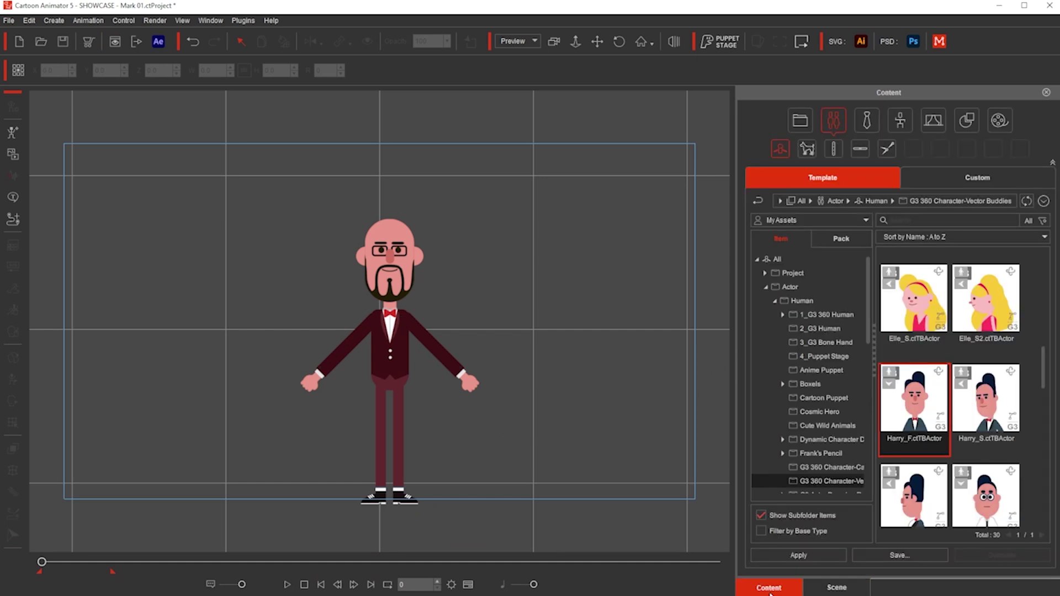
click(765, 287)
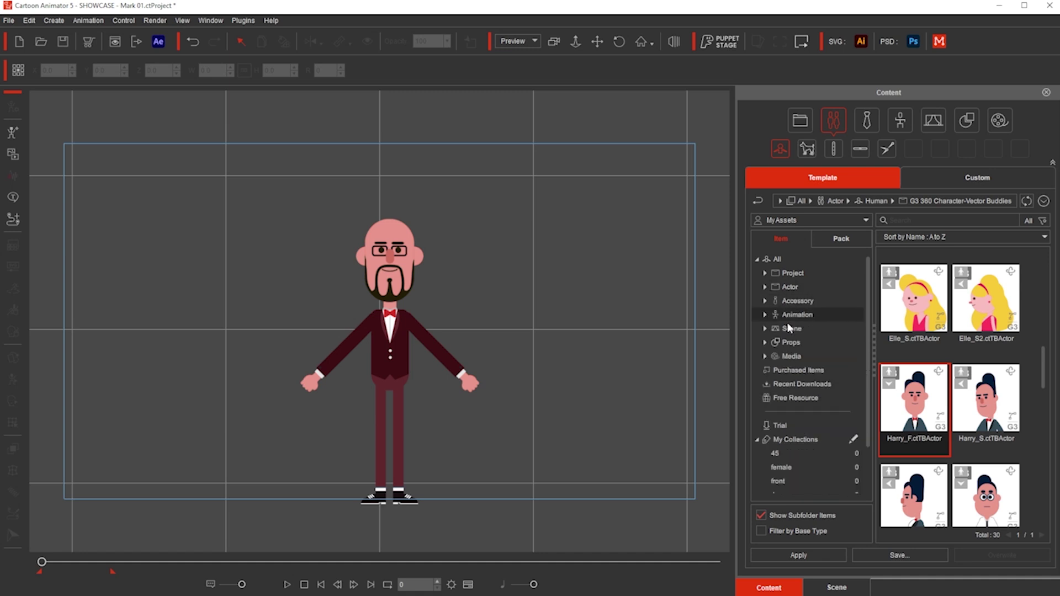
Browse the Props > Props tree down to the Stage folder's props
click(765, 343)
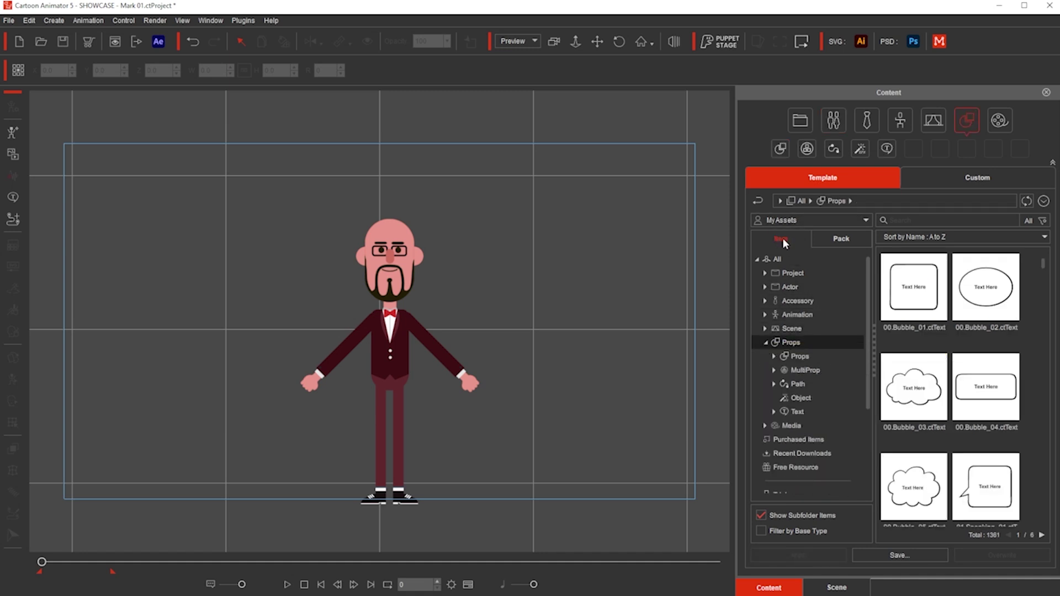
click(834, 238)
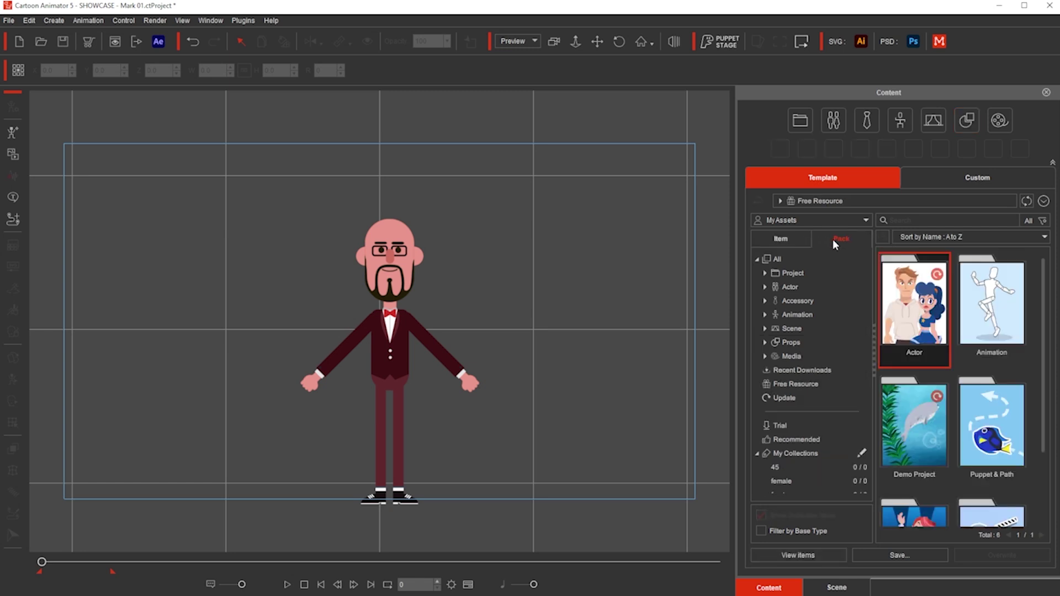
click(784, 239)
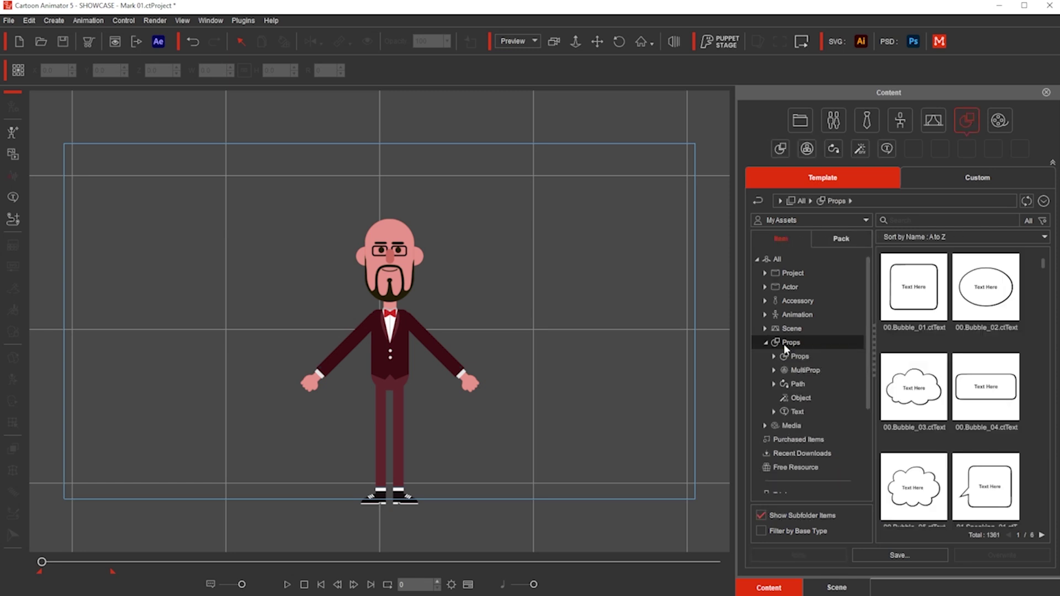
click(774, 356)
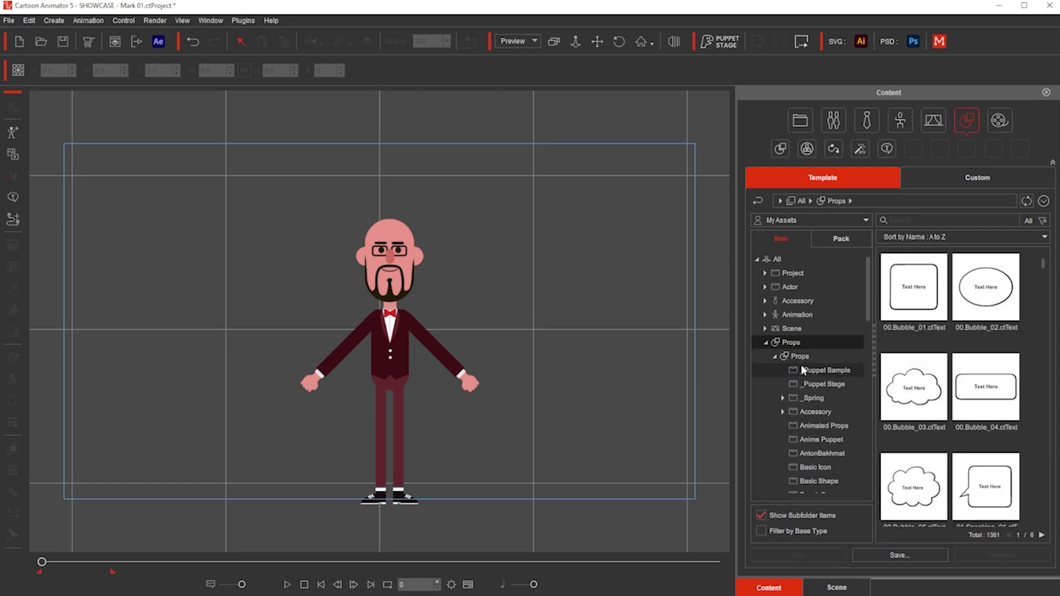
scroll(803, 369, down, 3)
scroll(803, 370, down, 5)
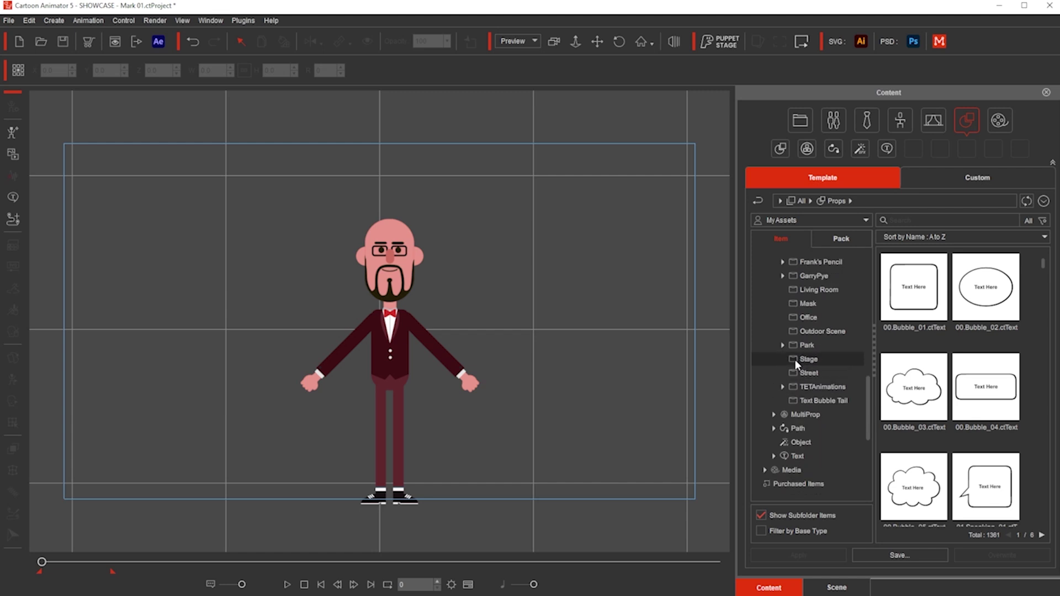
click(795, 360)
Place Background_Stage behind Harry, Podium in front and Stage Curtains_01 across, then select Harry
drag(916, 284, 516, 356)
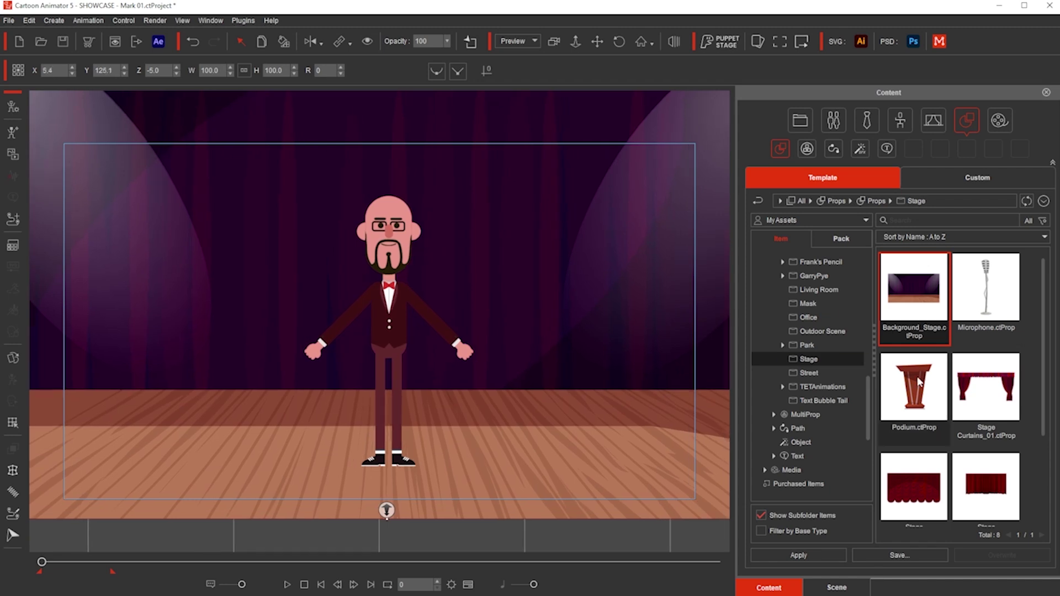
drag(919, 381, 390, 371)
drag(986, 390, 535, 314)
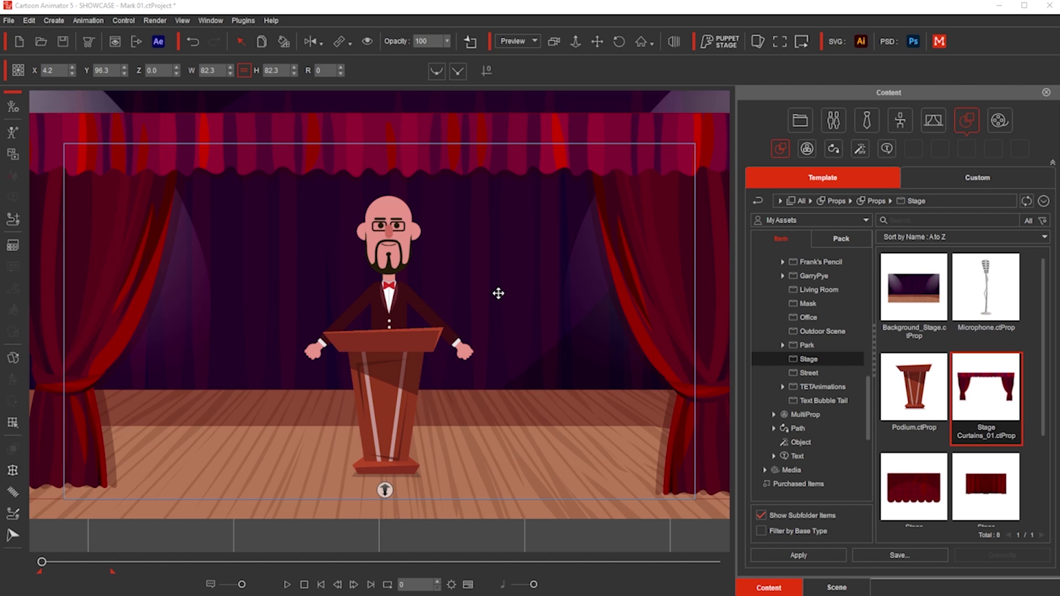
click(399, 255)
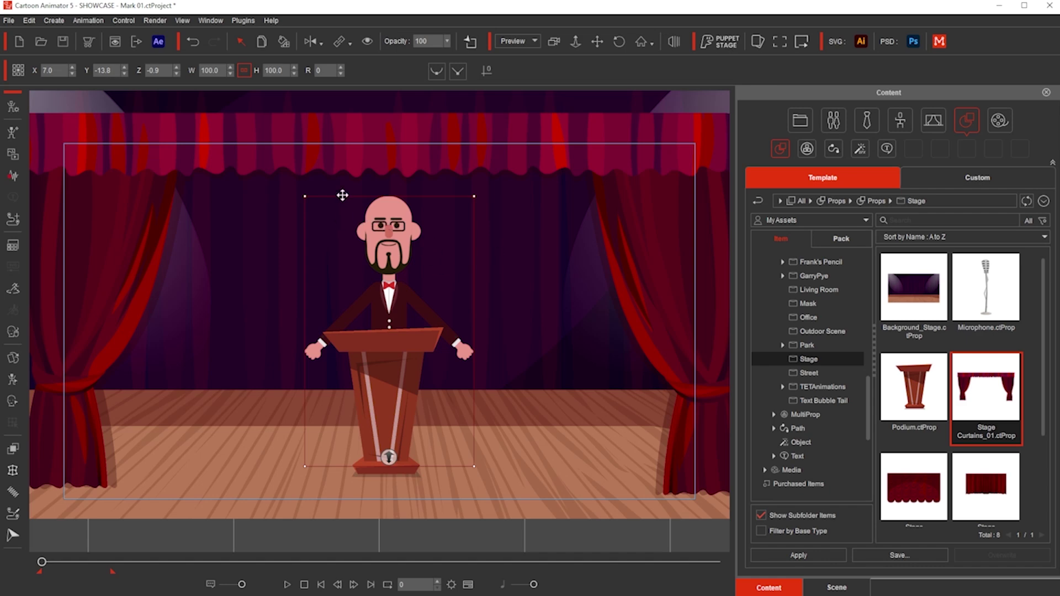
click(242, 21)
Launch the Motion LIVE 2D plugin, reposition its panel, and compare Face3D and iPhone facial gear
mouse_move(260, 38)
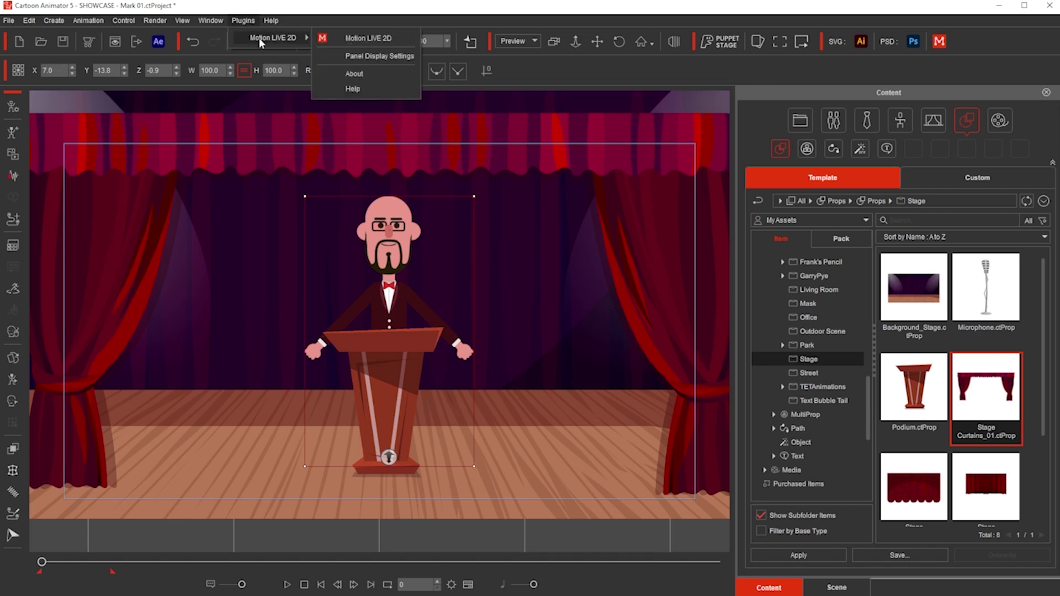
click(364, 39)
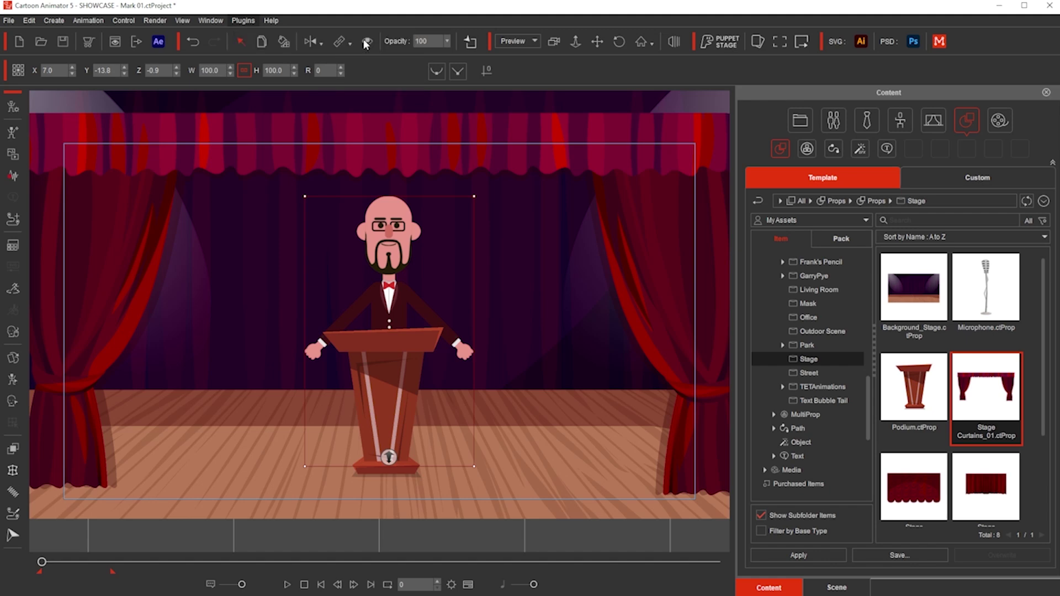
drag(618, 180, 683, 114)
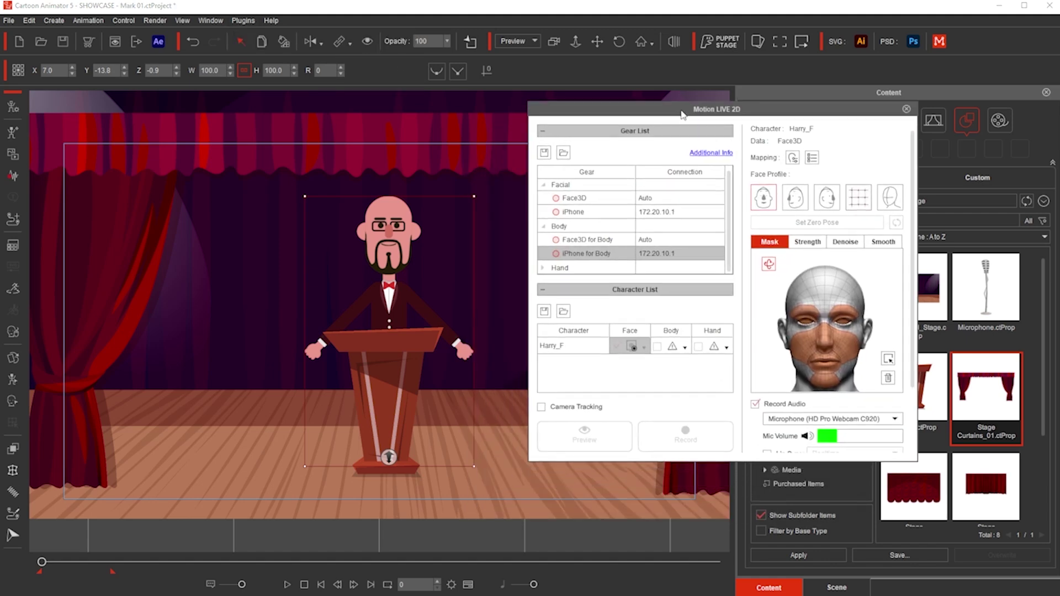
click(580, 201)
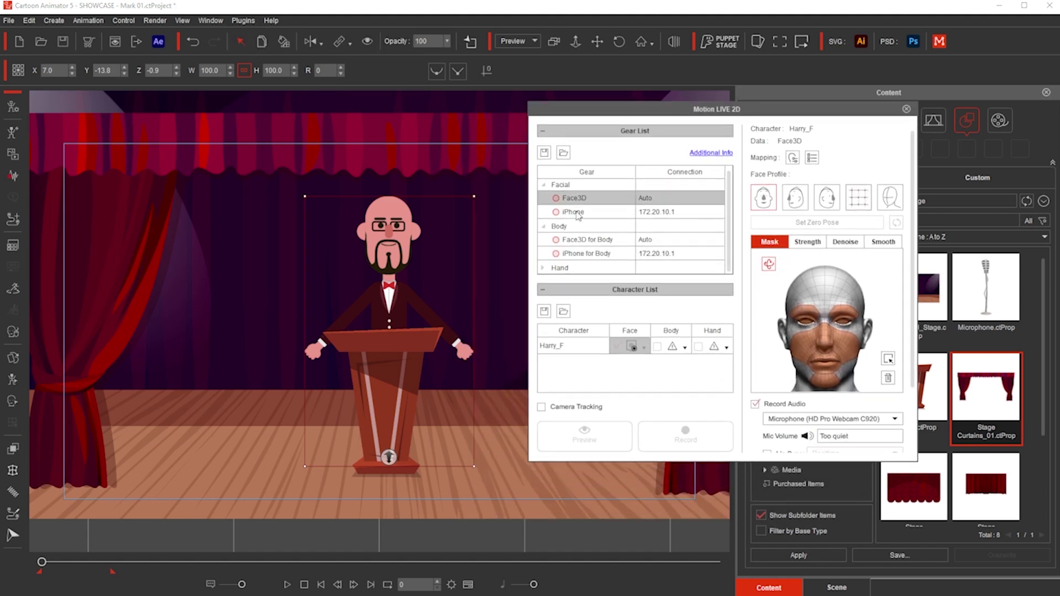
click(577, 215)
click(580, 200)
click(579, 211)
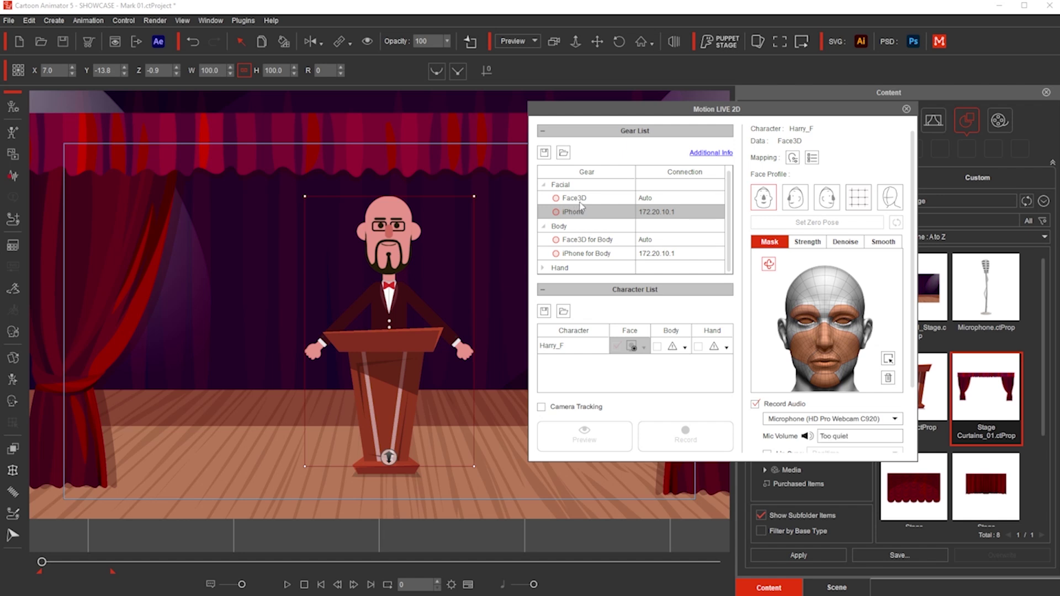
click(580, 200)
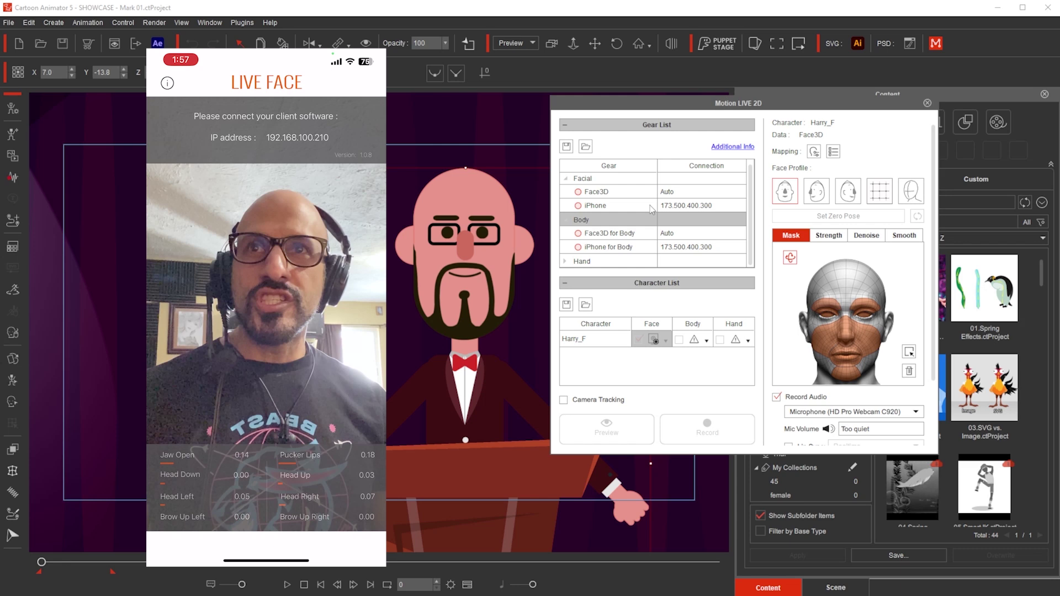
Set the iPhone gear's connection address to 192.168.100.210 and connect it
drag(724, 208, 661, 207)
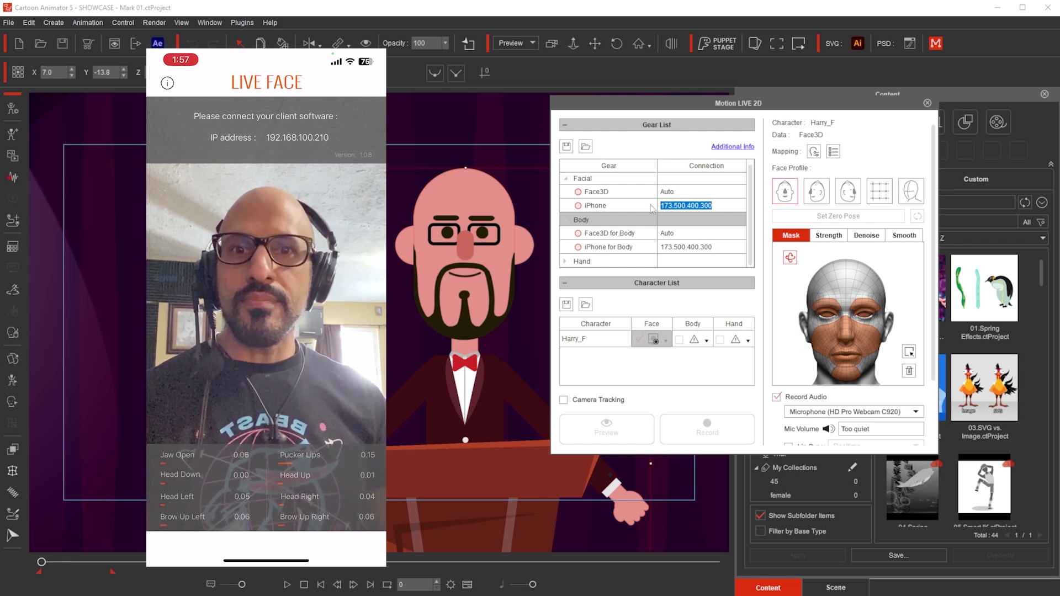
text(192.168.100.210)
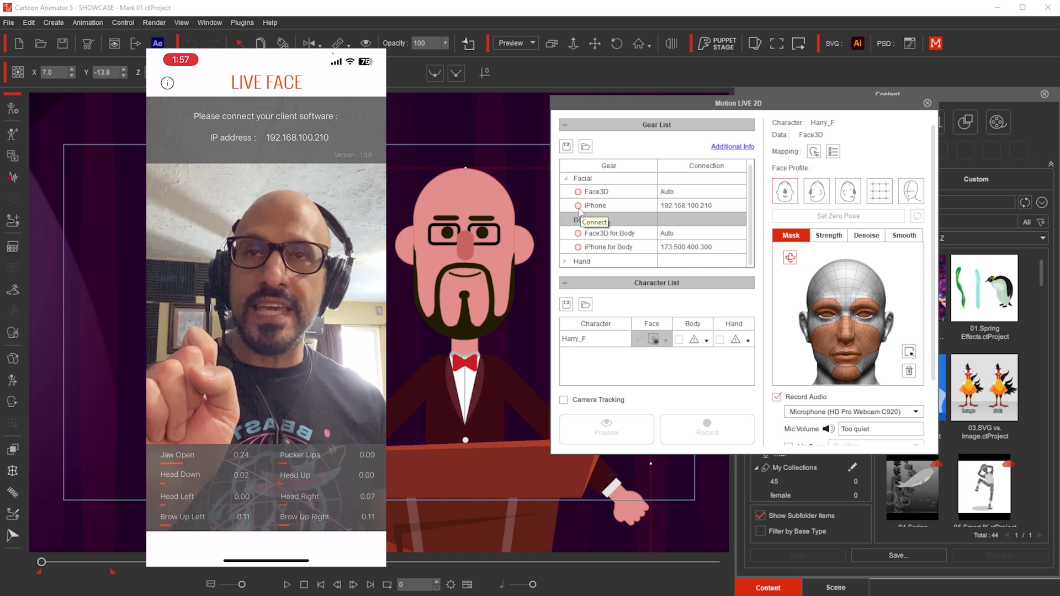
click(579, 208)
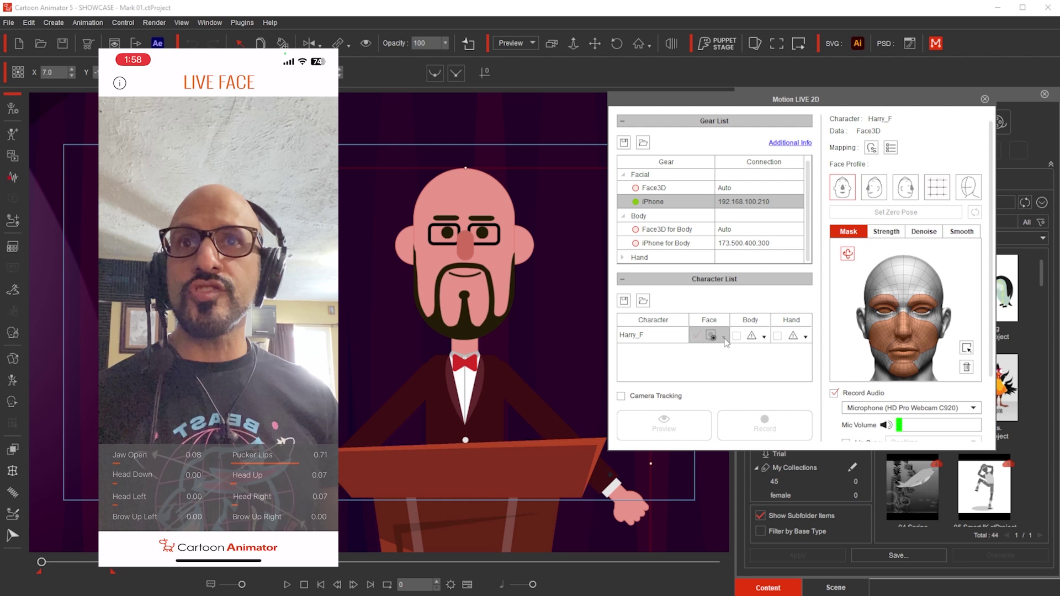
Assign iPhone as Harry_F's Face input and run a live face-tracking preview
click(725, 342)
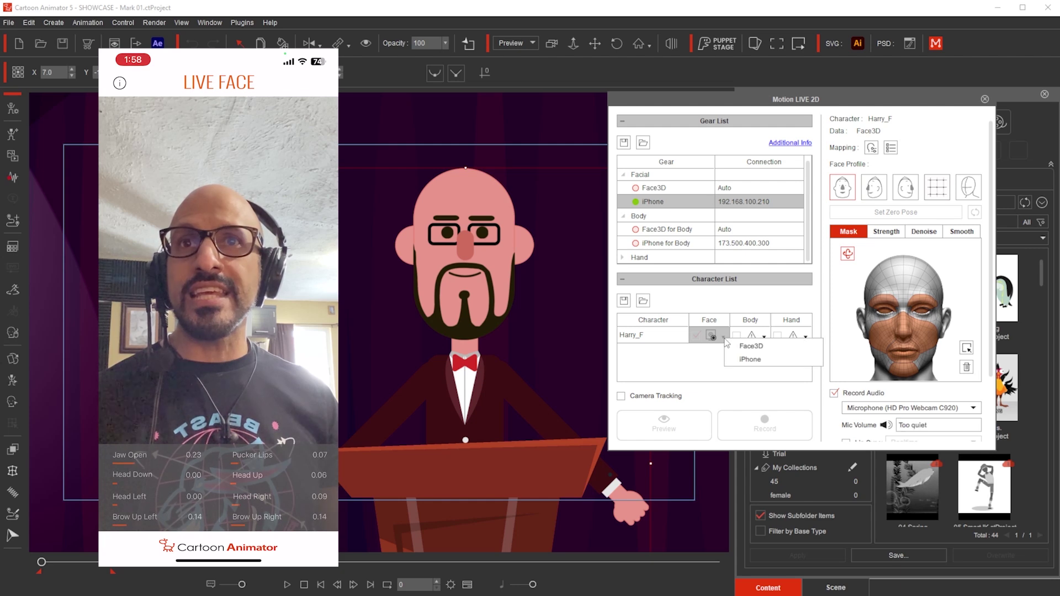
click(753, 362)
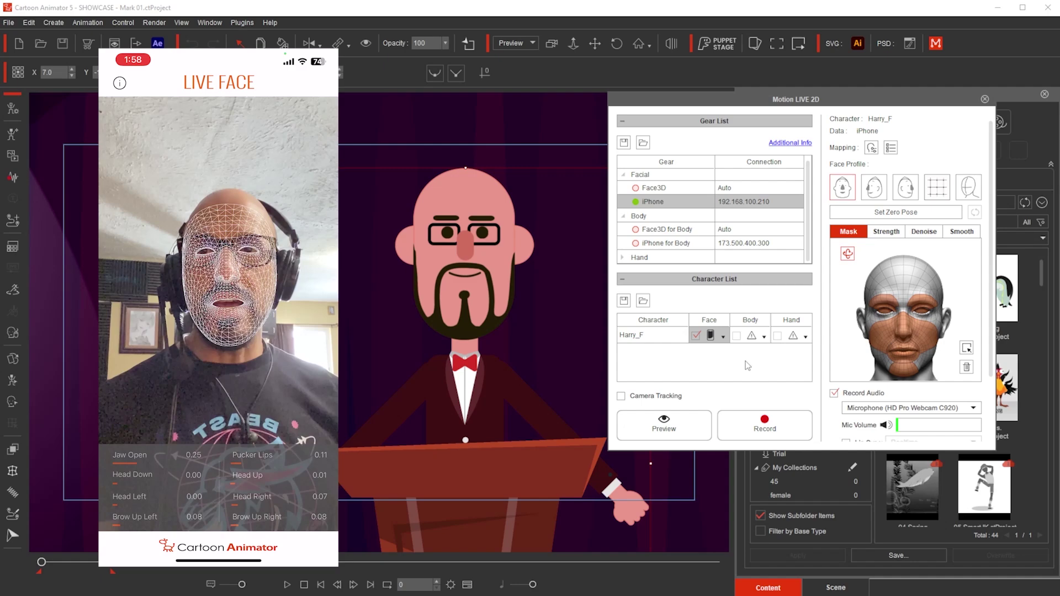
click(664, 425)
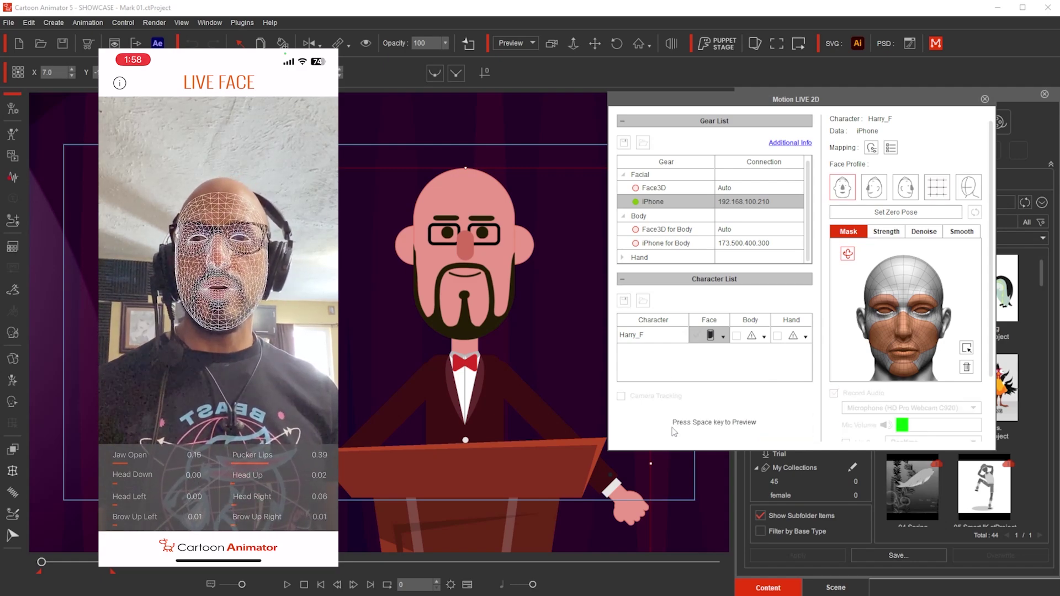
key(space)
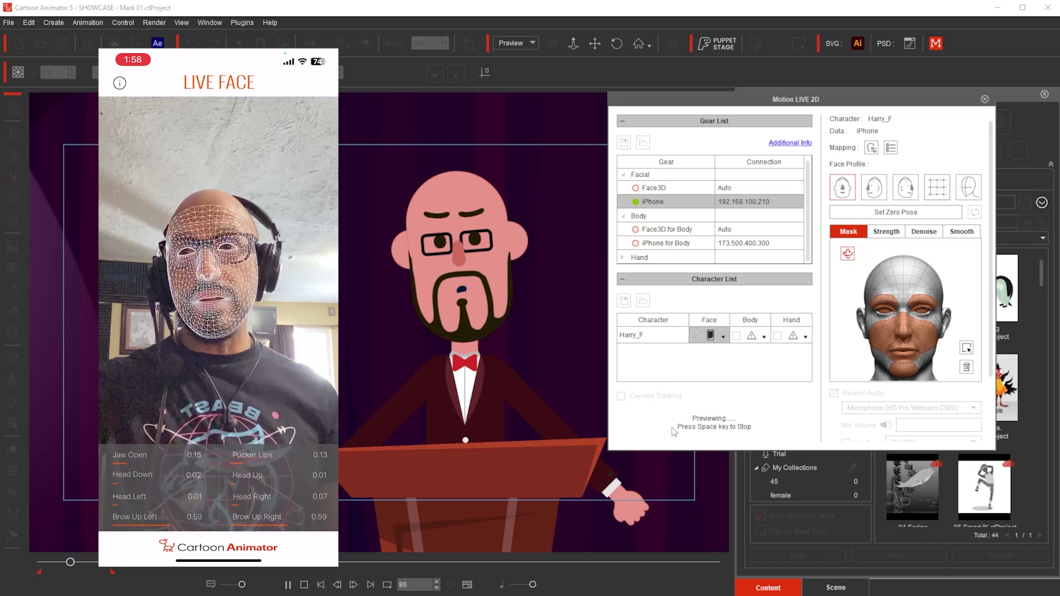
key(space)
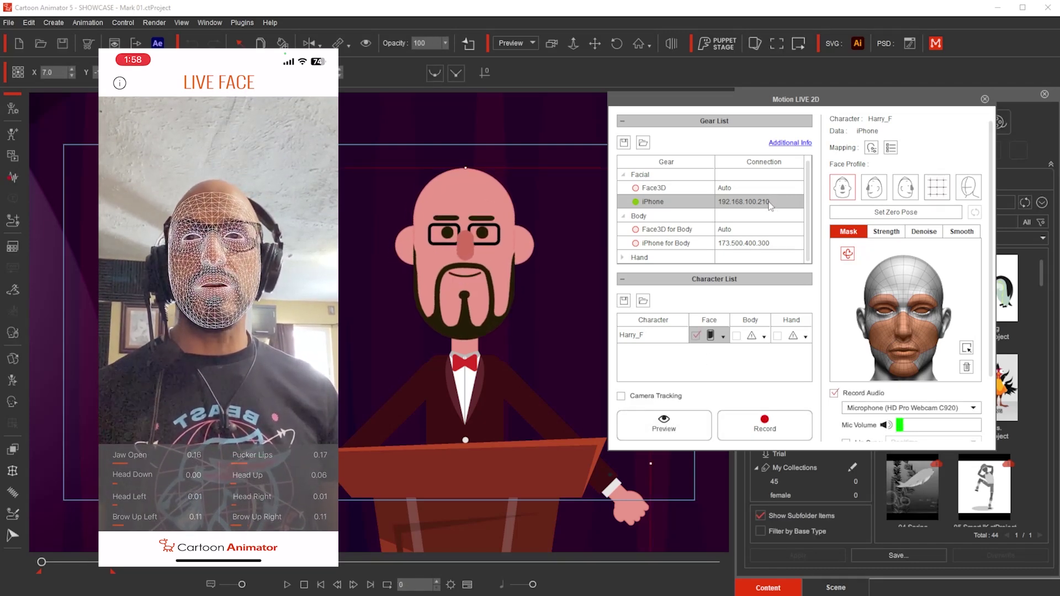
Reconnect the iPhone face gear, connect iPhone for Body, and assign it to the character's body
click(636, 202)
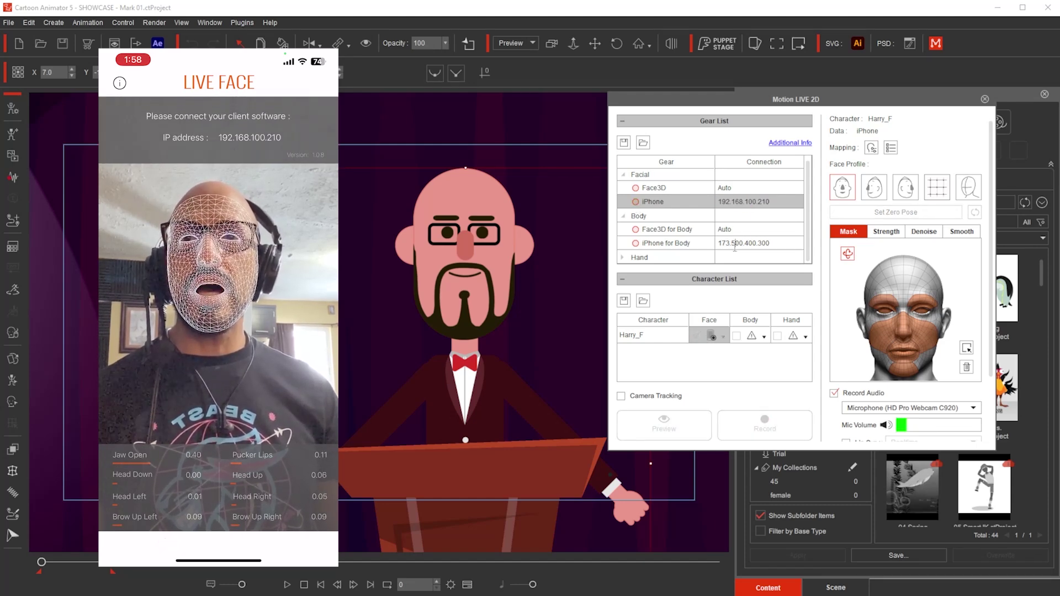
click(752, 257)
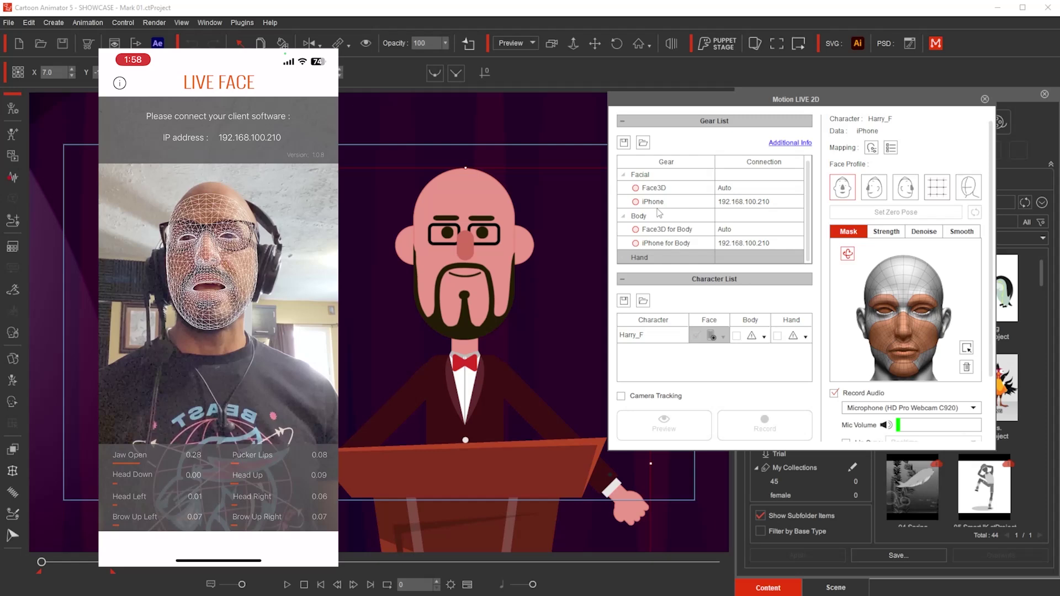
click(636, 203)
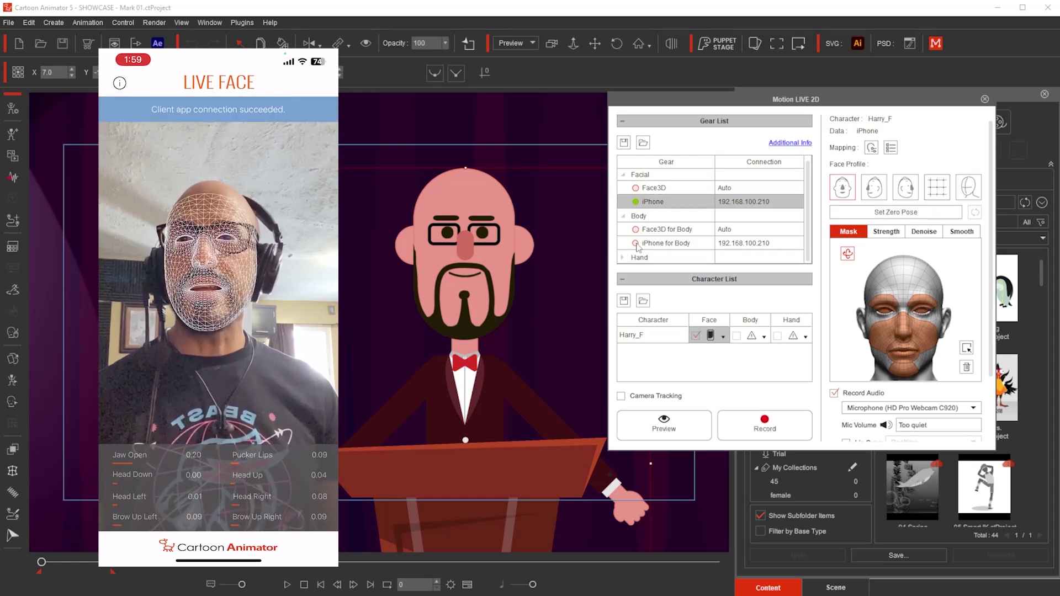
click(635, 243)
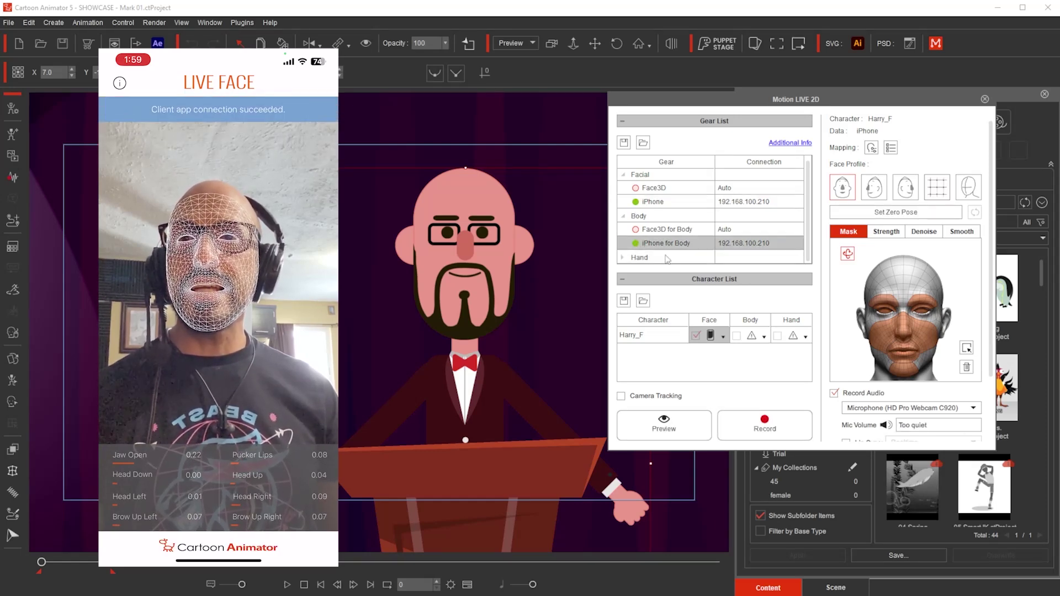
click(765, 337)
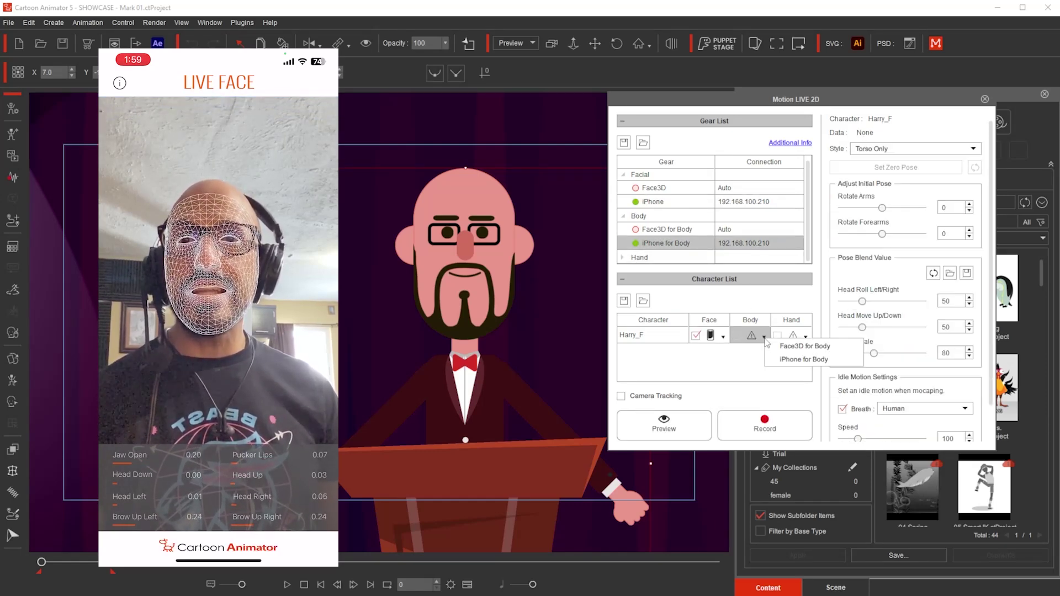
click(788, 360)
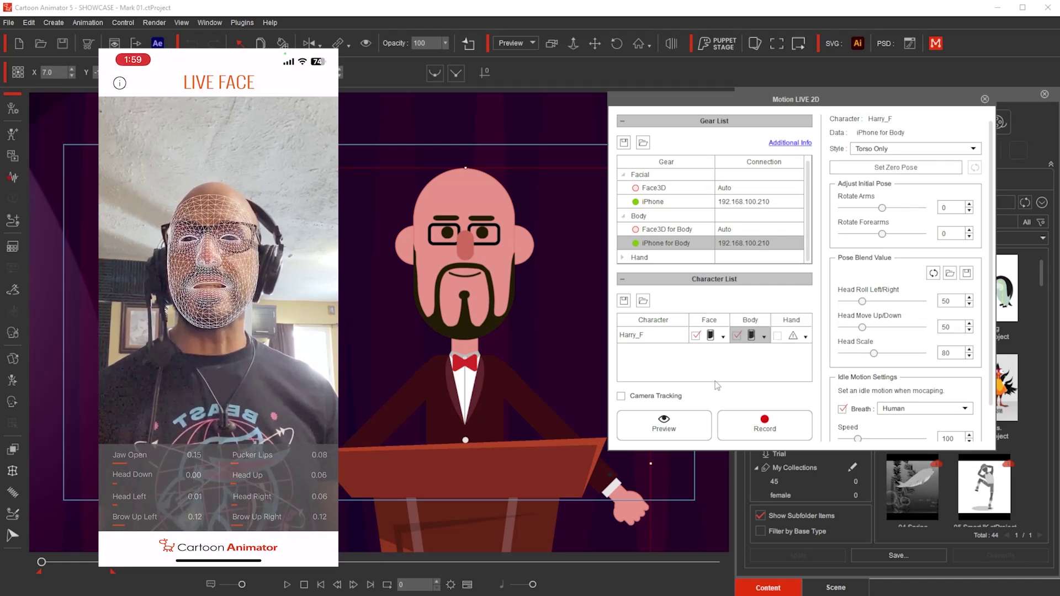
Run a live preview of face and body tracking together, then stop it
click(664, 427)
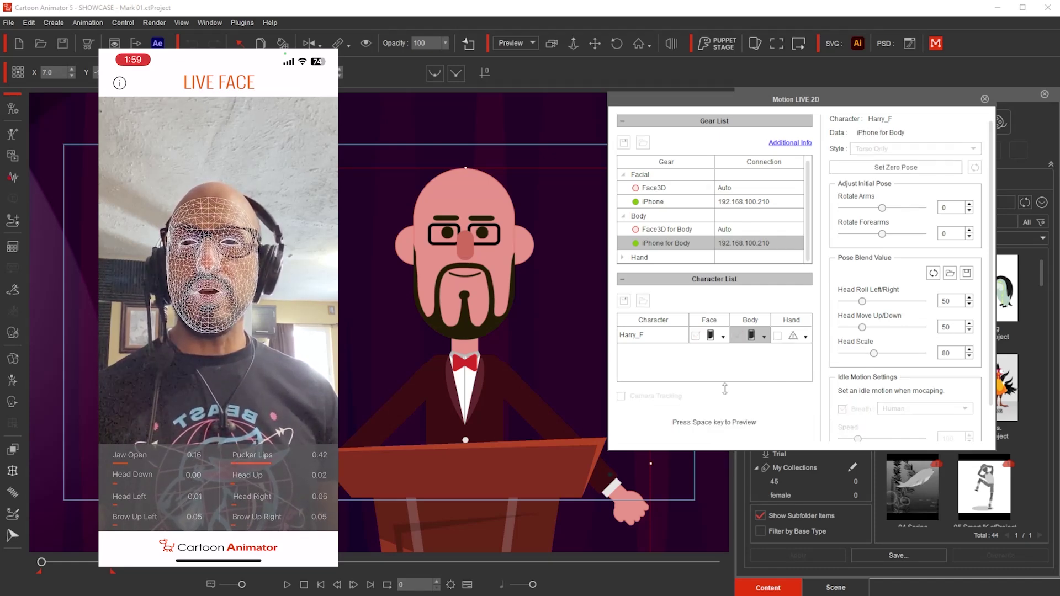
key(space)
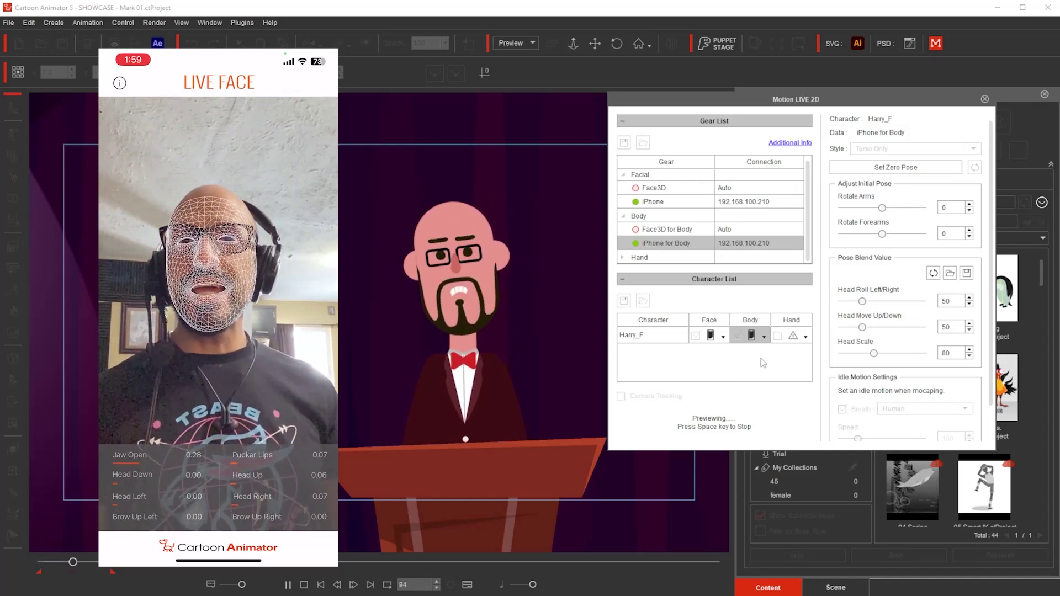
key(space)
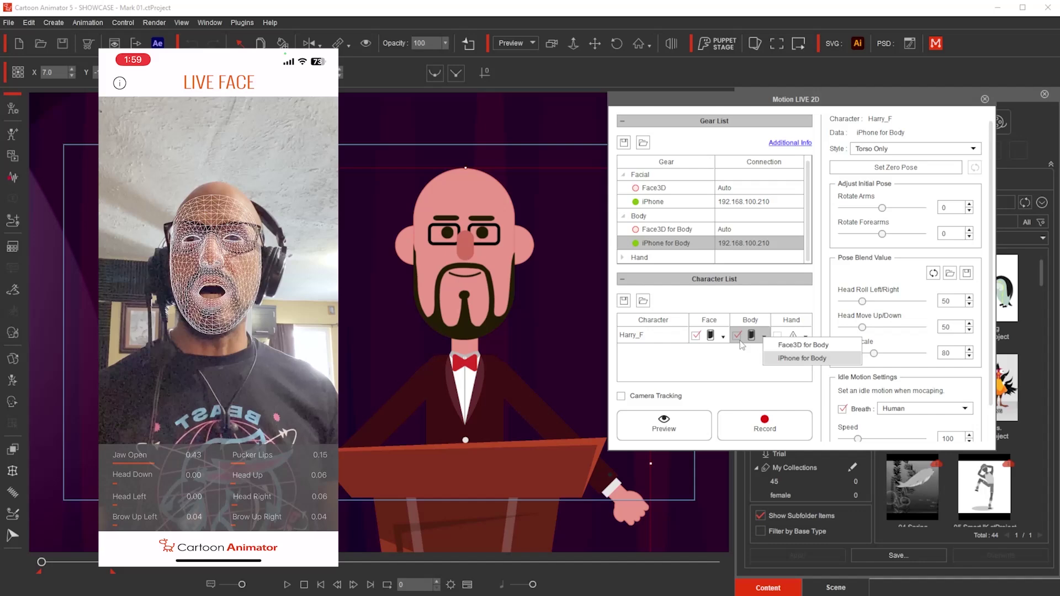
click(742, 347)
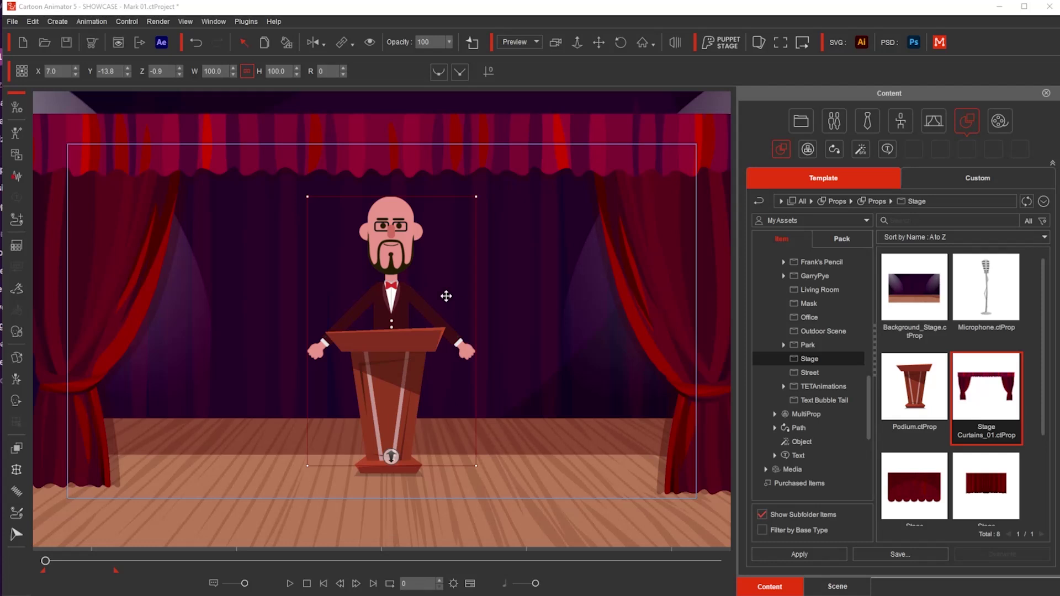
Place the Puppet Stage panel over the stage and browse to Elastic Folks_Front's Idle & Talk motions
click(759, 42)
drag(780, 80, 529, 75)
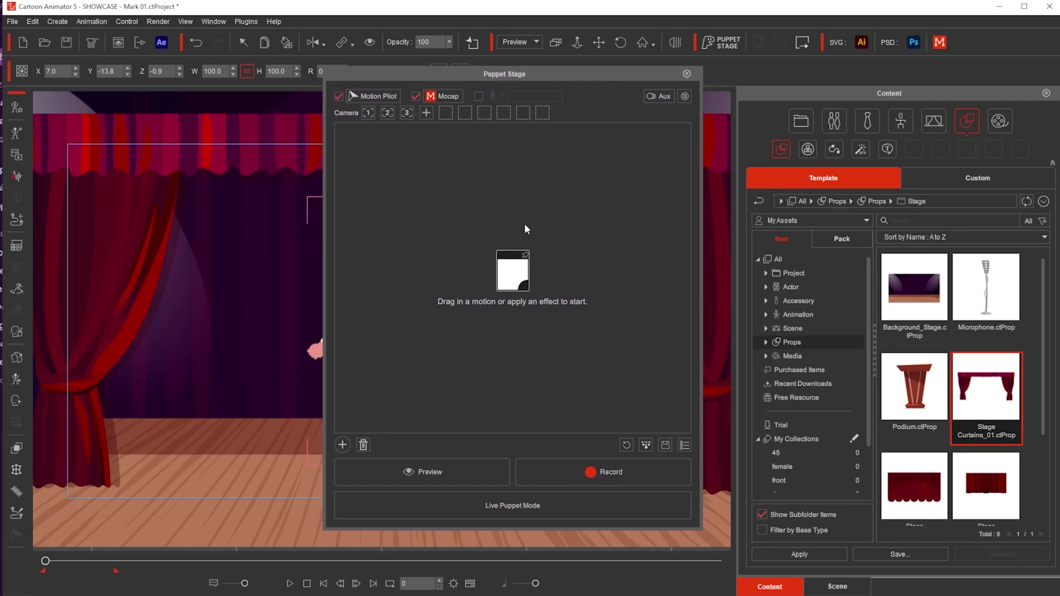
click(781, 313)
click(765, 315)
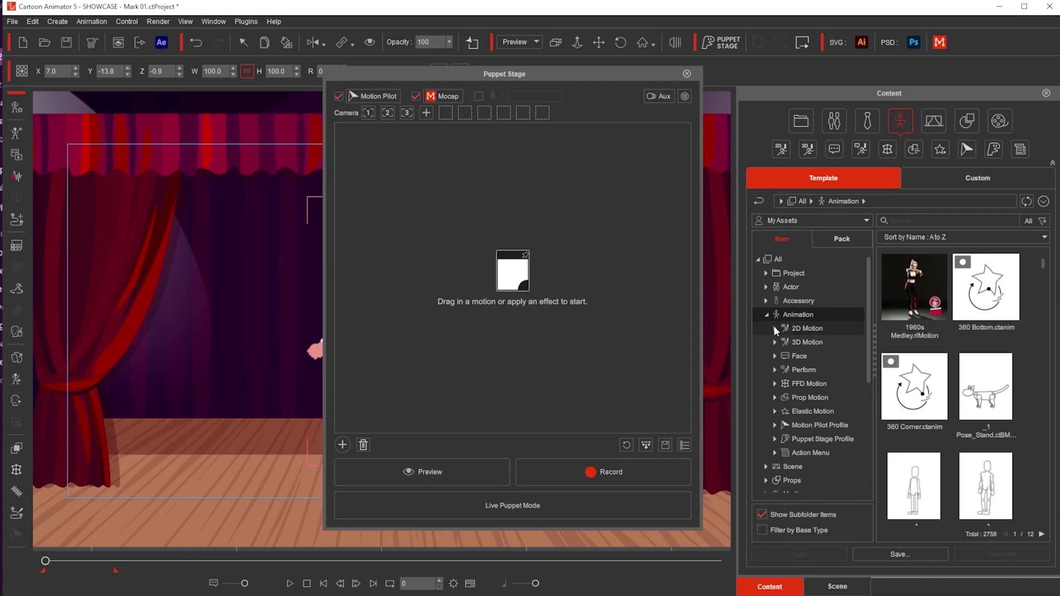
click(775, 330)
click(816, 330)
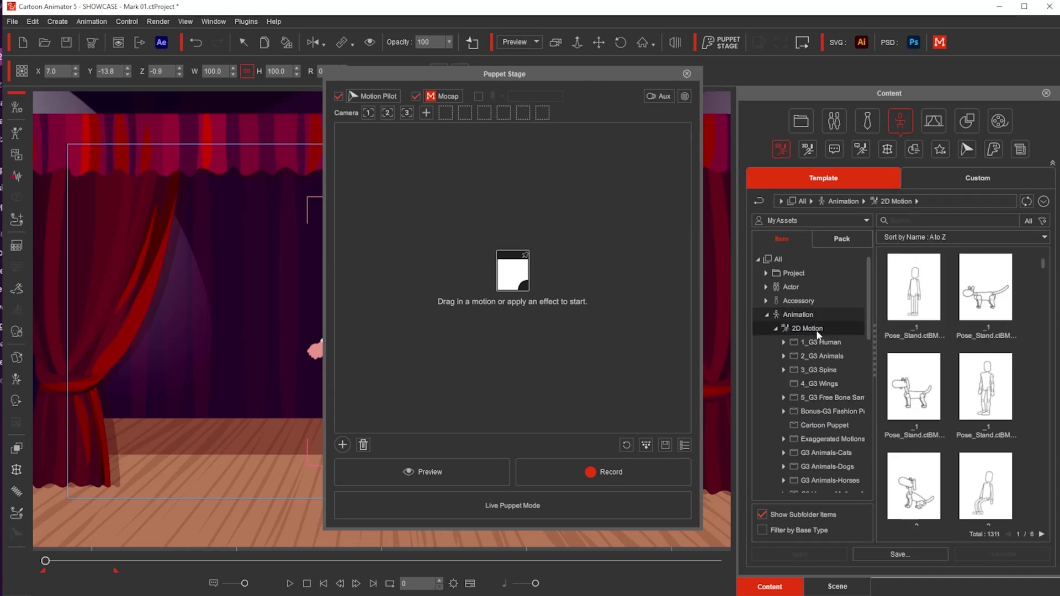
click(783, 343)
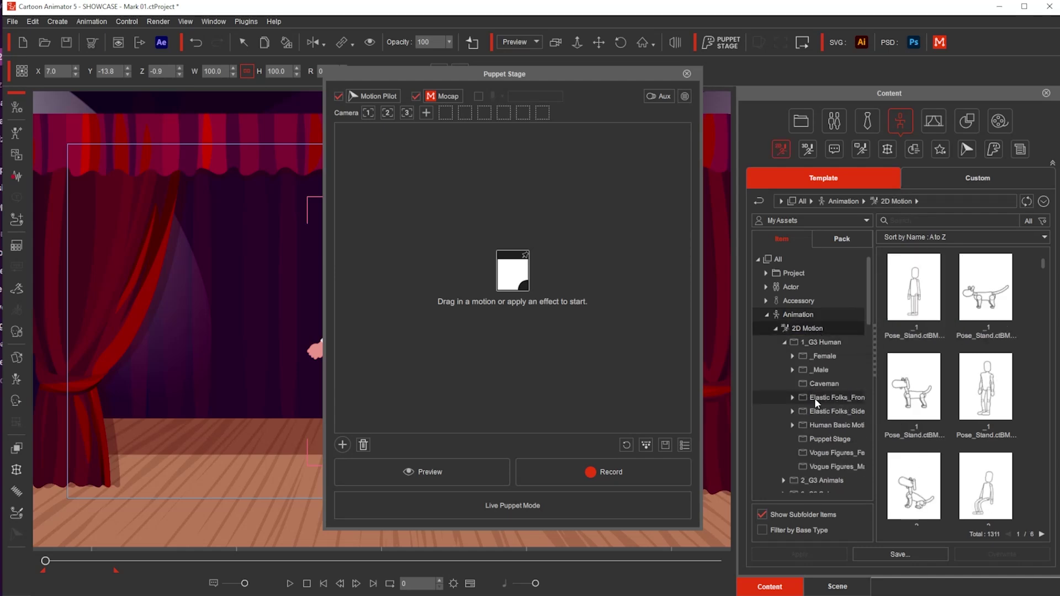
double_click(814, 399)
click(834, 414)
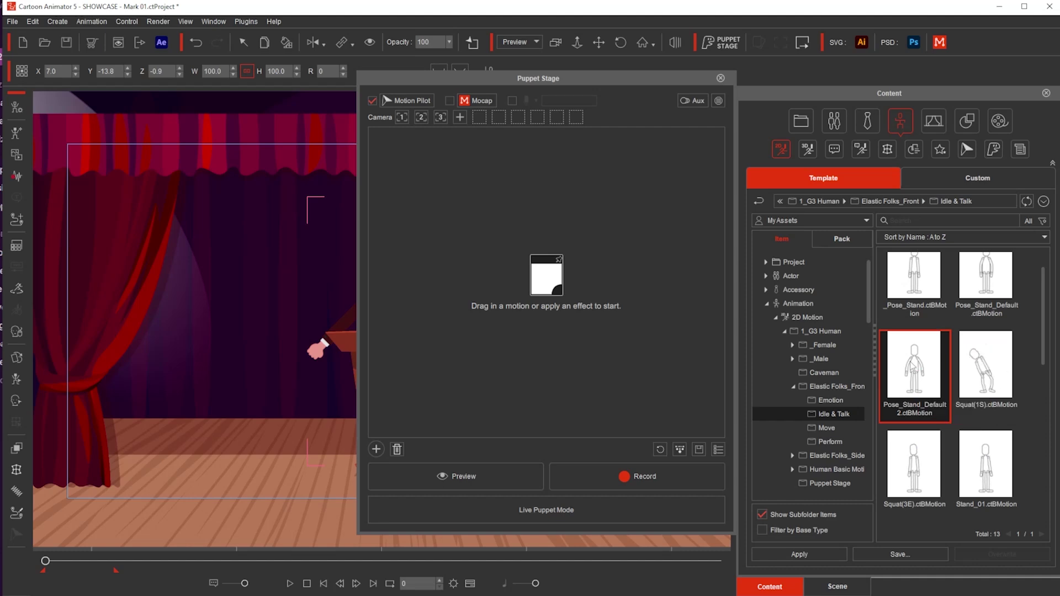
Add three Idle & Talk motions and Move > Run(2L) as clips Q, W, E and R
drag(915, 364, 546, 276)
scroll(1001, 435, down, 4)
drag(1001, 435, 543, 248)
drag(914, 431, 547, 248)
click(826, 428)
drag(997, 385, 568, 166)
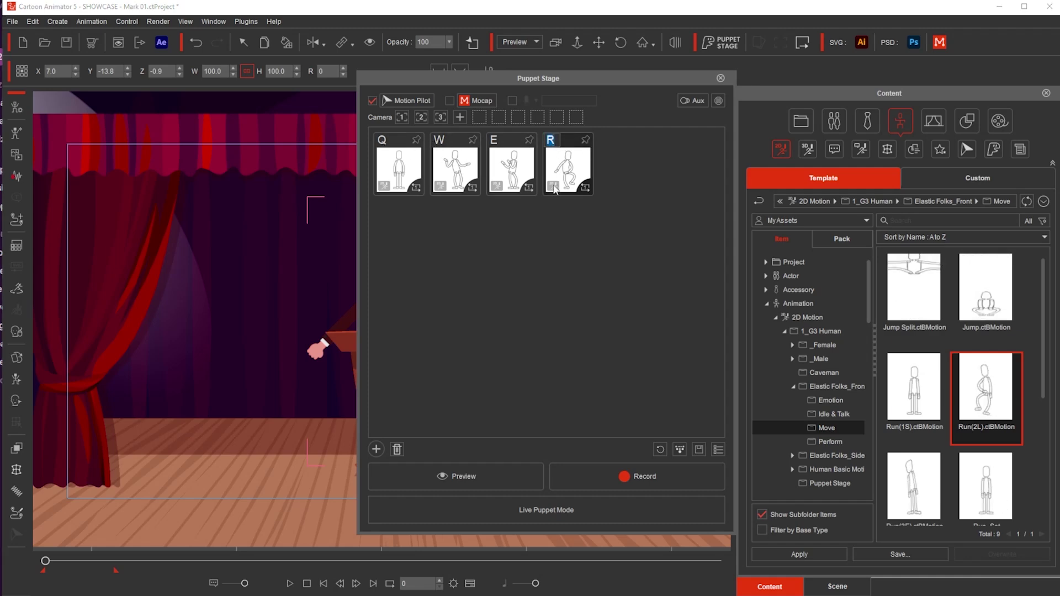
key(t)
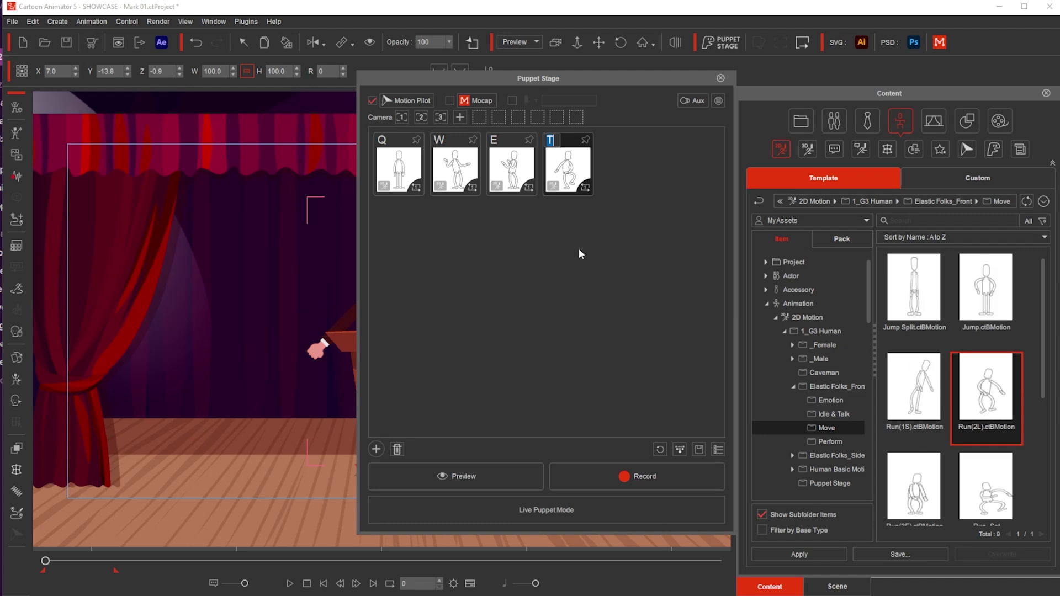
click(568, 267)
Rehearse a live puppet preview, triggering the E gesture and R run clips
drag(595, 75, 808, 68)
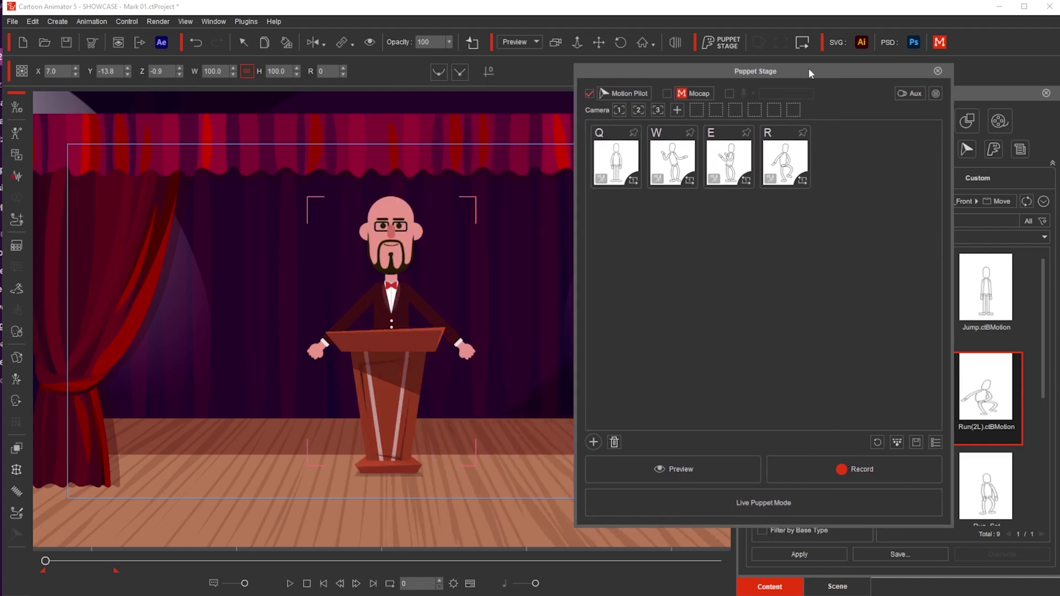
click(693, 470)
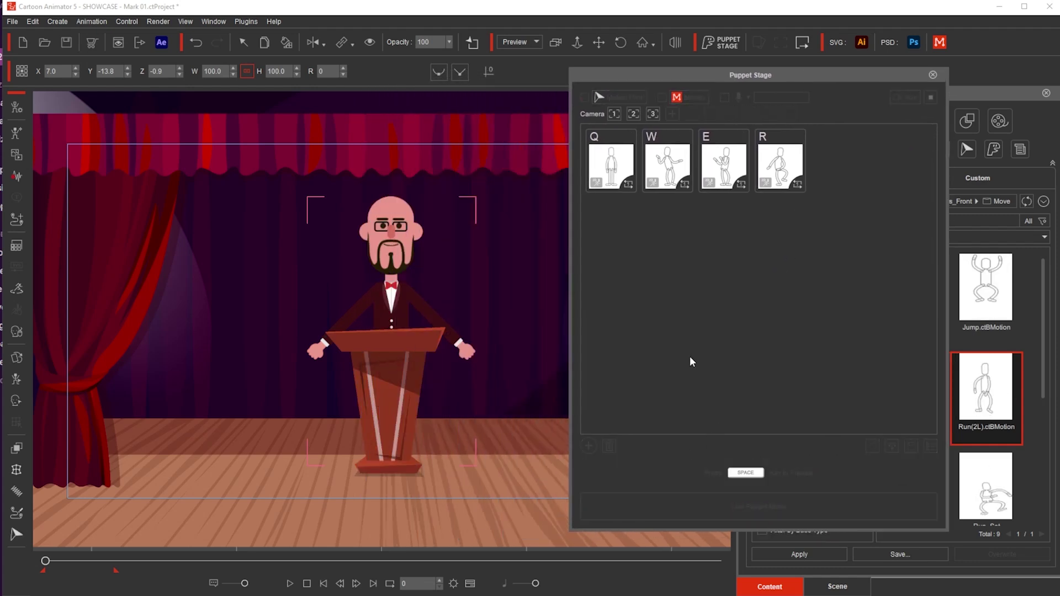
key(space)
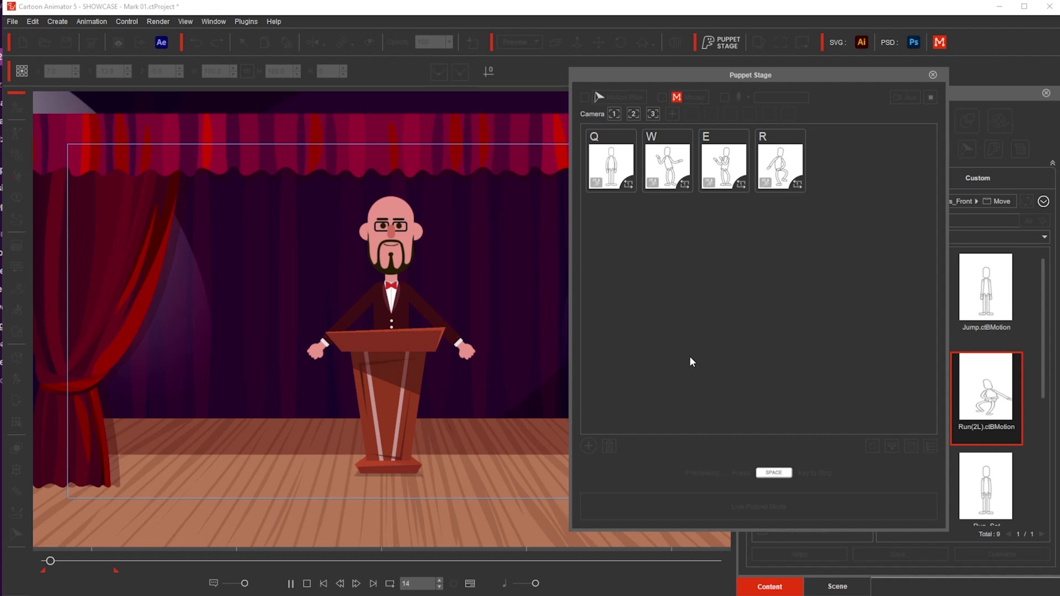
key(e)
key(r)
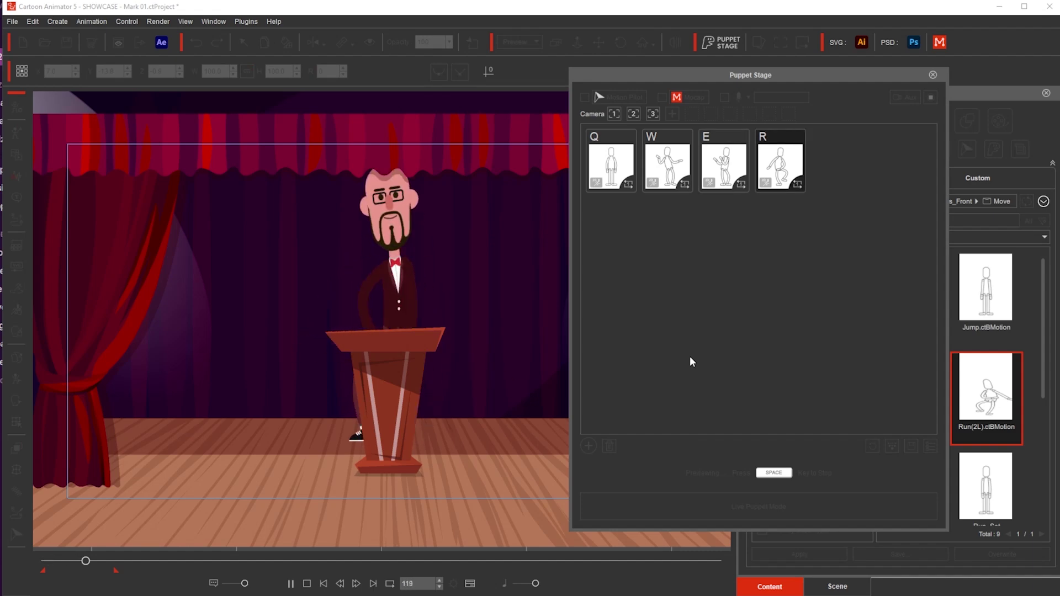
key(r)
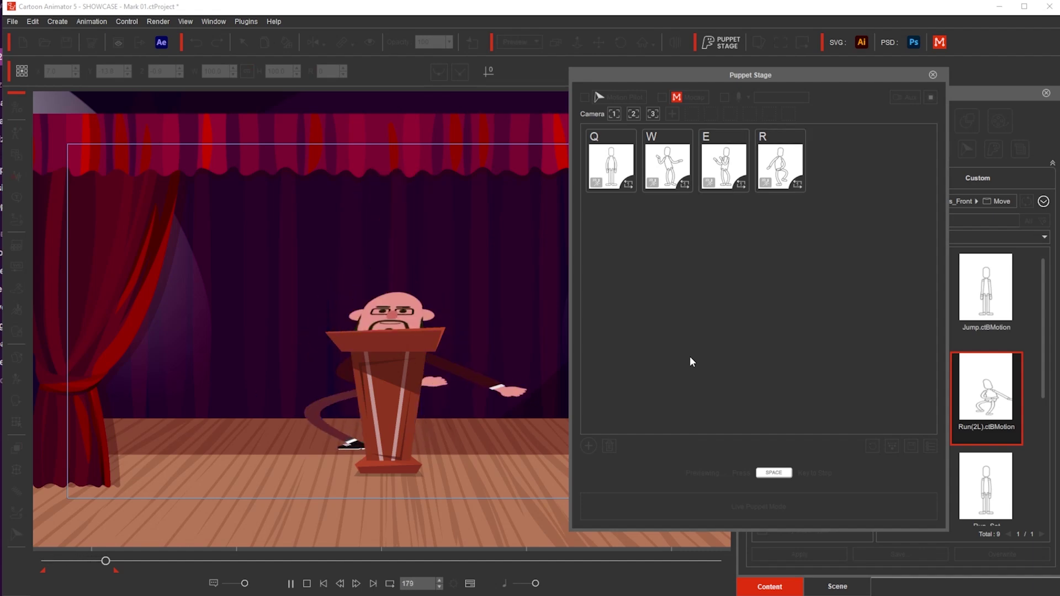
key(space)
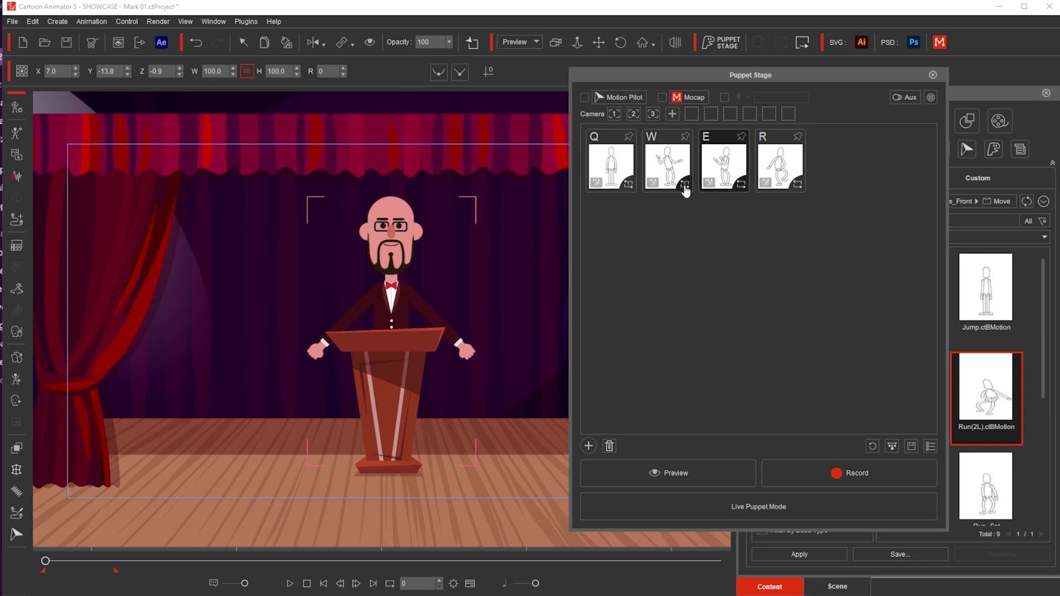
Change the Q clip's Motion Play Method and preview again with the W and R clips
click(628, 184)
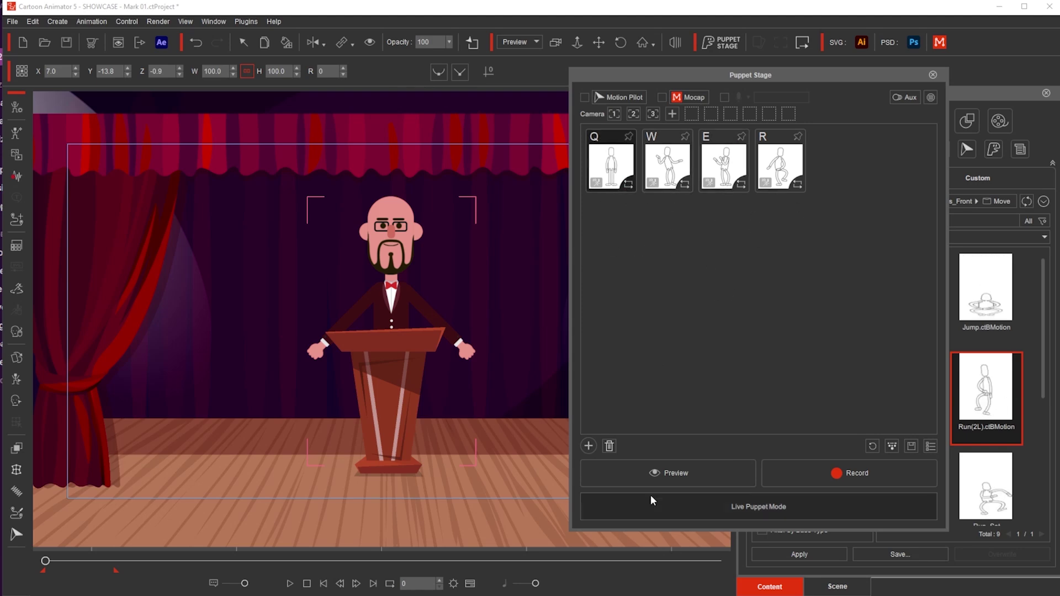
click(655, 473)
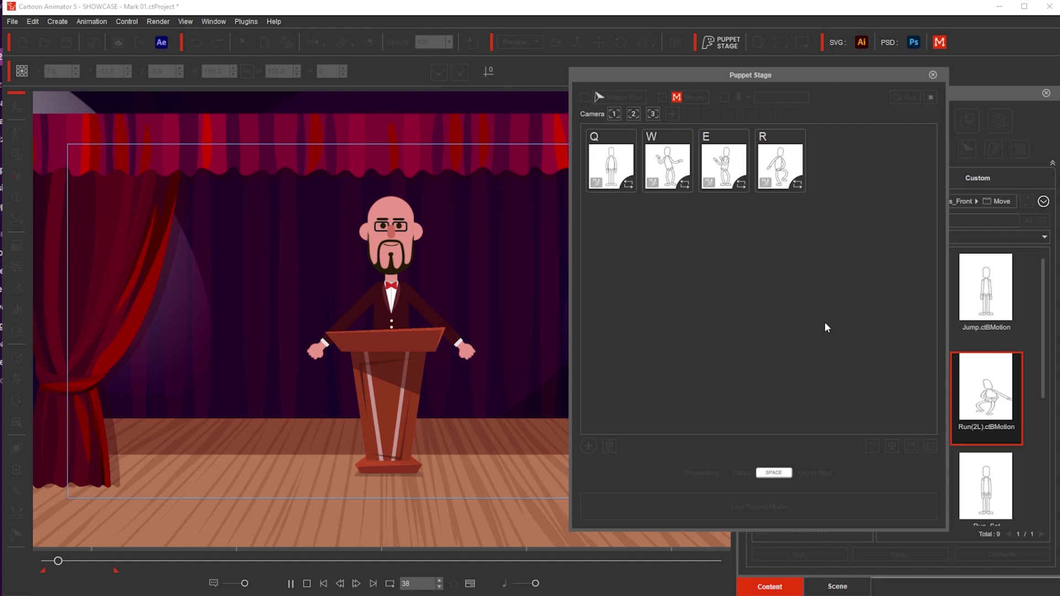
key(w)
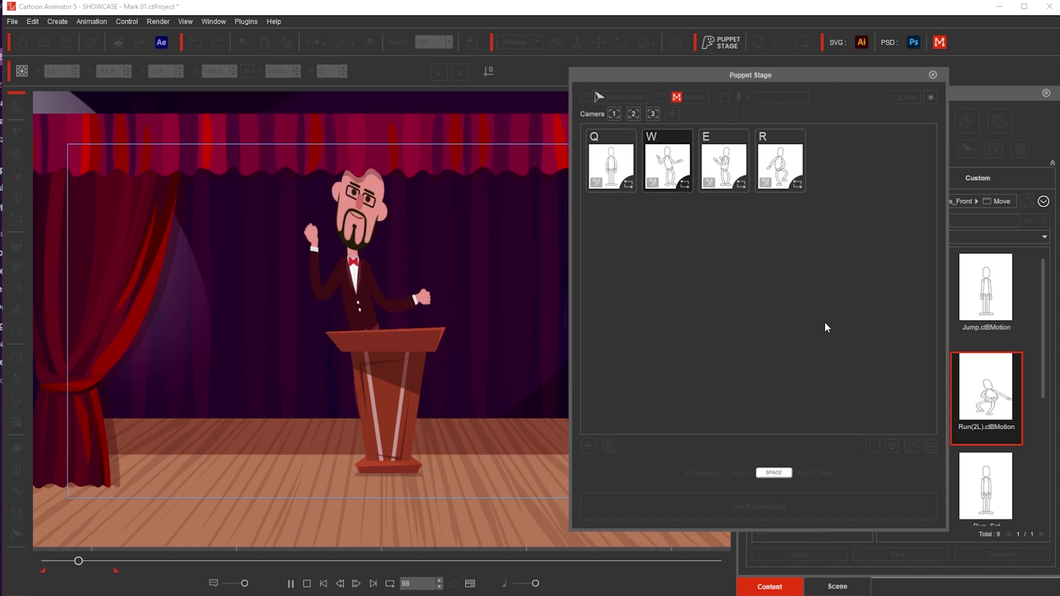
key(r)
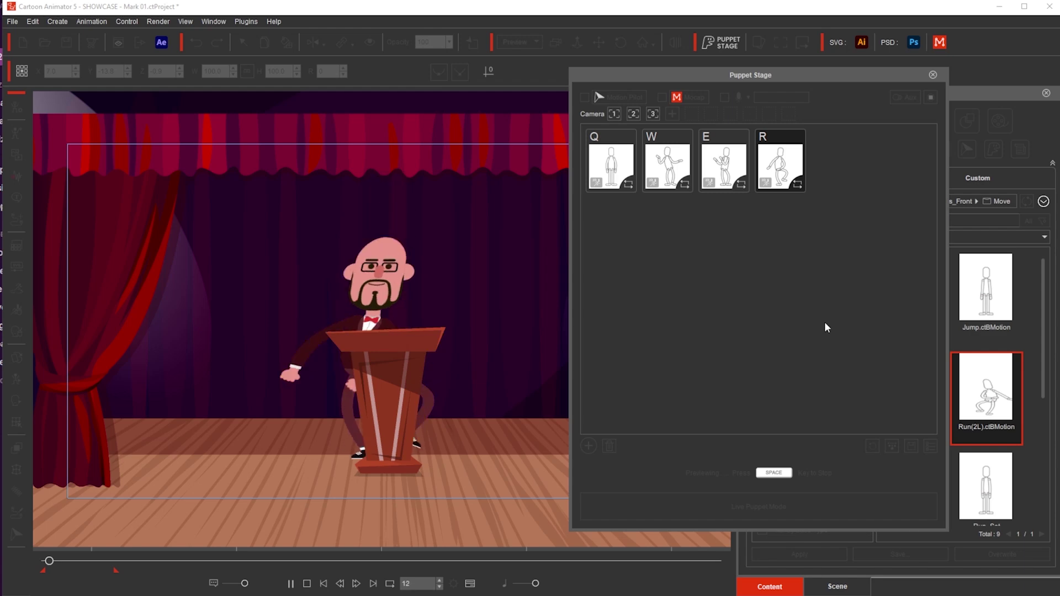
key(space)
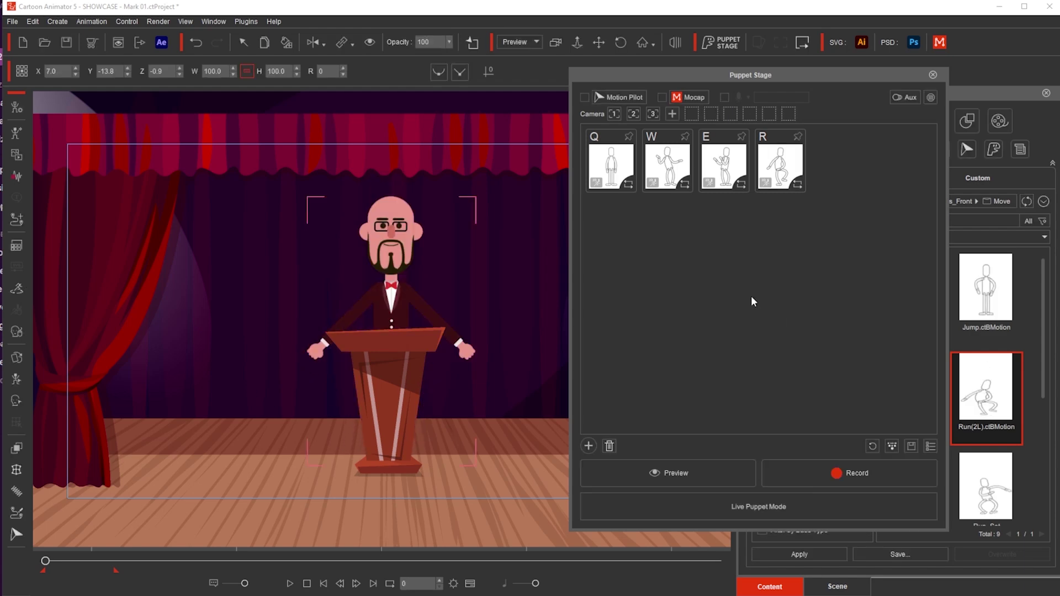
Enable Motion Pilot with Face Cursor off and preview steering Harry around the stage
click(585, 97)
click(622, 98)
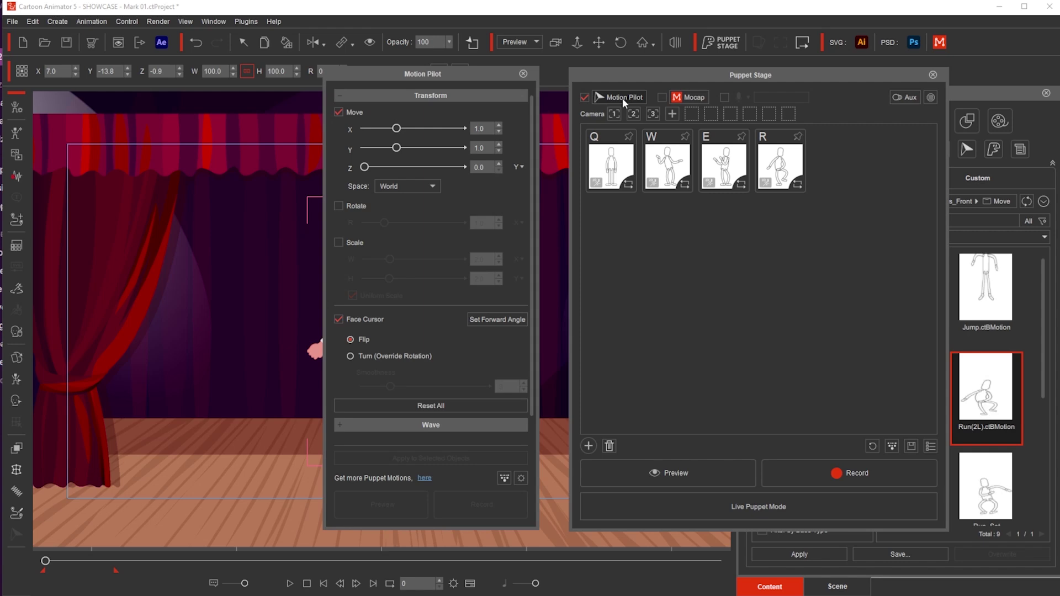
click(360, 321)
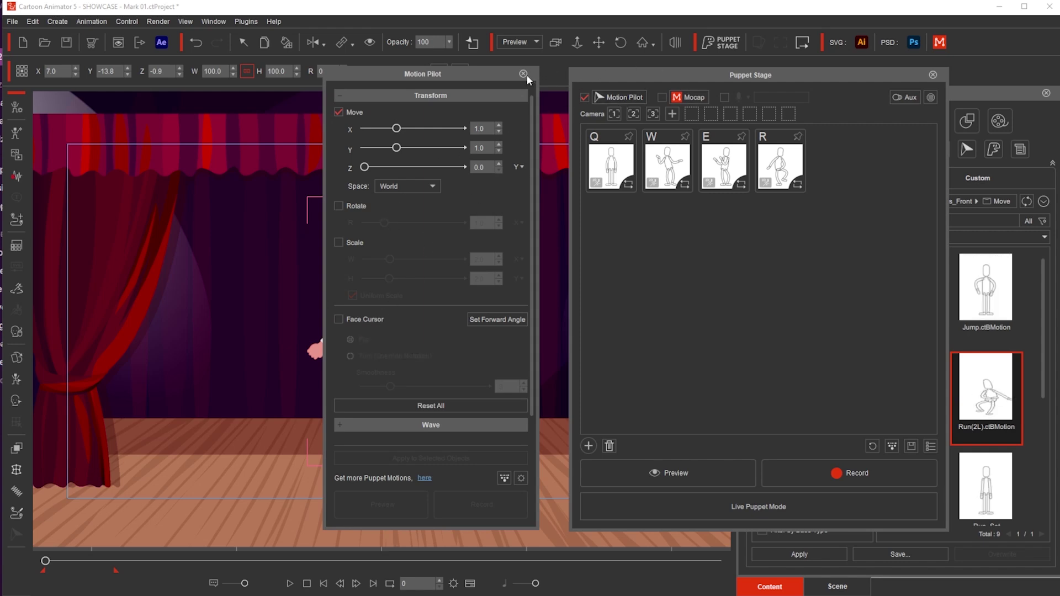
click(523, 74)
click(700, 472)
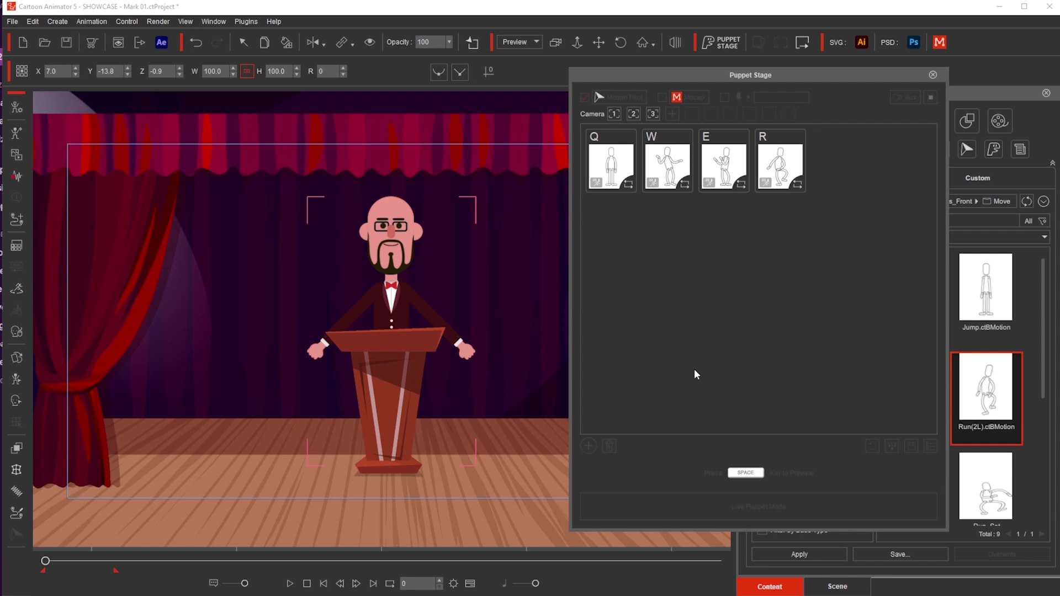
key(space)
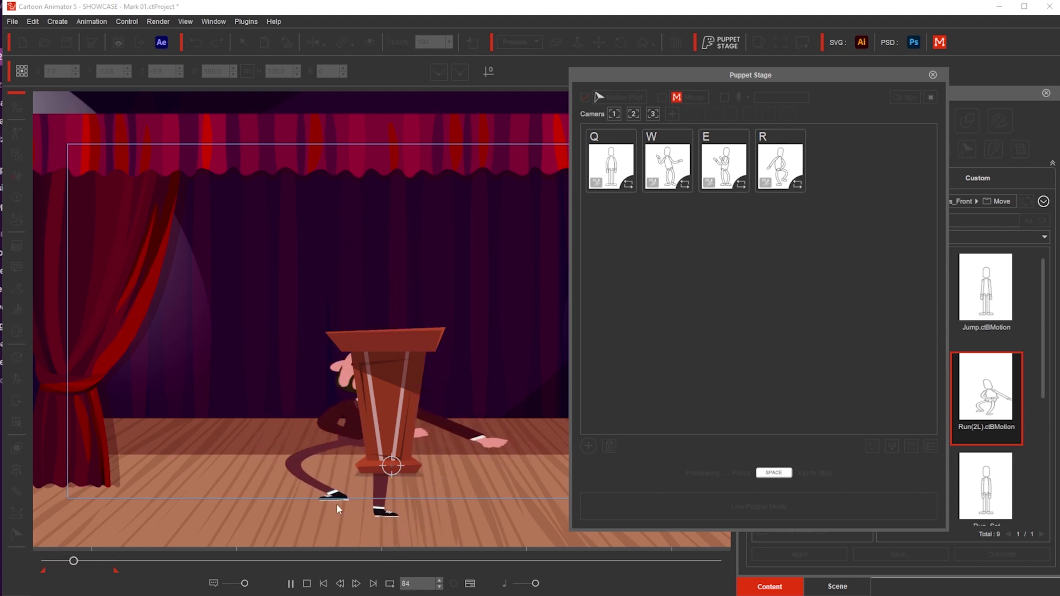
key(space)
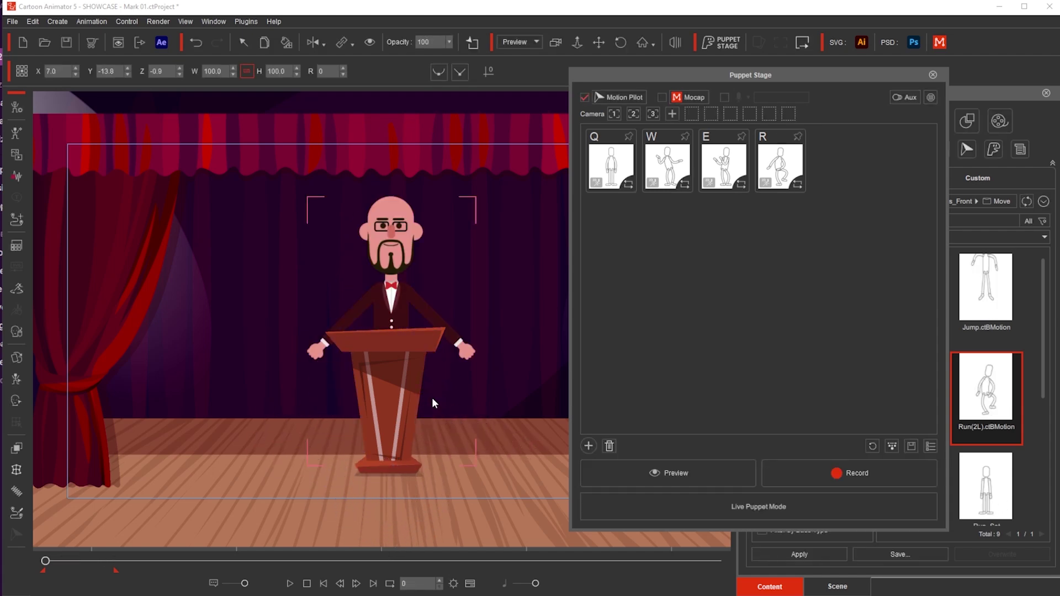
Set Motion Pilot Move Y to 0.8 and Z to 1.0, then preview Harry running with R
click(627, 98)
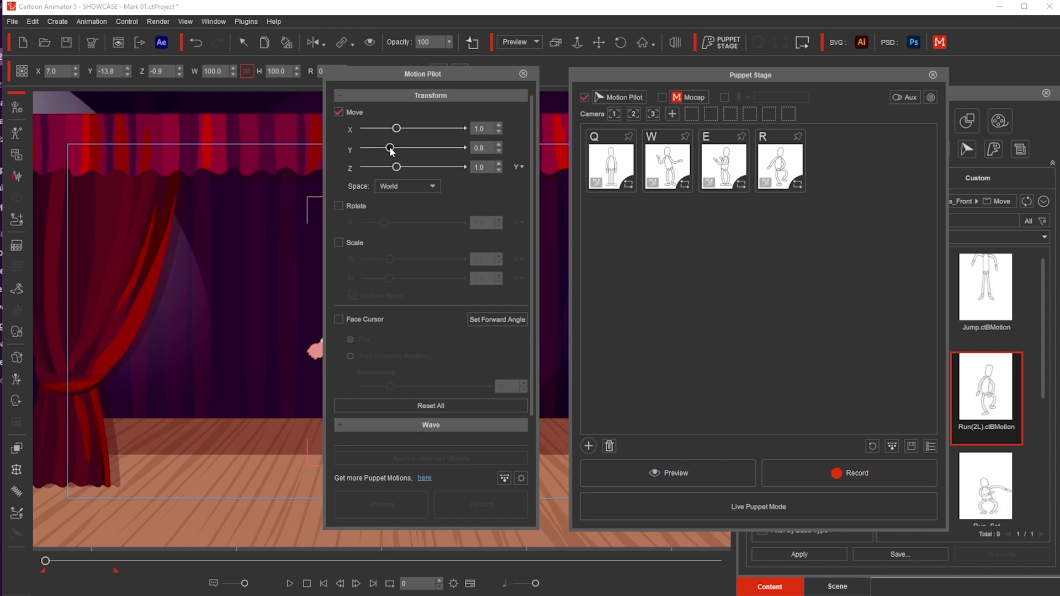
click(523, 74)
click(670, 475)
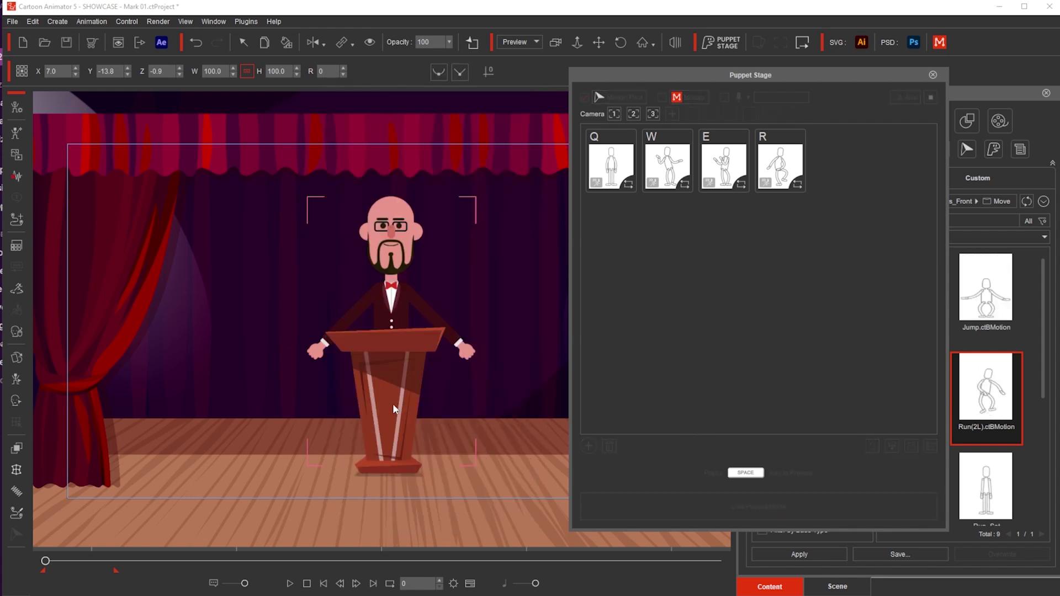
key(space)
key(r)
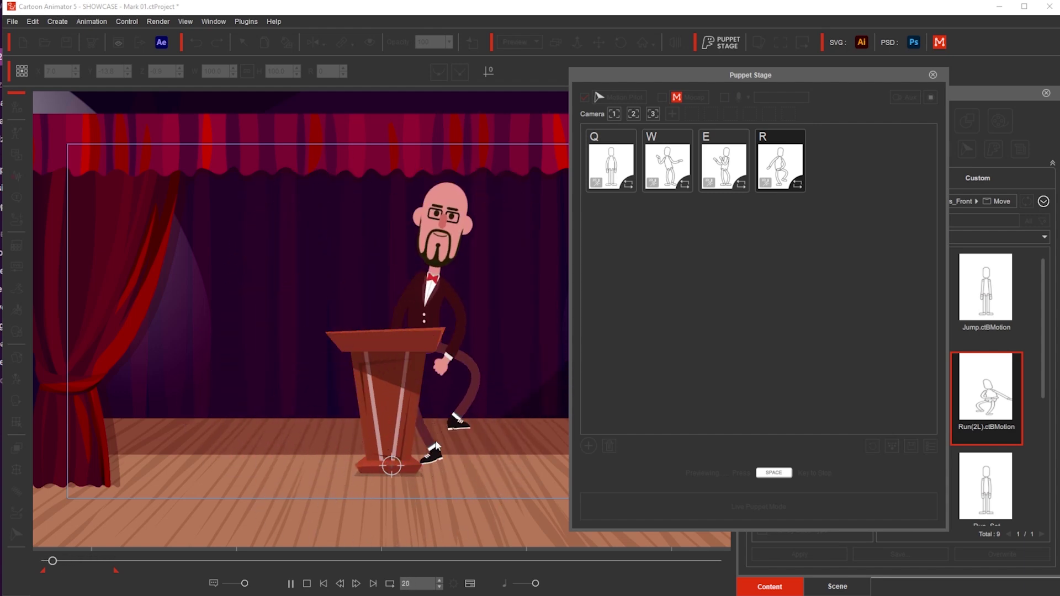
Stop the preview and set the character's Z depth to -300
key(space)
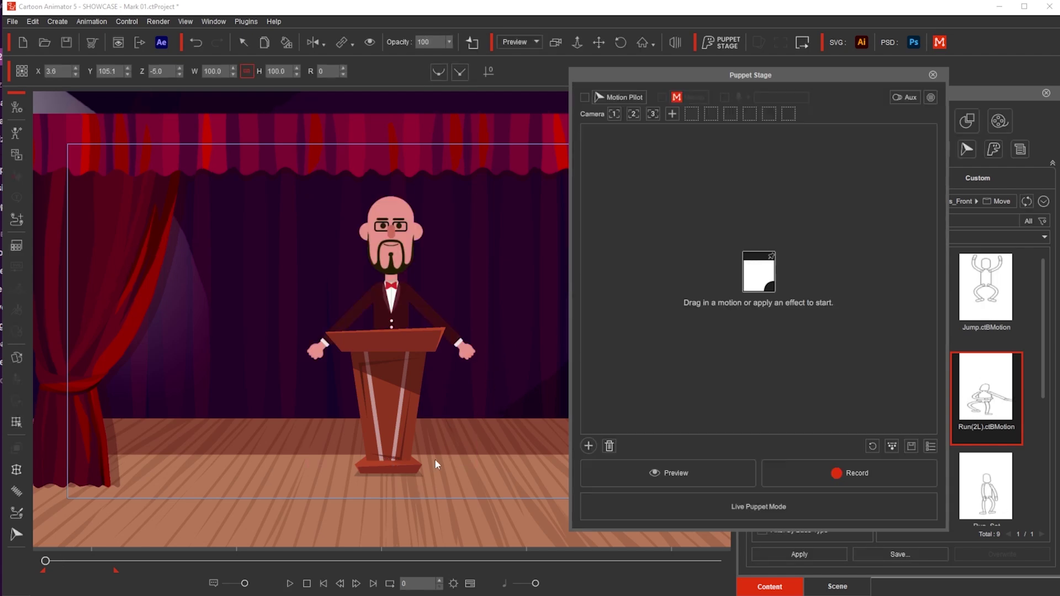
click(933, 75)
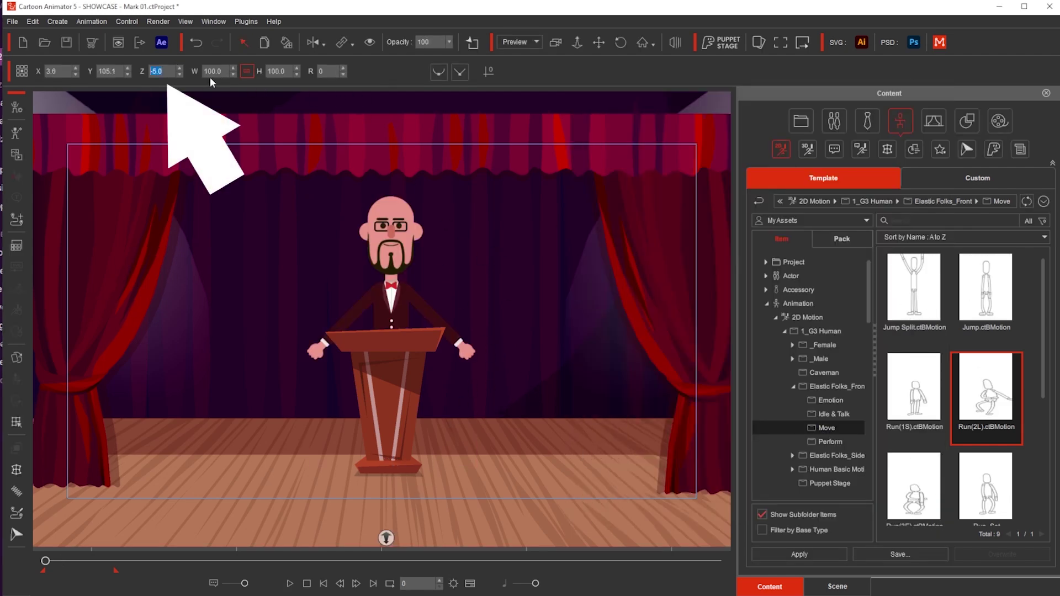
key(BackSpace)
key(BackSpace)
key(BackSpace)
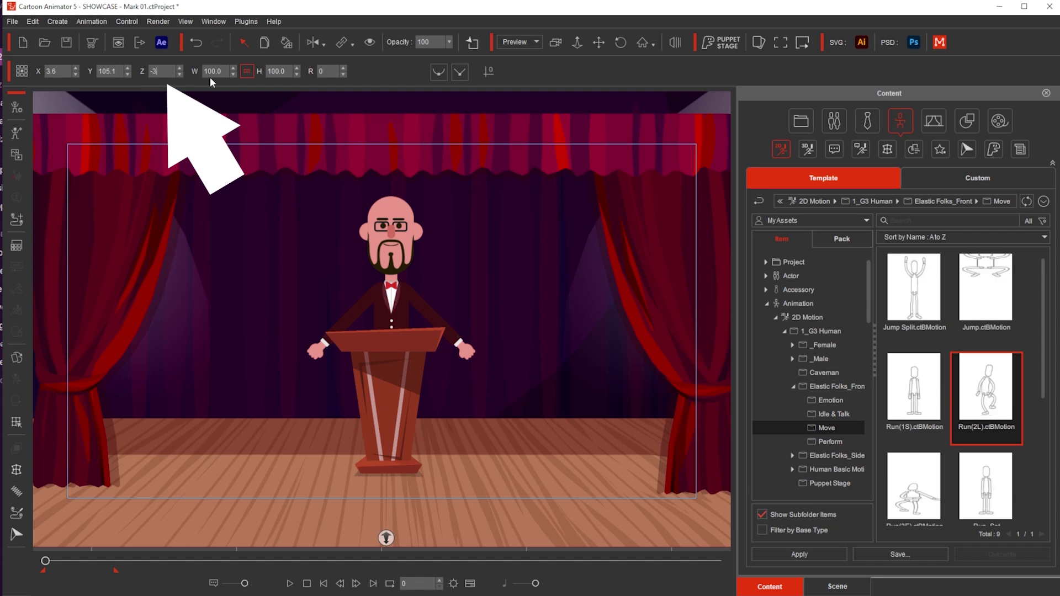
text(300)
key(Return)
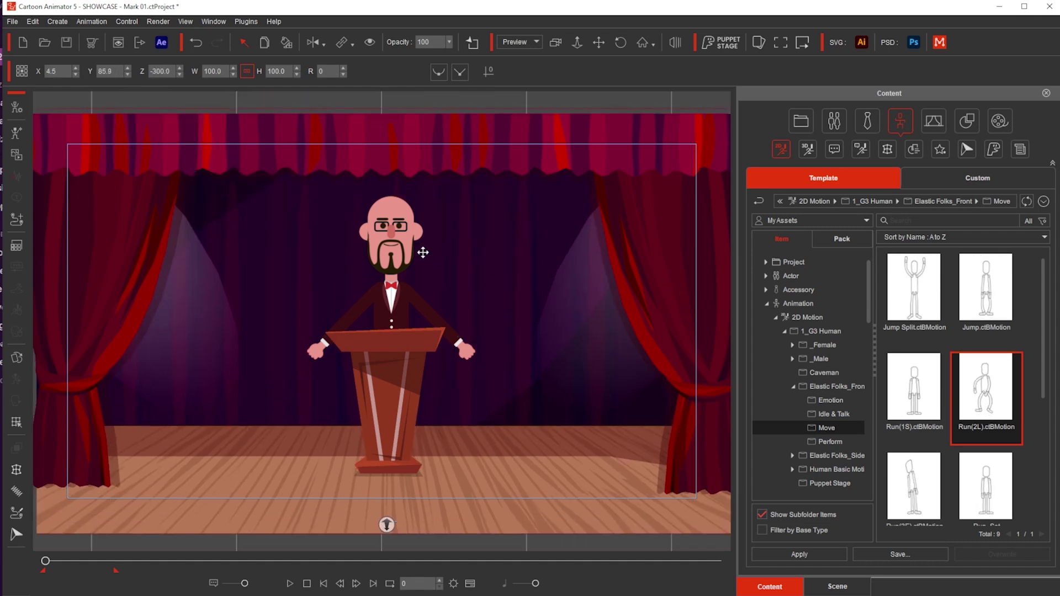
Preview the bearded character in Puppet Stage, triggering the R run motion
click(422, 248)
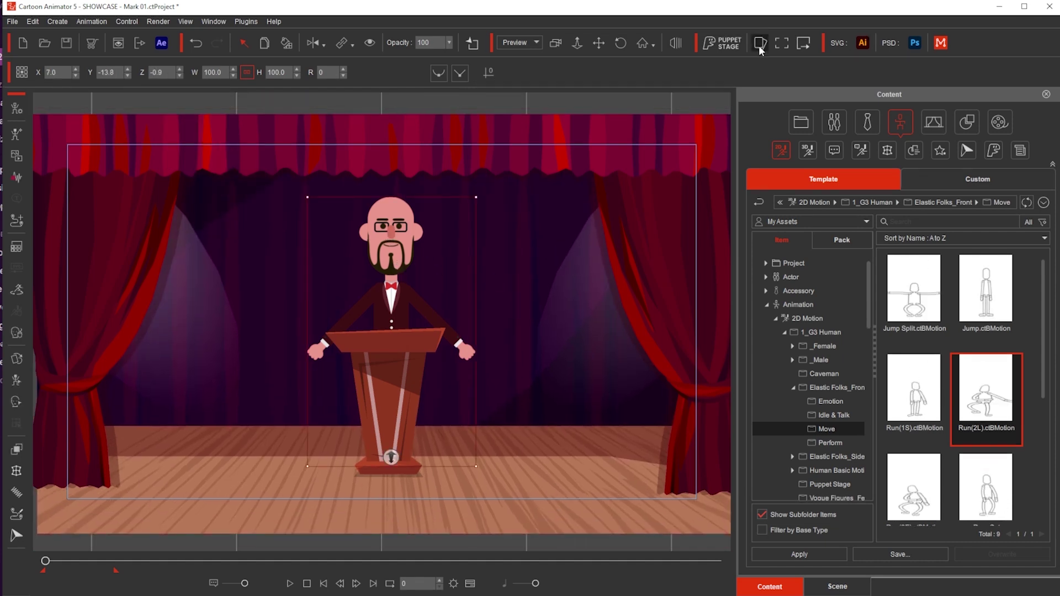
click(721, 42)
click(671, 475)
key(space)
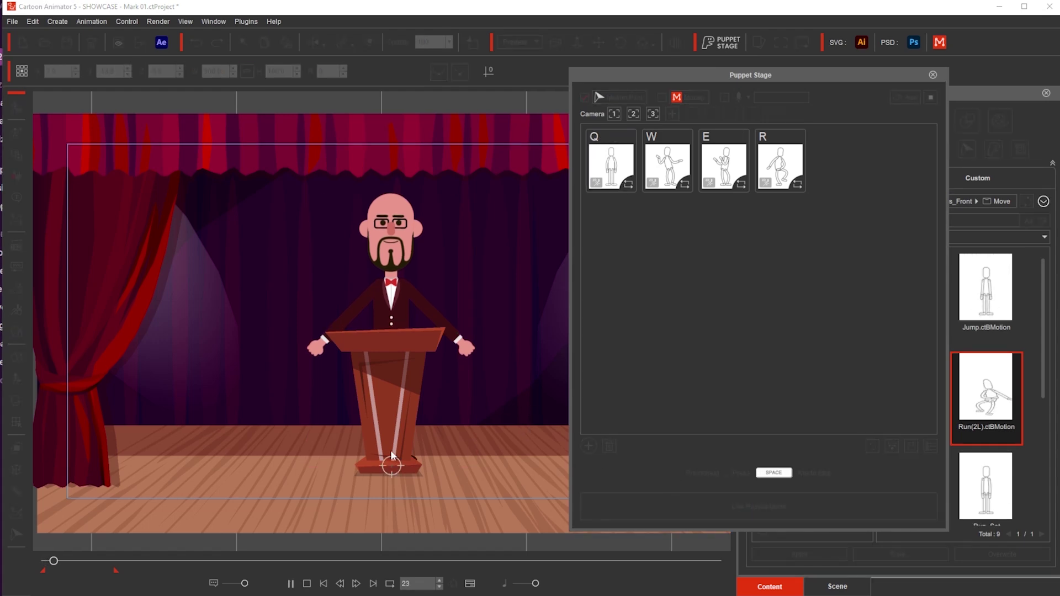
key(r)
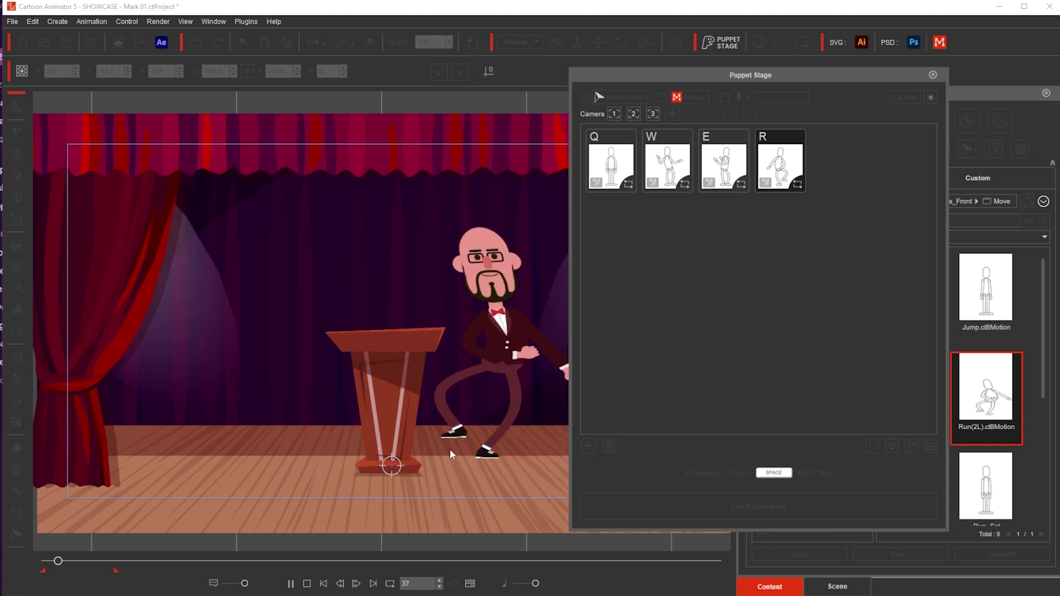
key(space)
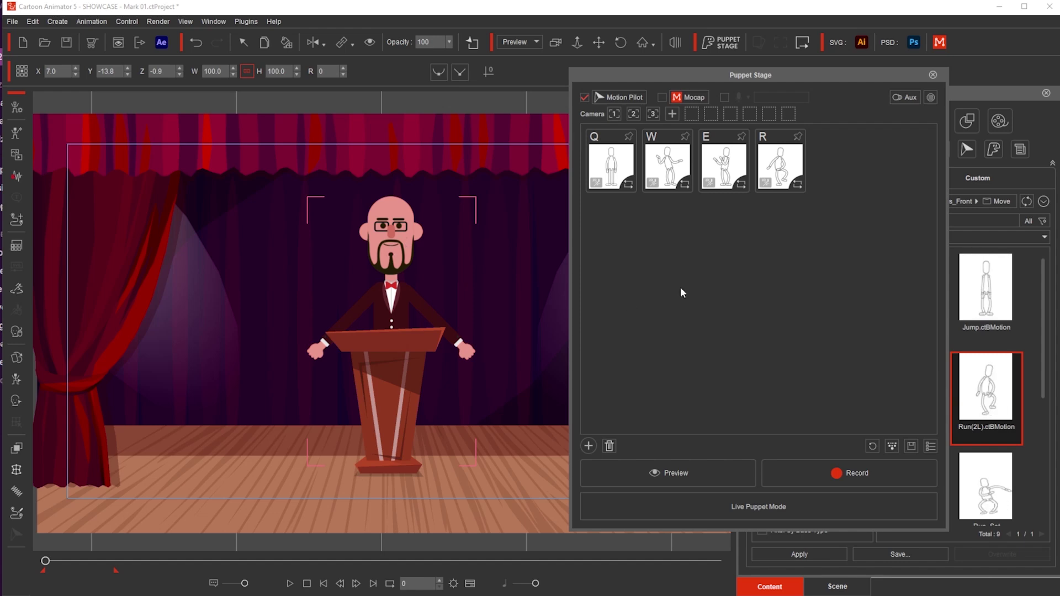
Start a live preview of the hotkeyed puppet performance
key(space)
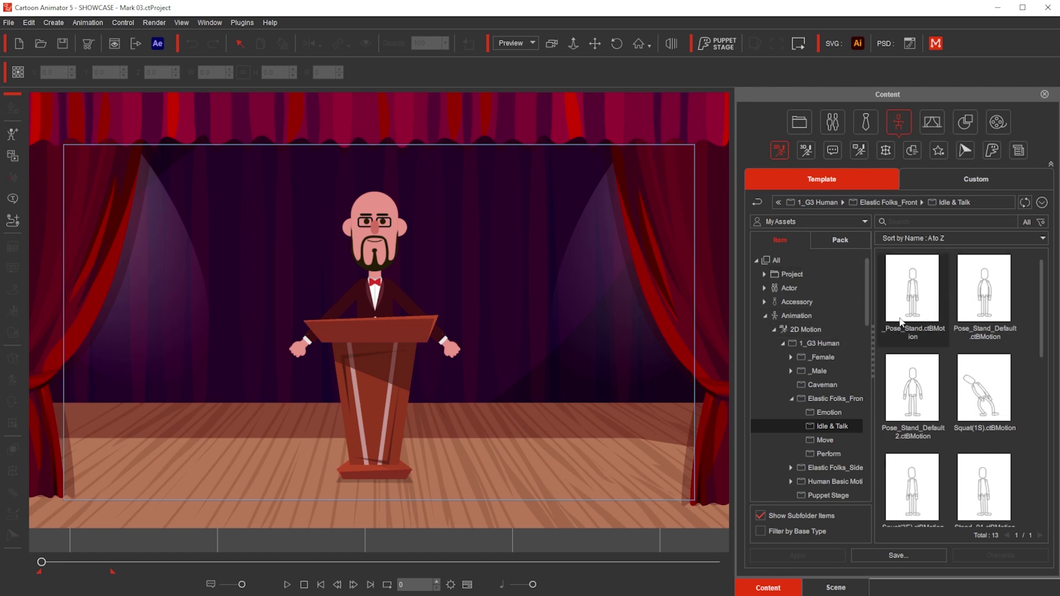
Apply the Stand_01 motion to the selected bearded character
scroll(917, 354, down, 2)
scroll(918, 359, down, 2)
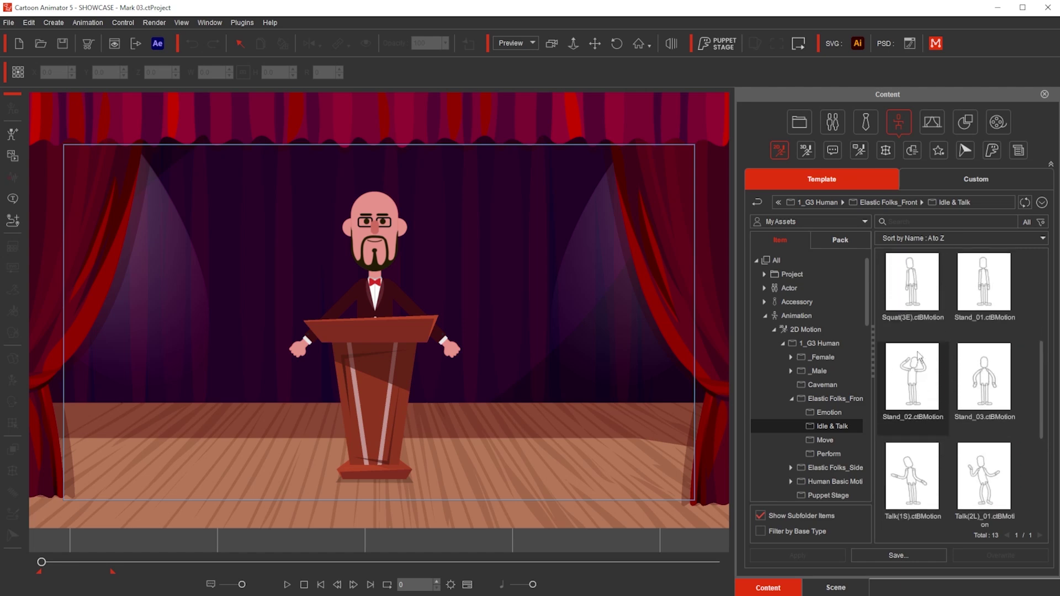
click(973, 332)
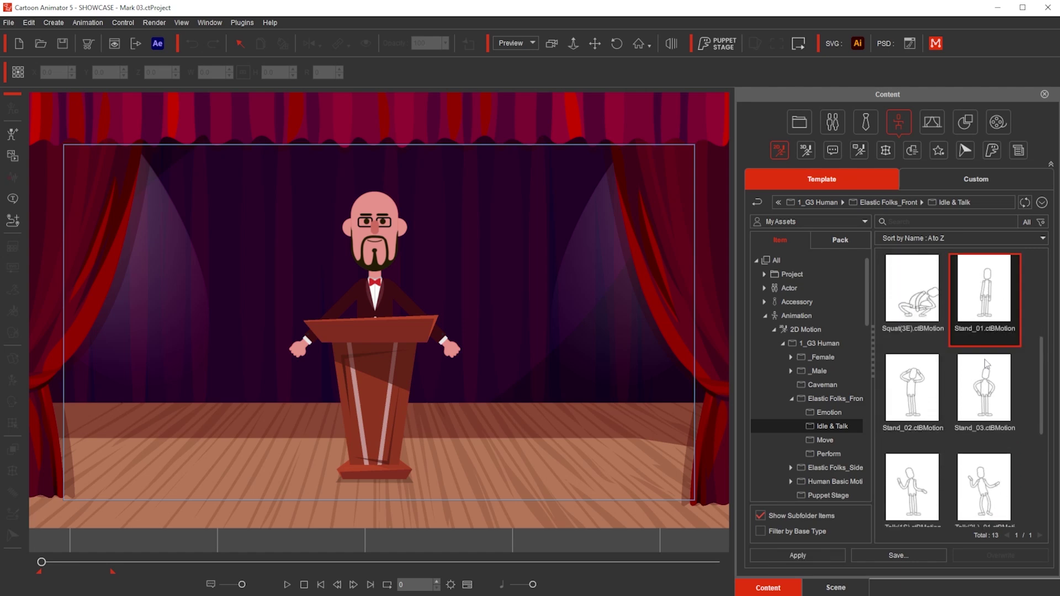
click(965, 394)
click(985, 290)
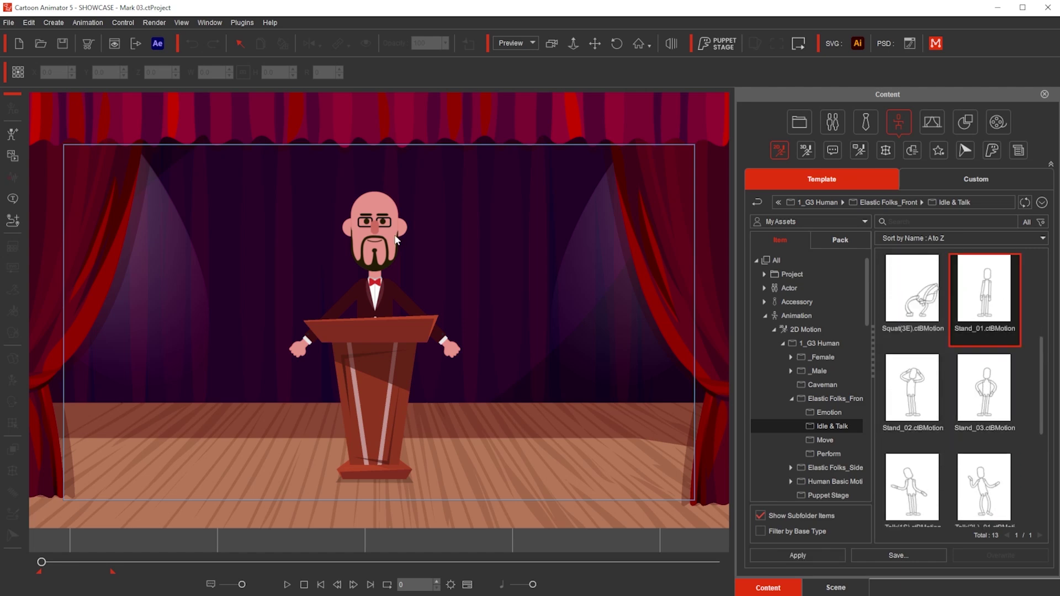
click(441, 245)
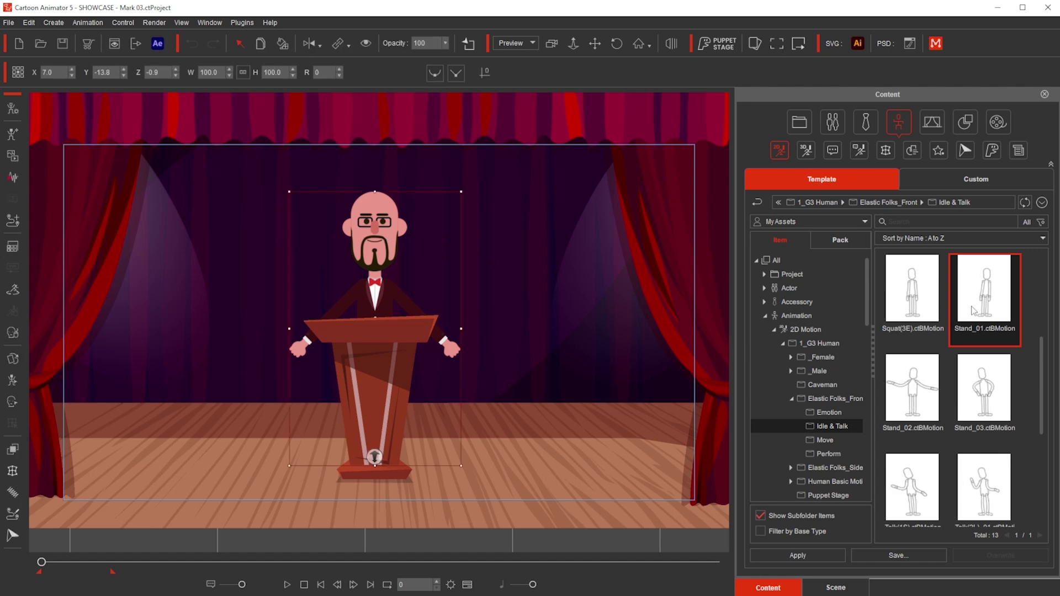
double_click(988, 306)
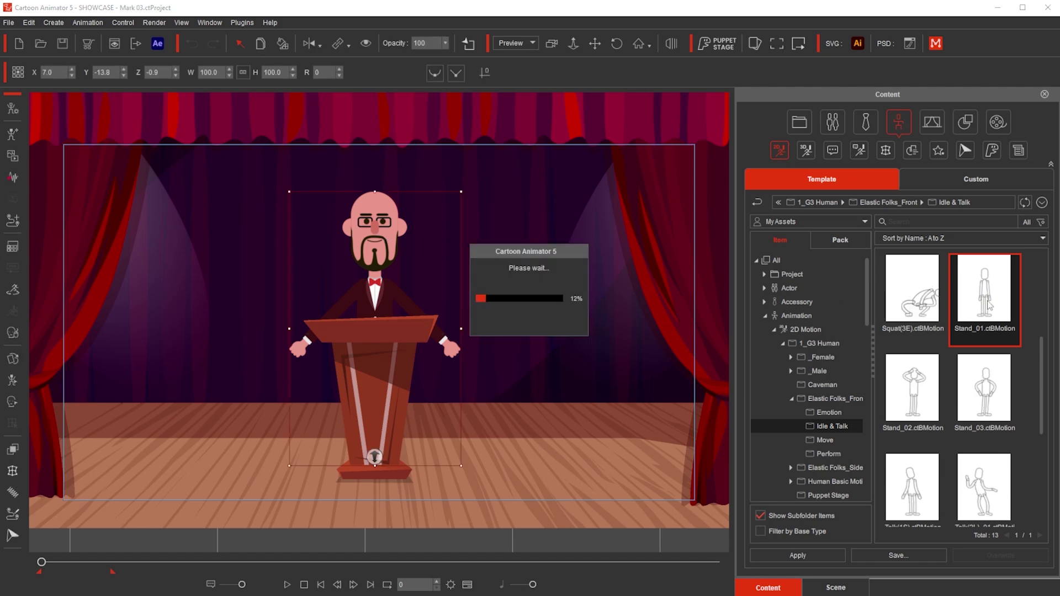
Delete Stand_01's FFD clip on the timeline, keeping the Motion track clip ending at frame 70
click(467, 585)
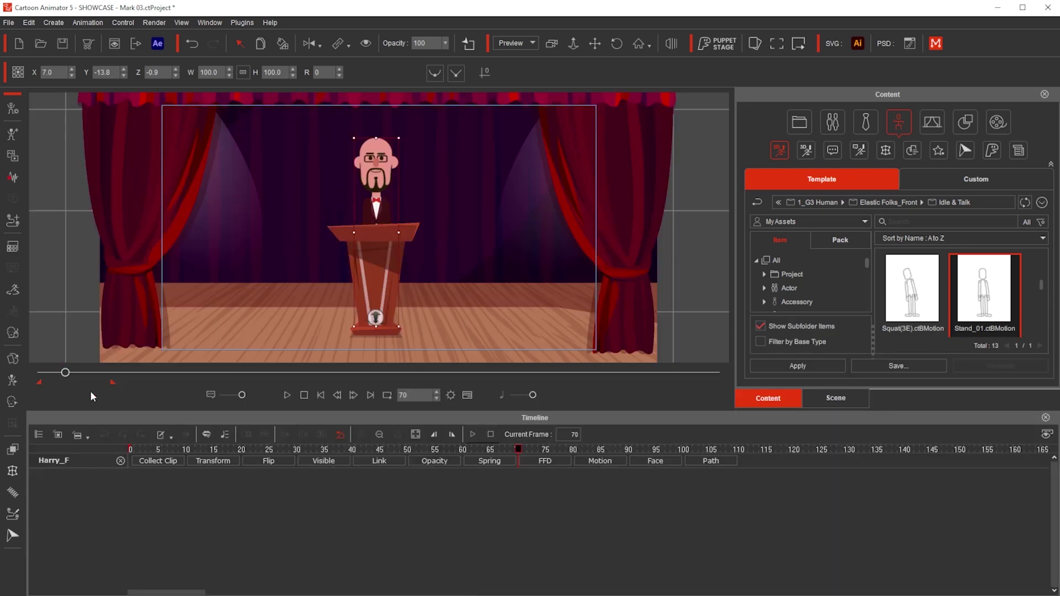
click(58, 435)
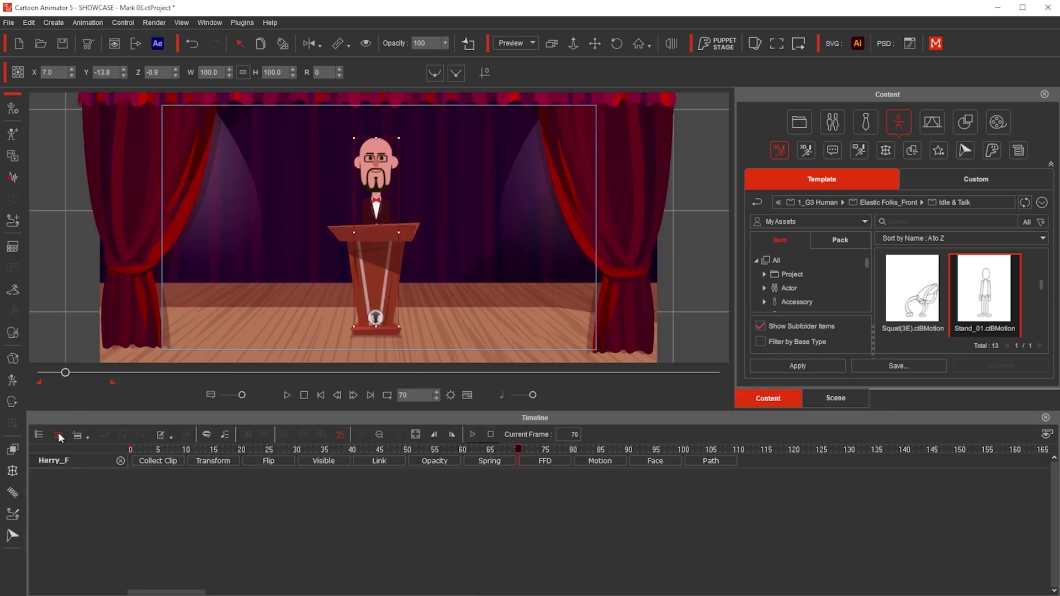
click(595, 461)
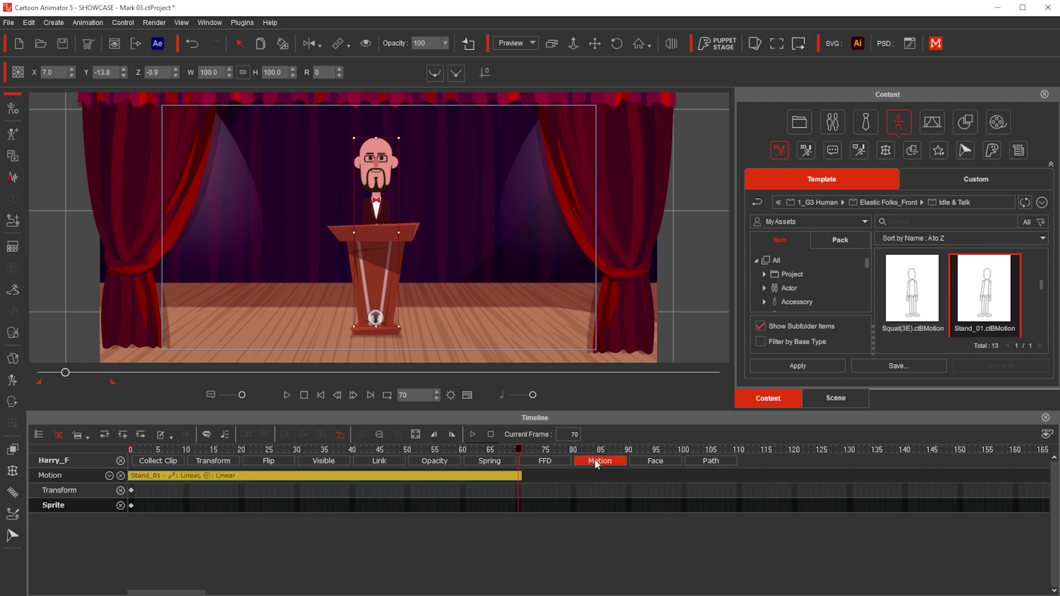
click(546, 462)
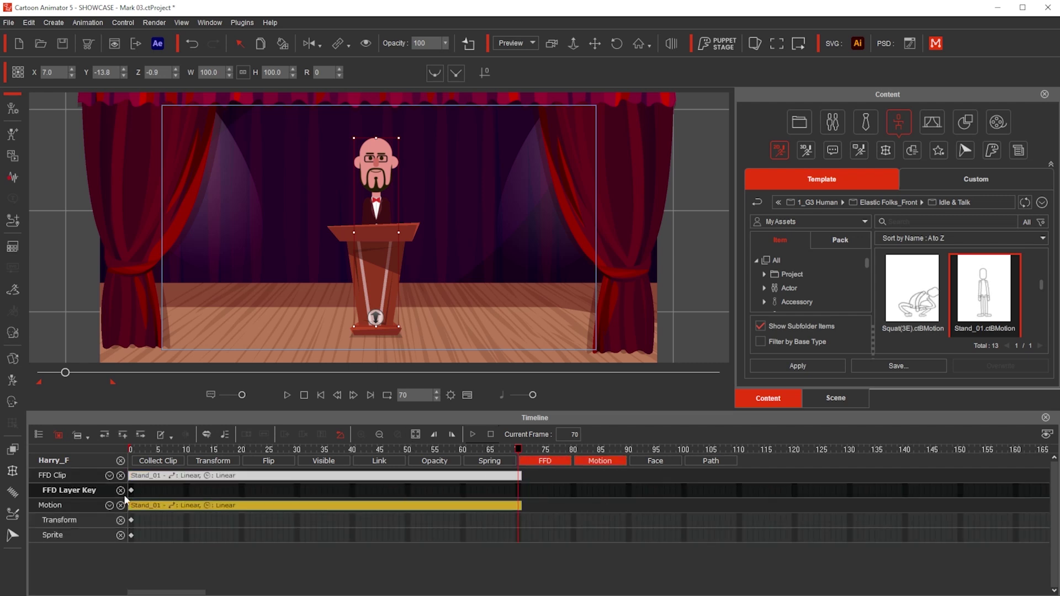
click(501, 472)
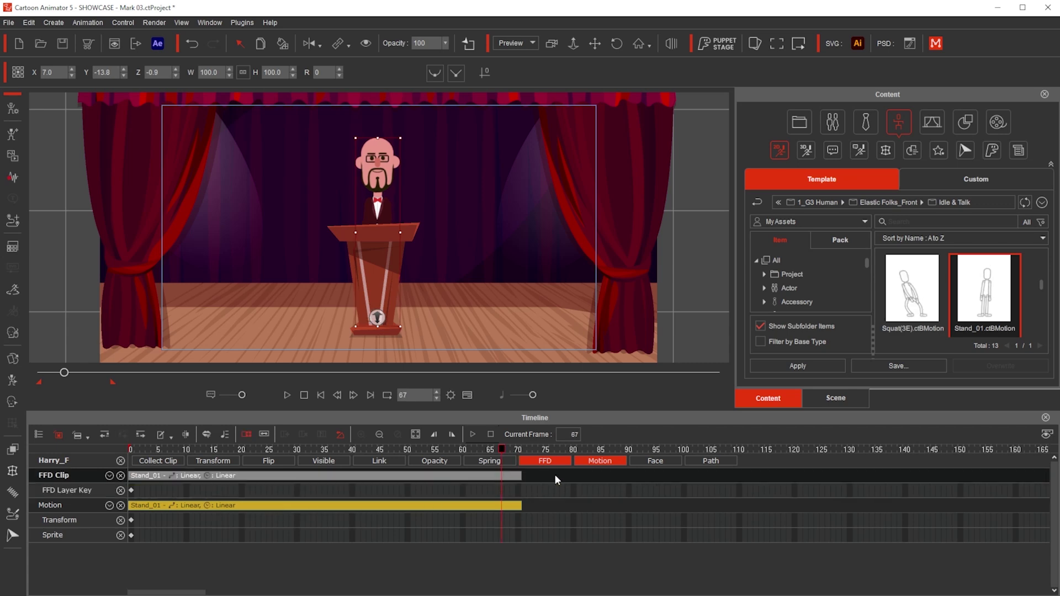
key(Delete)
click(517, 448)
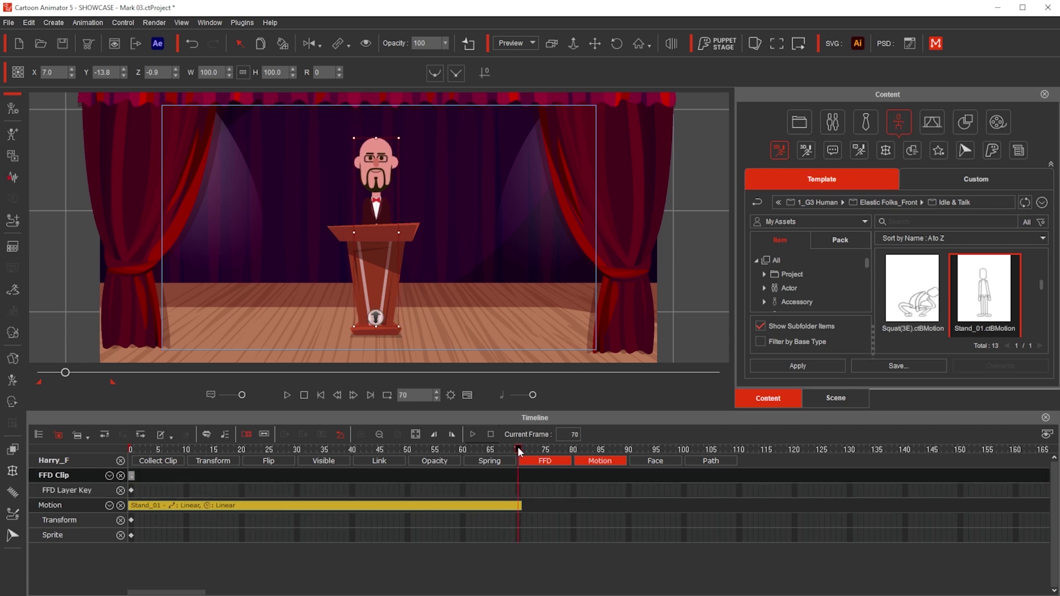
Add Stand_03 at frame 70 and delete its FFD clip
scroll(1000, 293, down, 3)
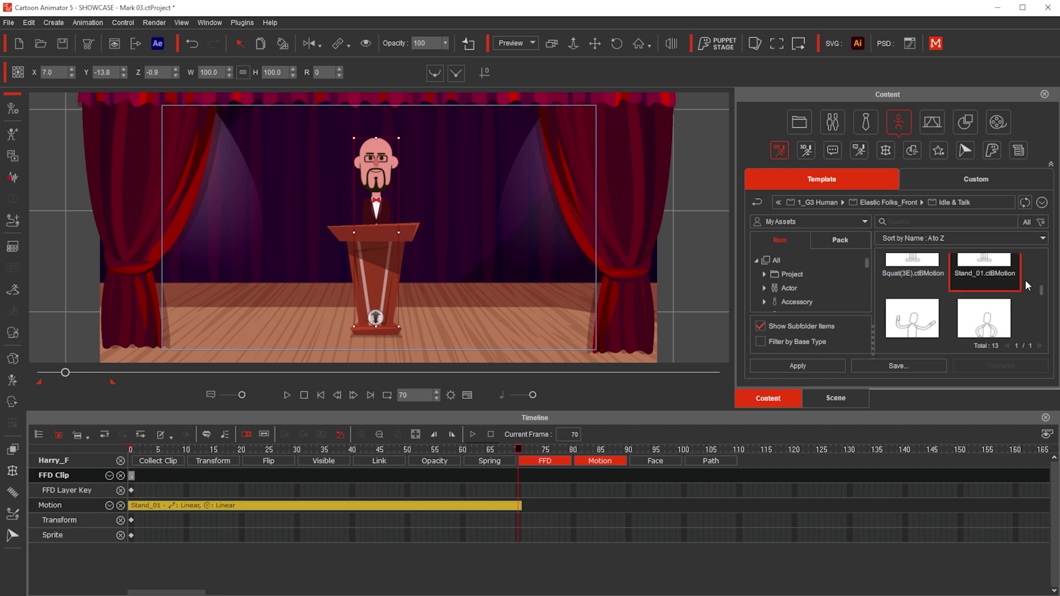
click(989, 297)
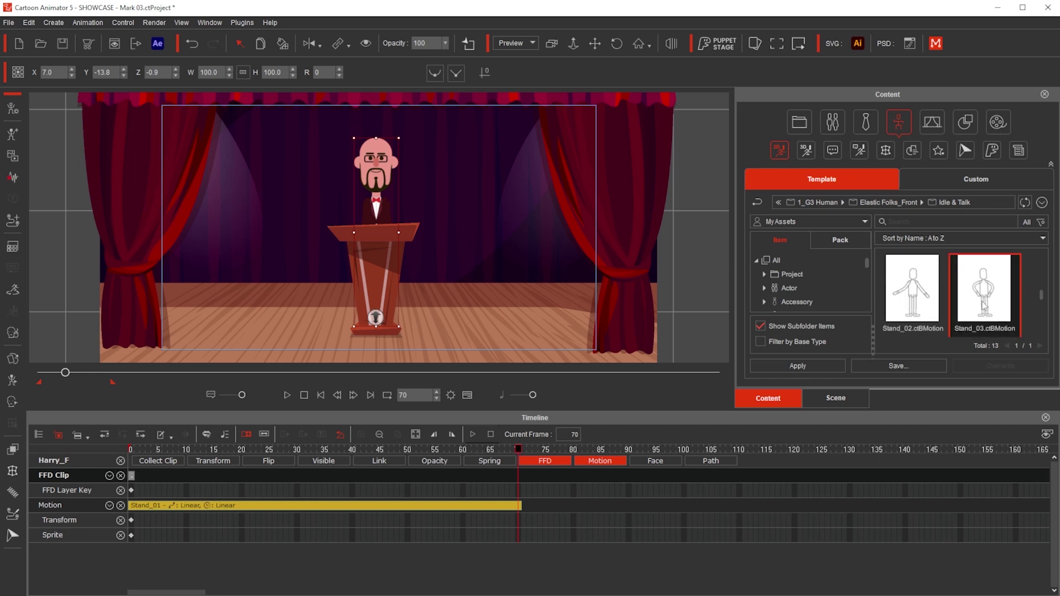
double_click(982, 304)
key(space)
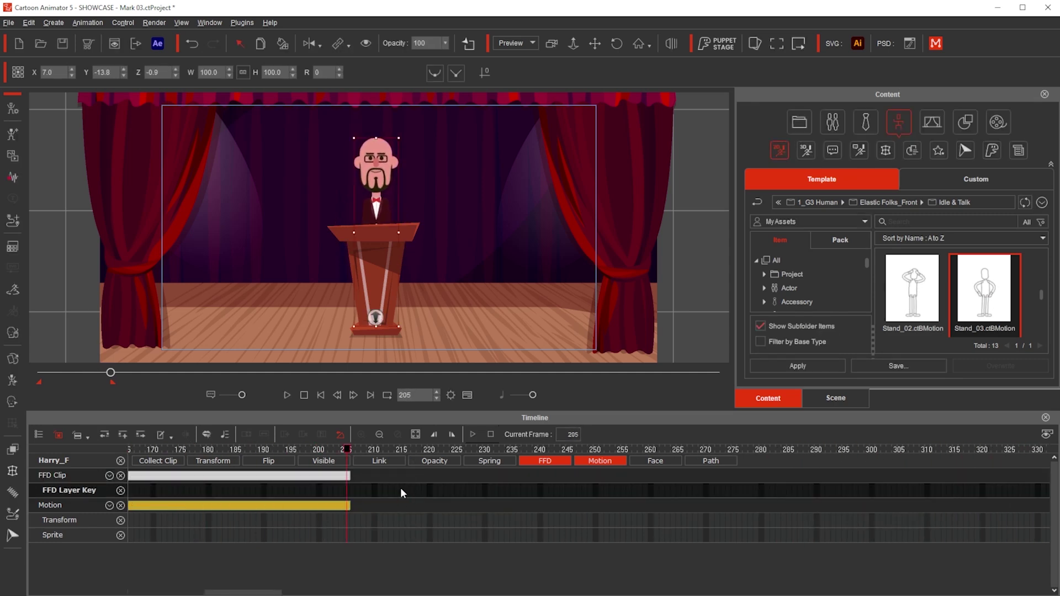
scroll(381, 493, down, 3)
click(324, 475)
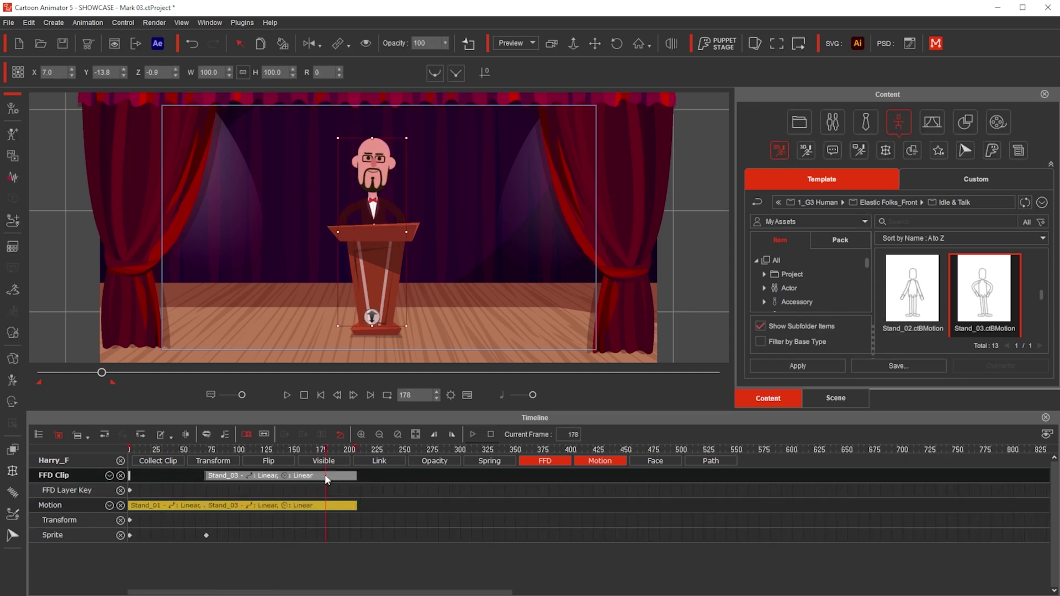
key(Delete)
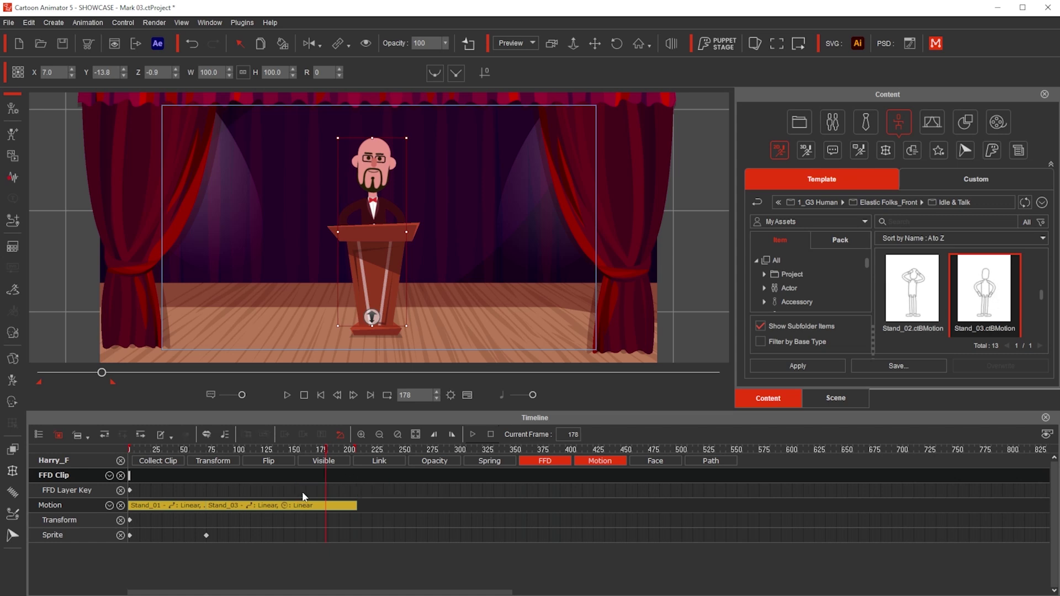
Move the playhead to frame 205 and play back the chained motion
alt+scroll(350, 499, up, 4)
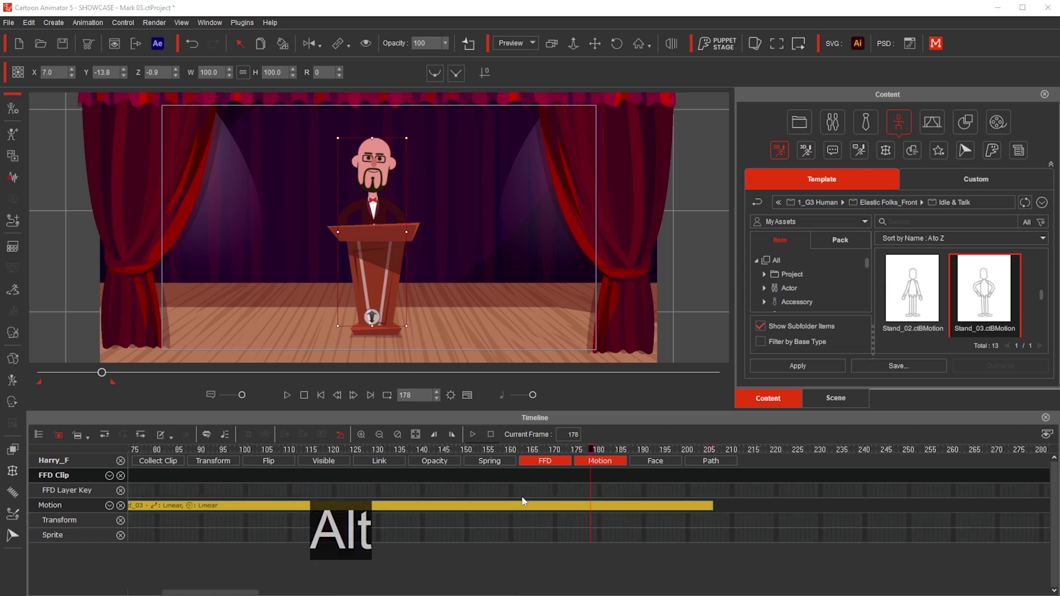
alt+scroll(692, 498, up, 1)
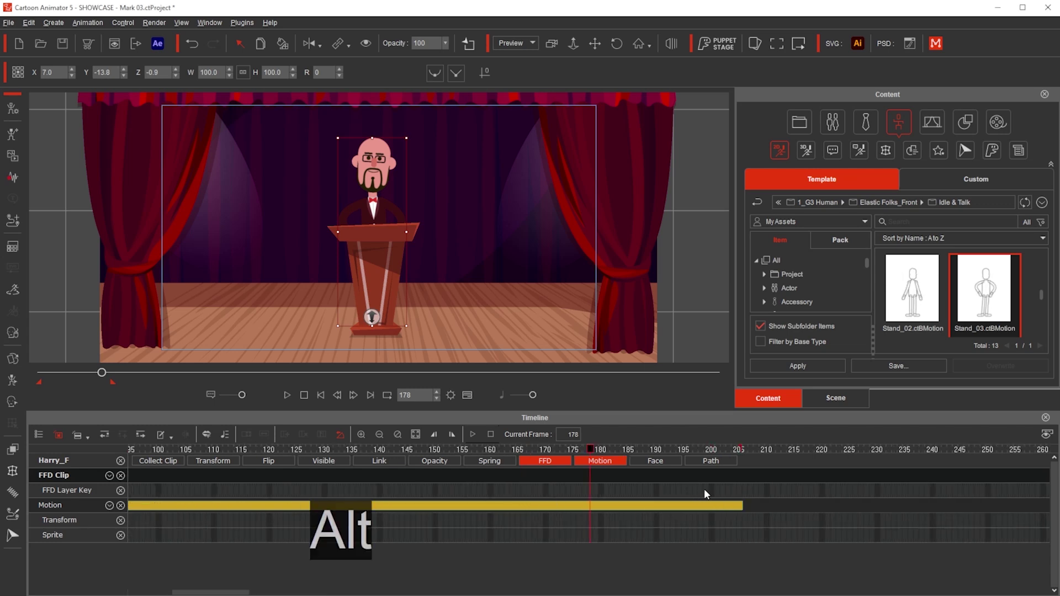
mouse_move(704, 488)
mouse_down()
mouse_move(450, 485)
mouse_move(741, 486)
mouse_move(690, 485)
mouse_up()
click(700, 489)
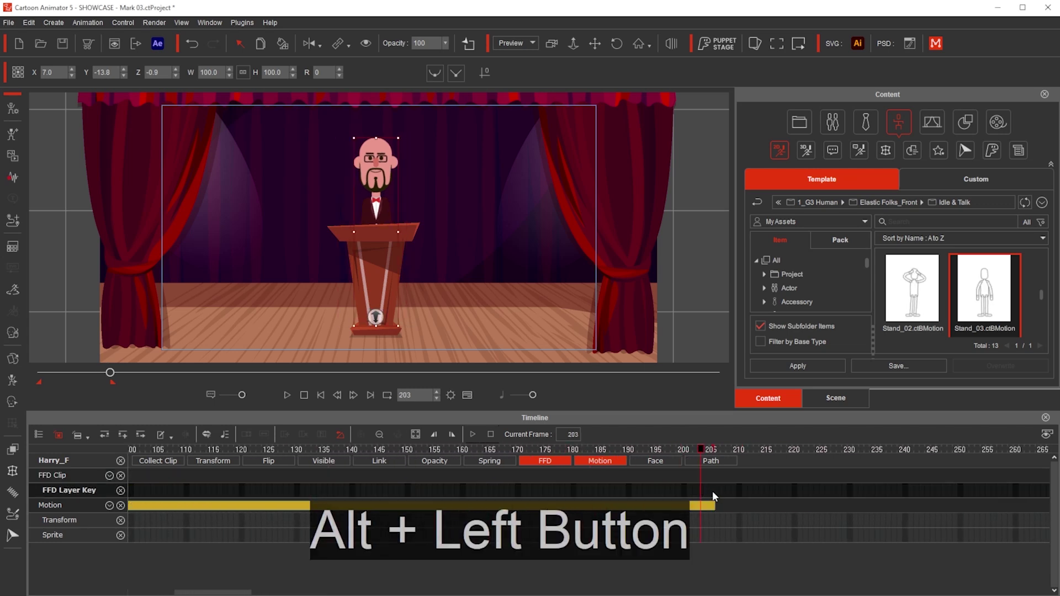
click(712, 492)
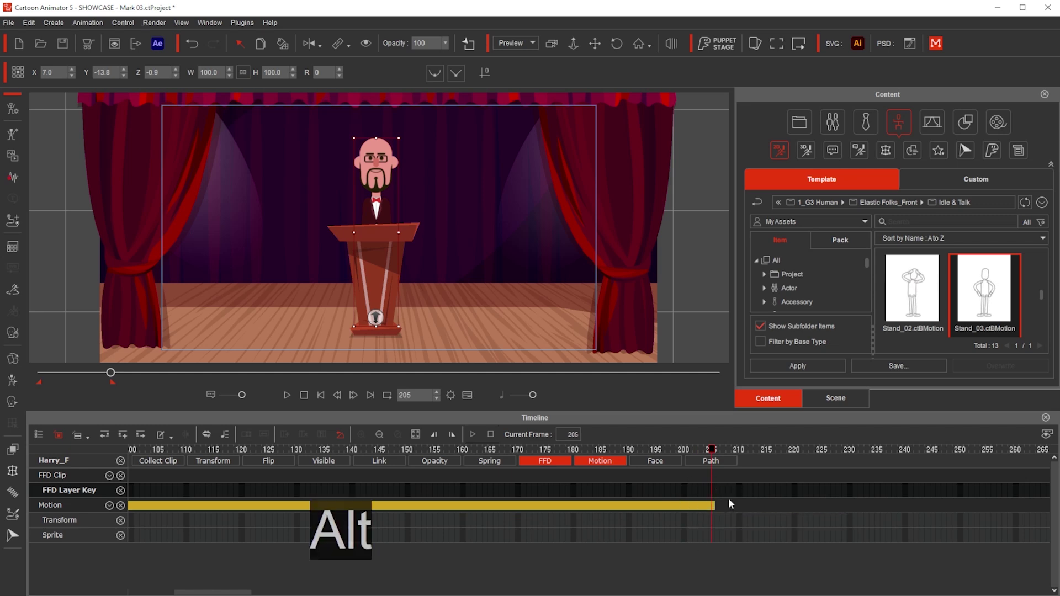
scroll(714, 489, down, 10)
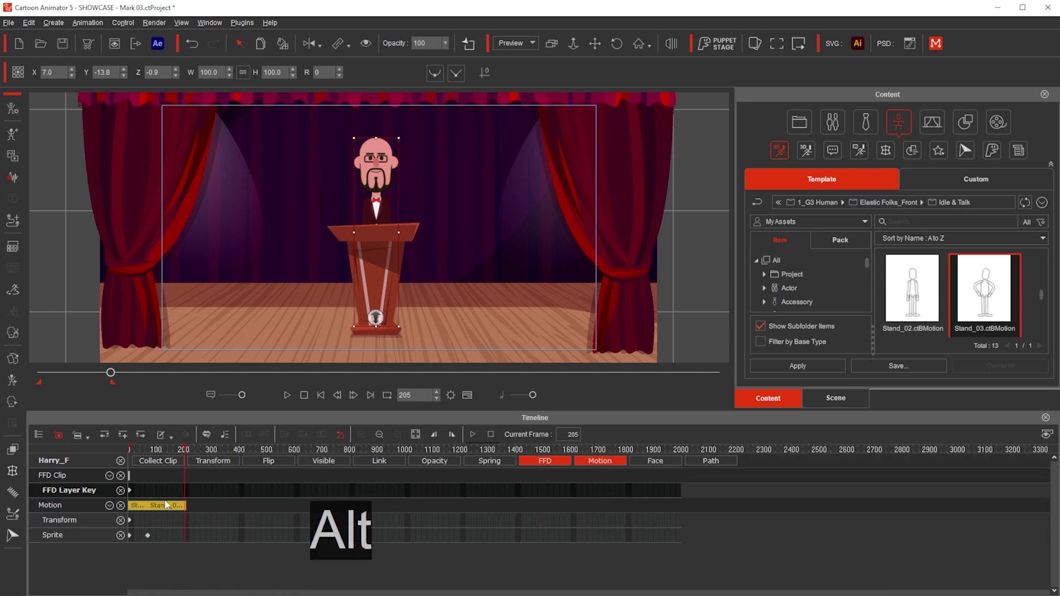
scroll(165, 505, up, 5)
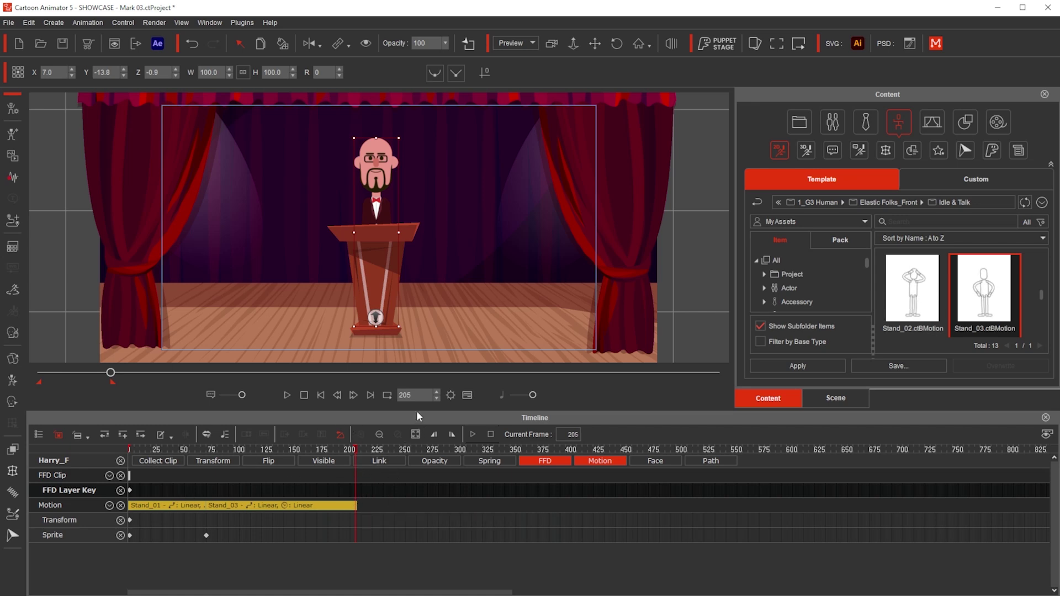
key(space)
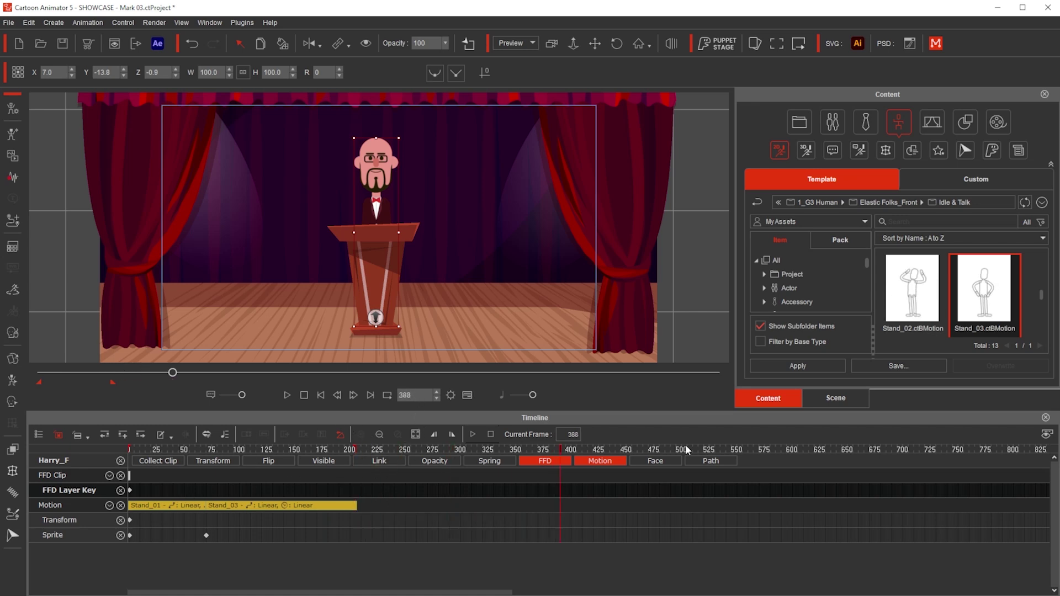
key(space)
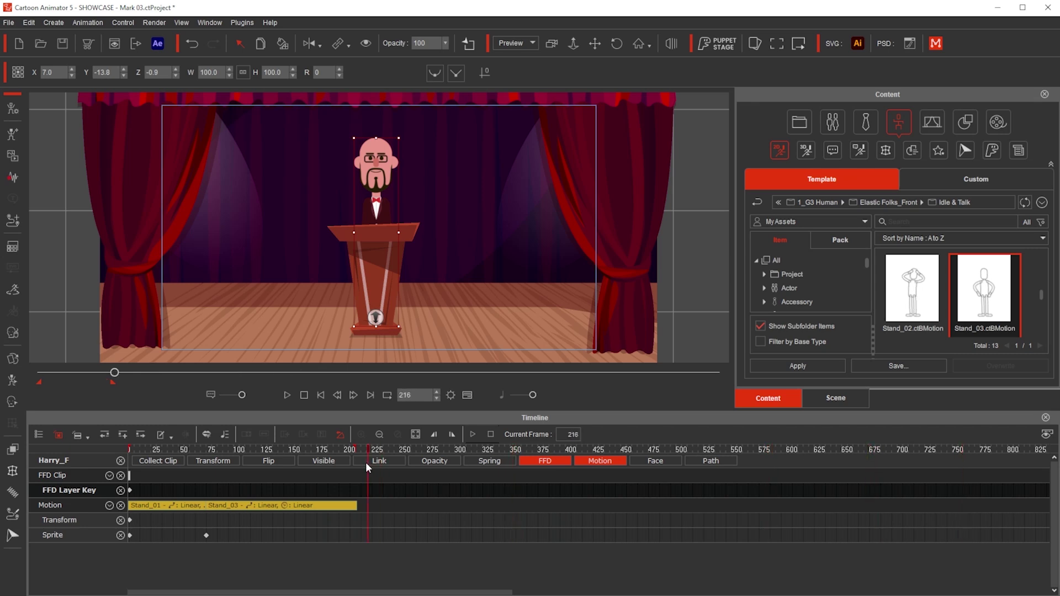
Stretch the motion clip so it ends at frame 205
key(alt)
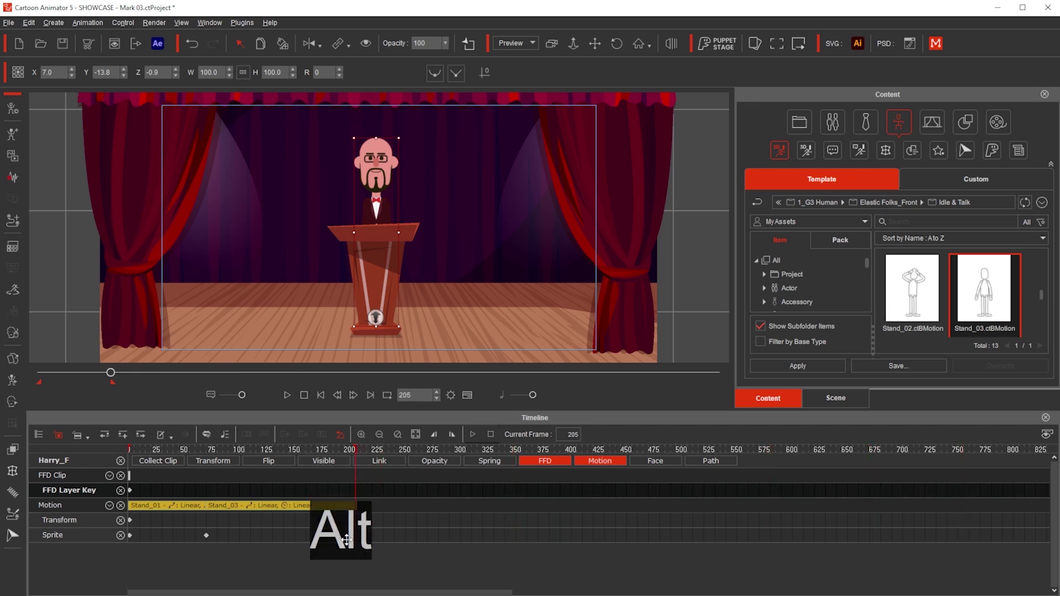
drag(311, 505, 355, 506)
scroll(351, 499, up, 3)
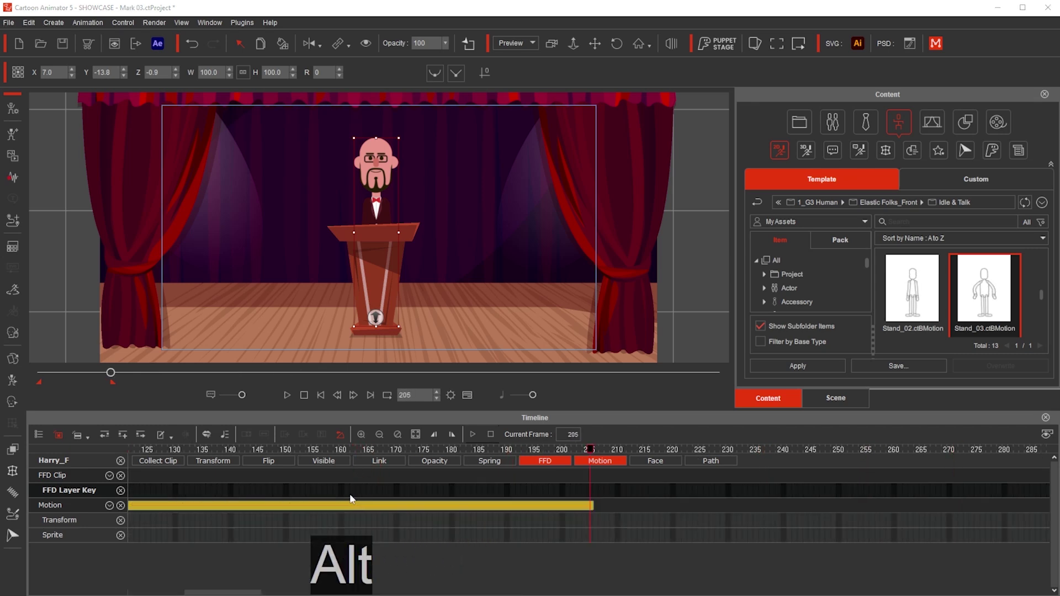
click(595, 448)
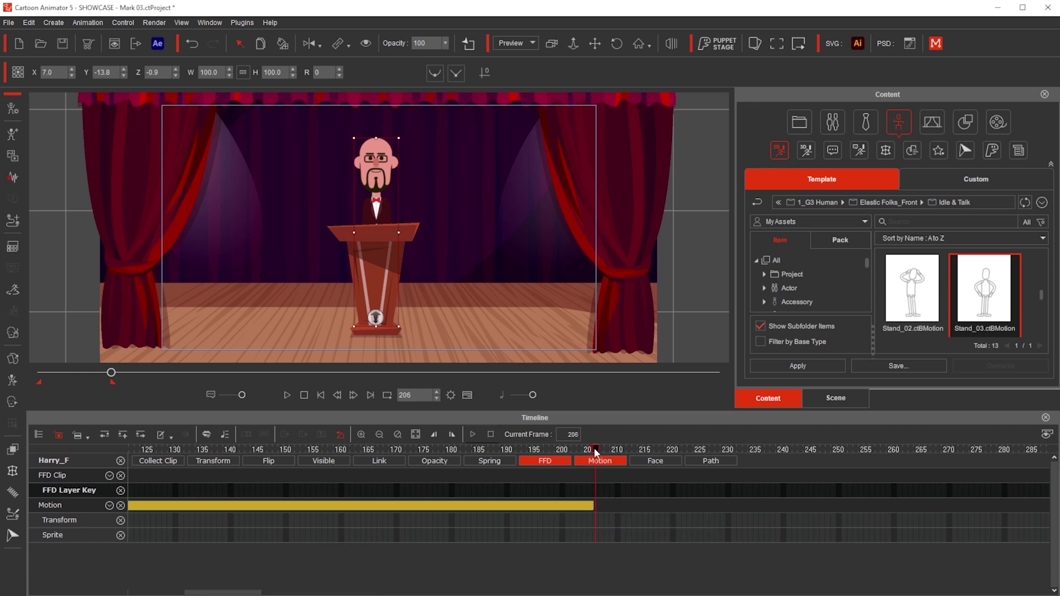
click(591, 448)
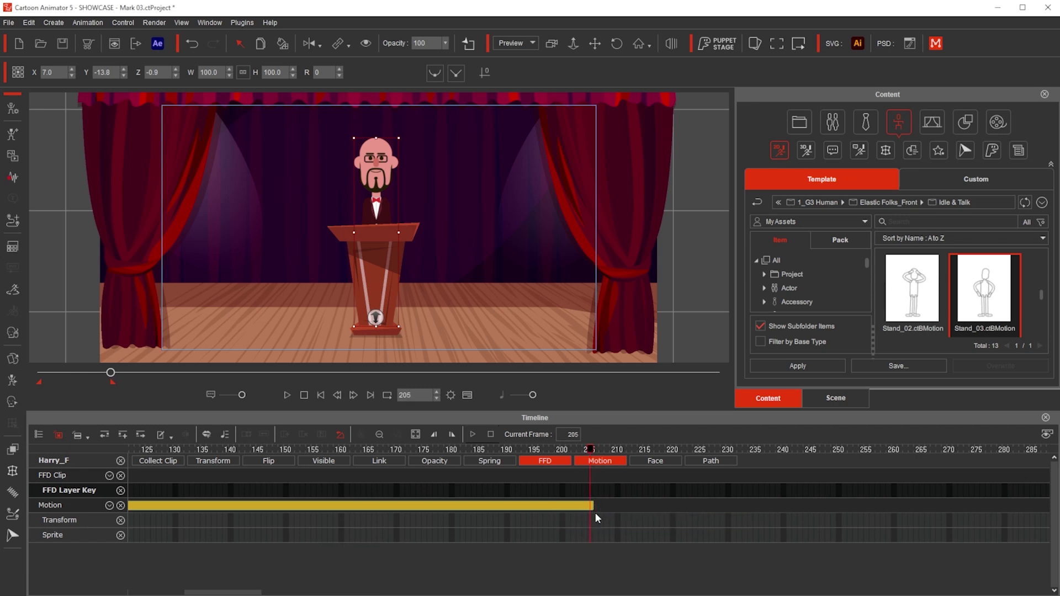
scroll(592, 512, down, 5)
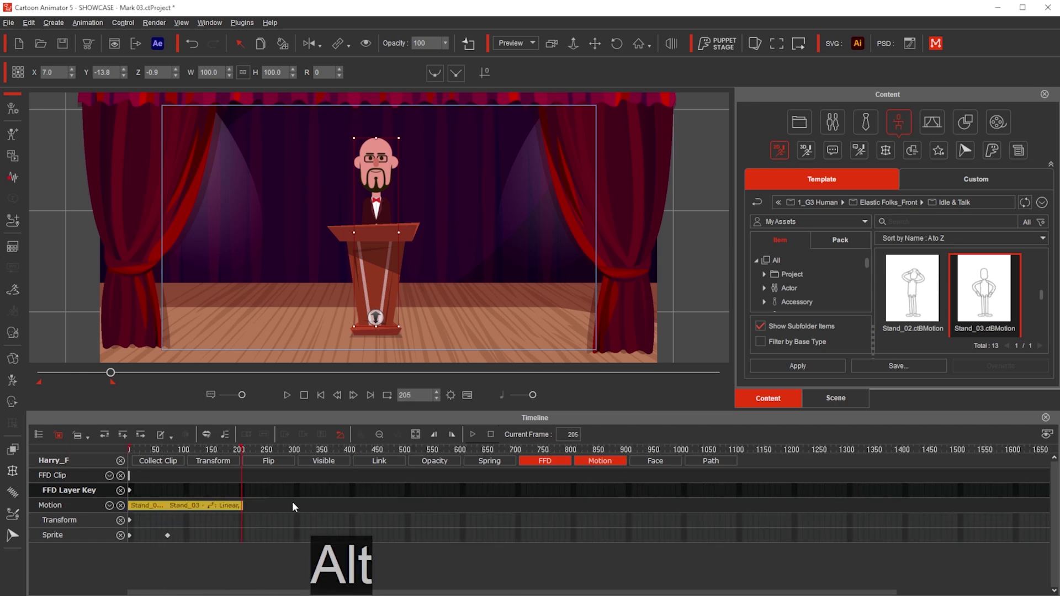
scroll(292, 506, up, 2)
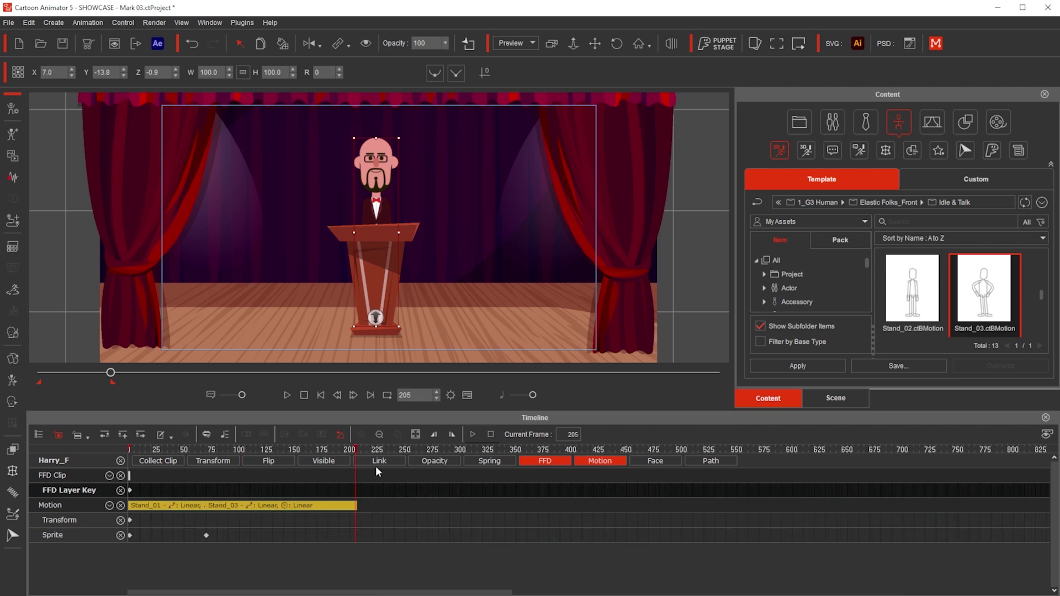
Set the project end frame to 205 and switch Content to the Custom library
click(452, 435)
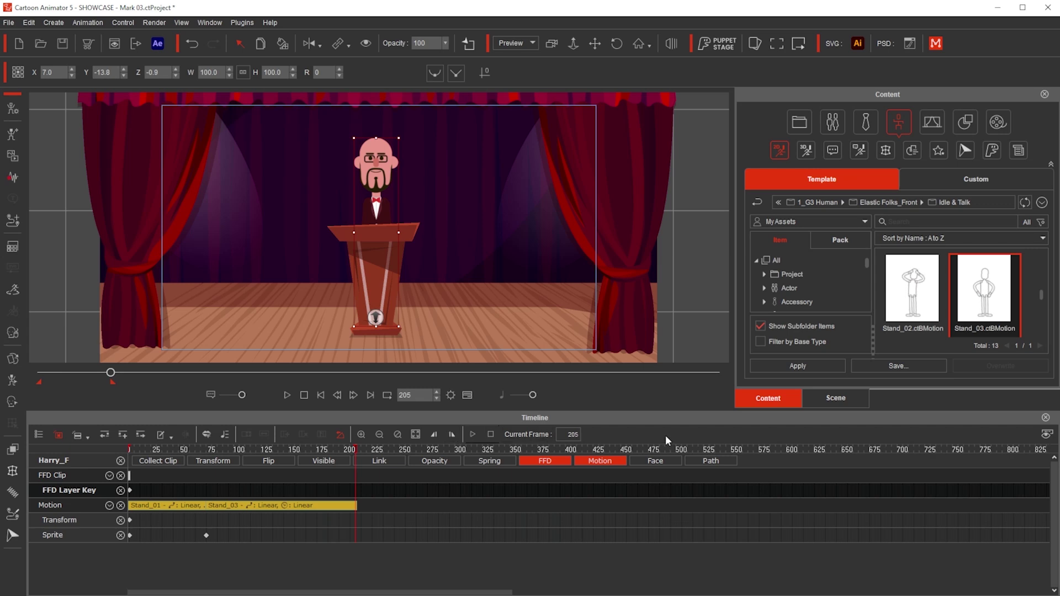
click(973, 181)
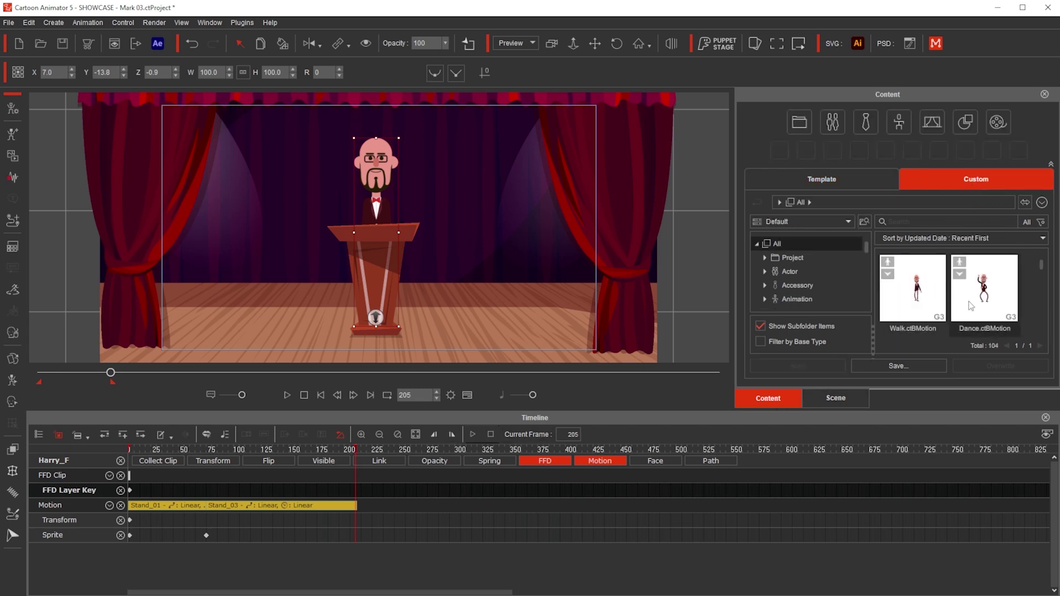
scroll(961, 311, down, 1)
scroll(961, 311, down, 3)
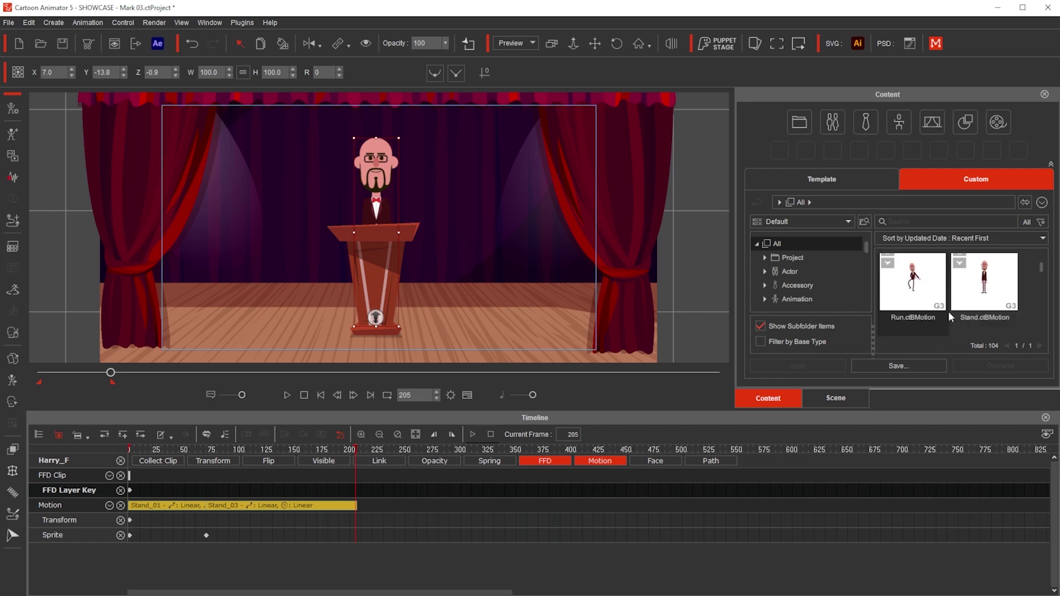
Save the motion into the custom Animation folder as 'Stand - rec'
click(904, 366)
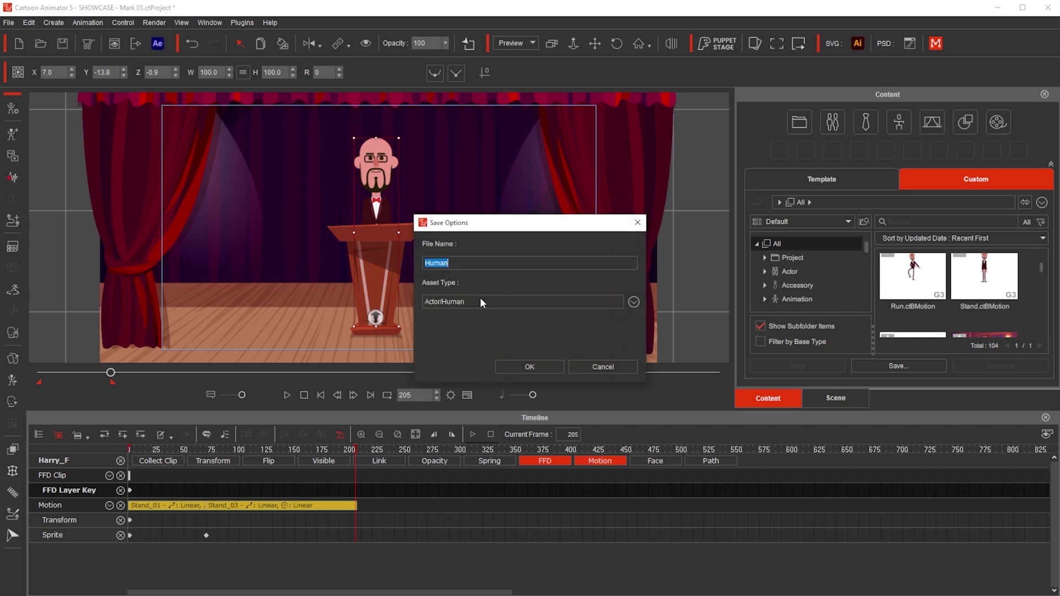
click(603, 367)
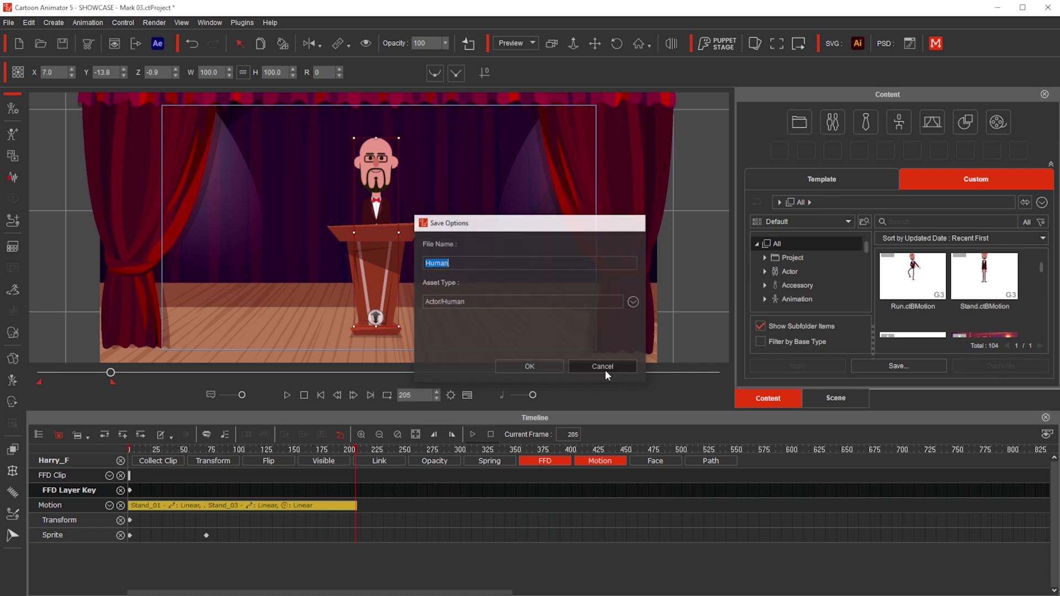
click(795, 299)
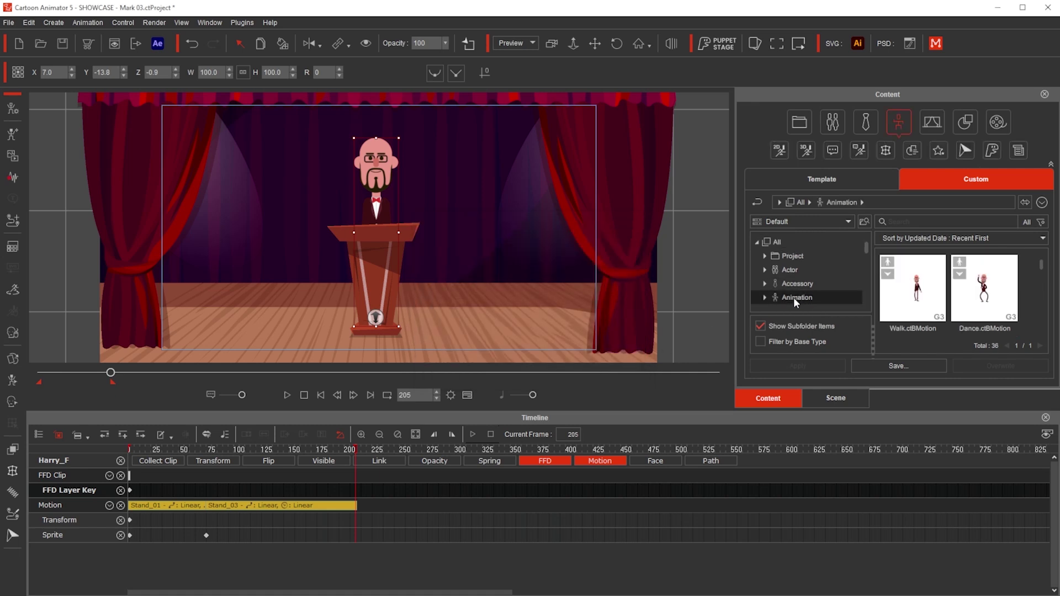
click(896, 366)
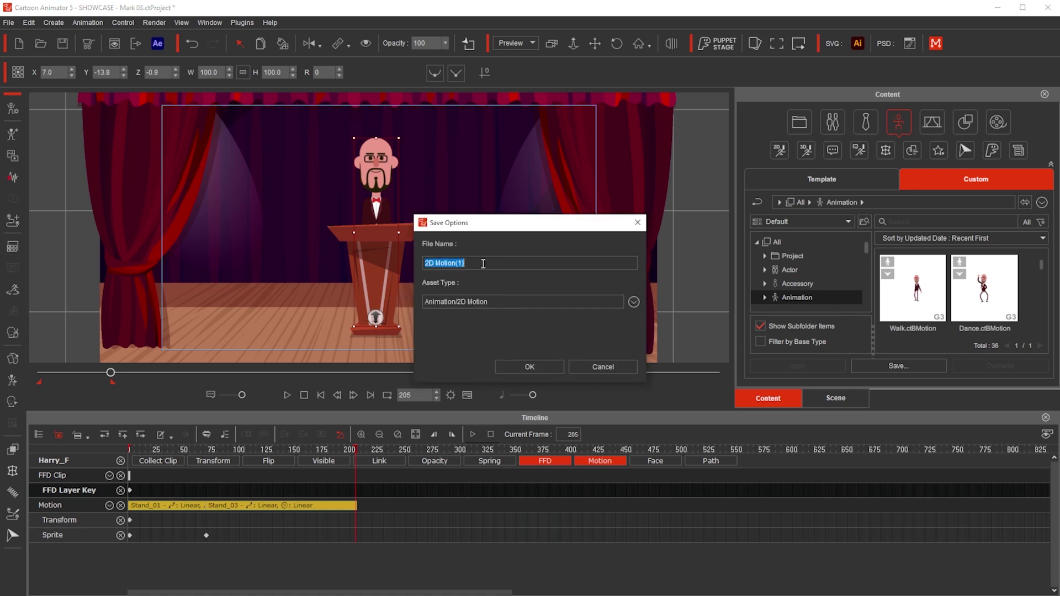
text(Stand -)
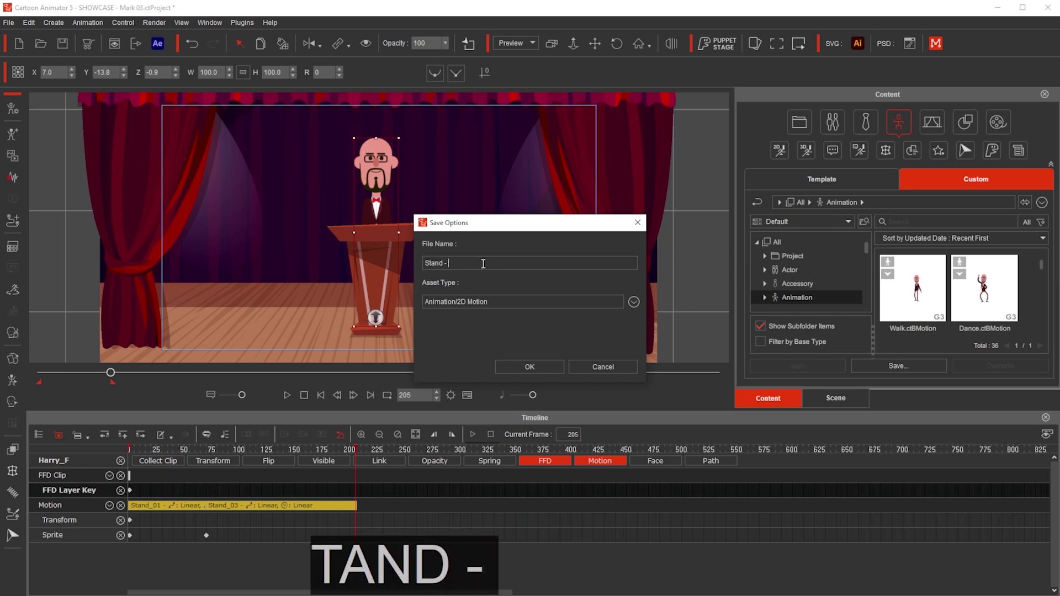
text( rec)
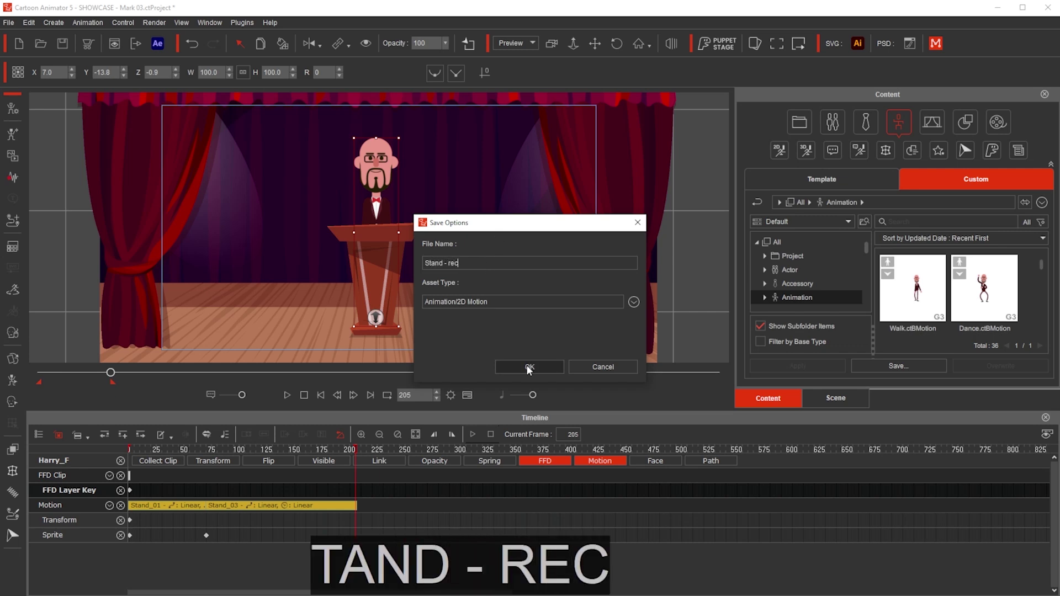
click(529, 367)
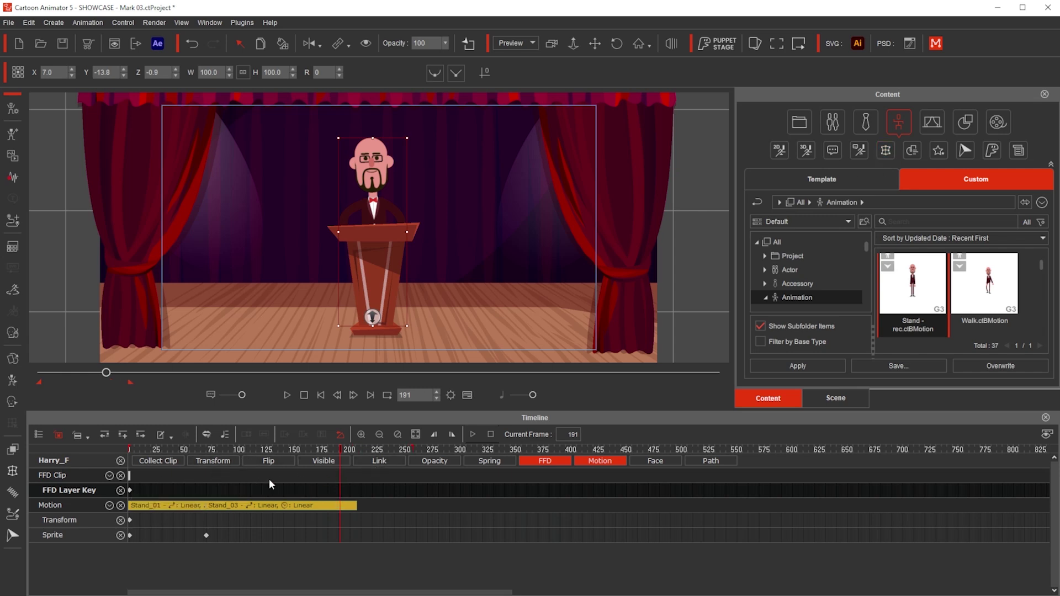
Go to frame 205 and delete the character's motion clip
drag(344, 448, 354, 449)
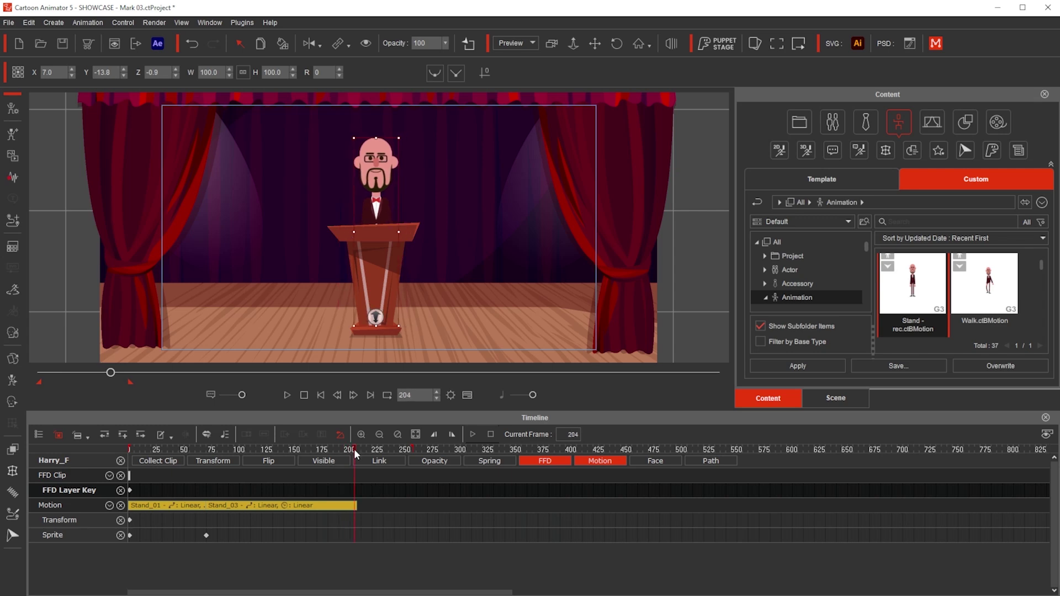
scroll(485, 505, up, 5)
click(610, 409)
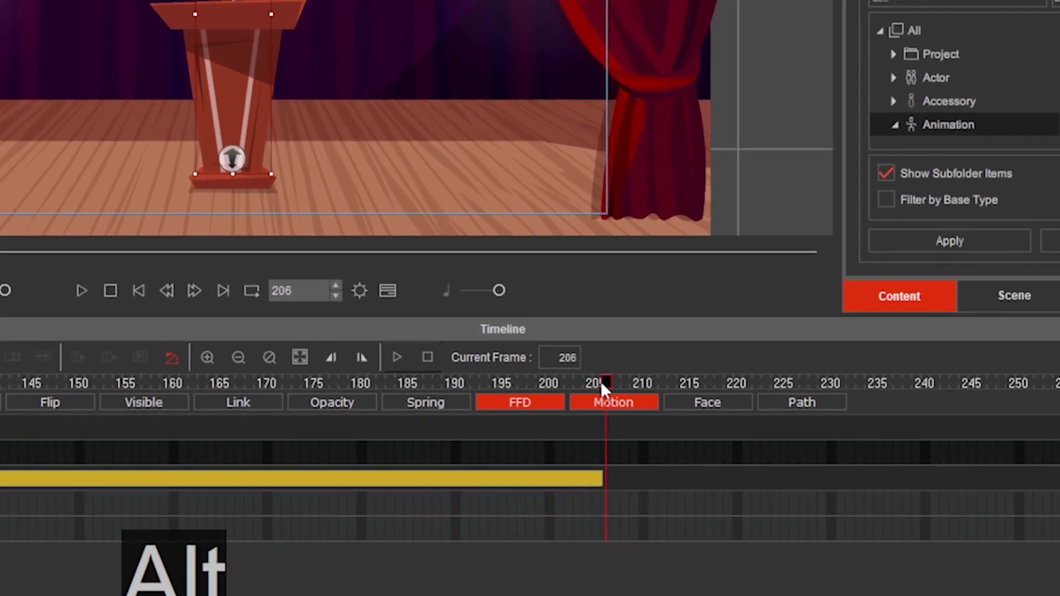
click(599, 383)
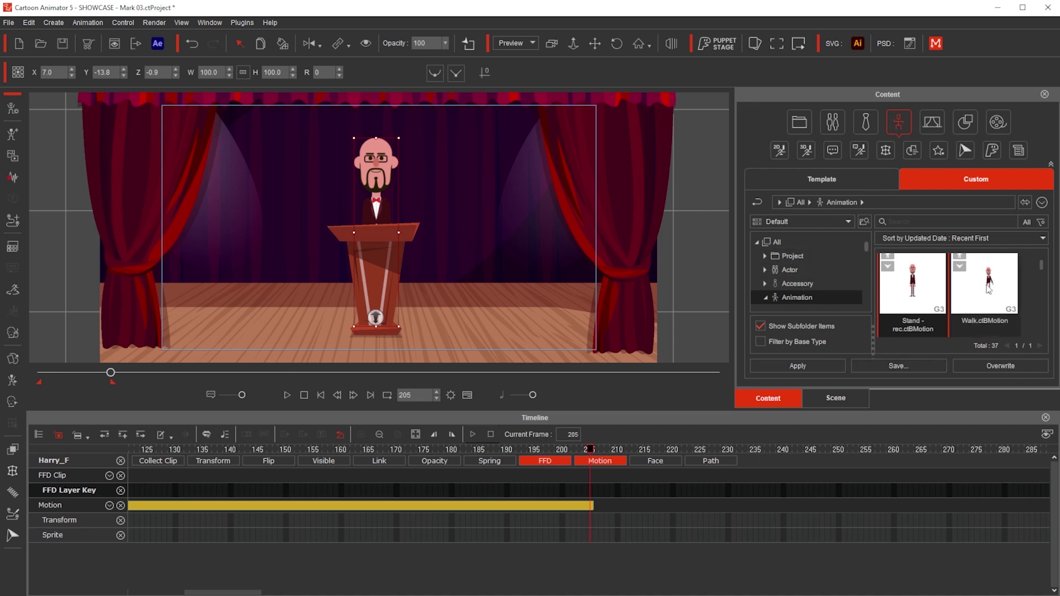
scroll(988, 288, down, 1)
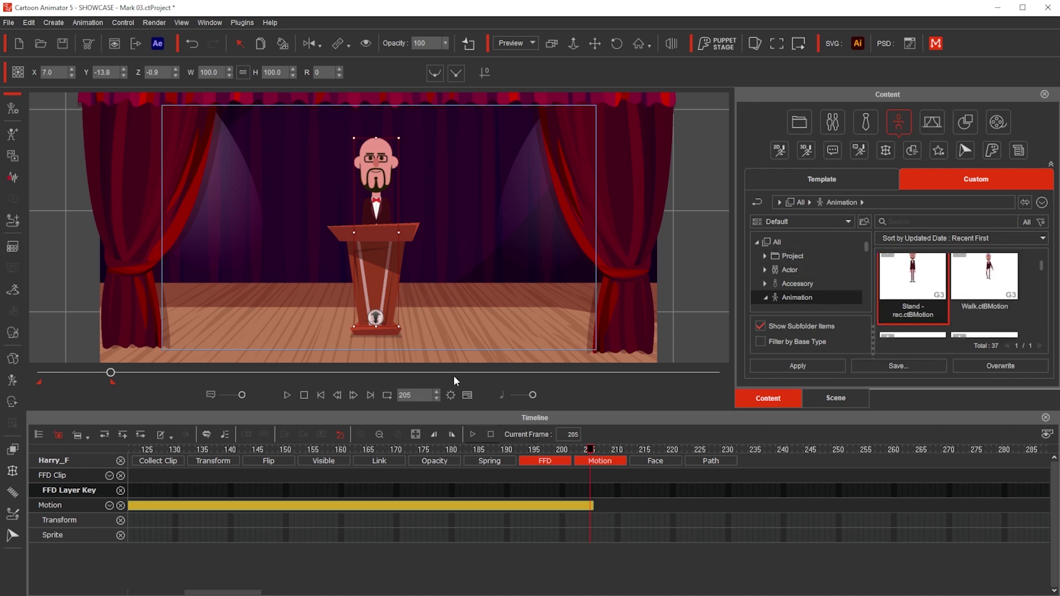
click(508, 506)
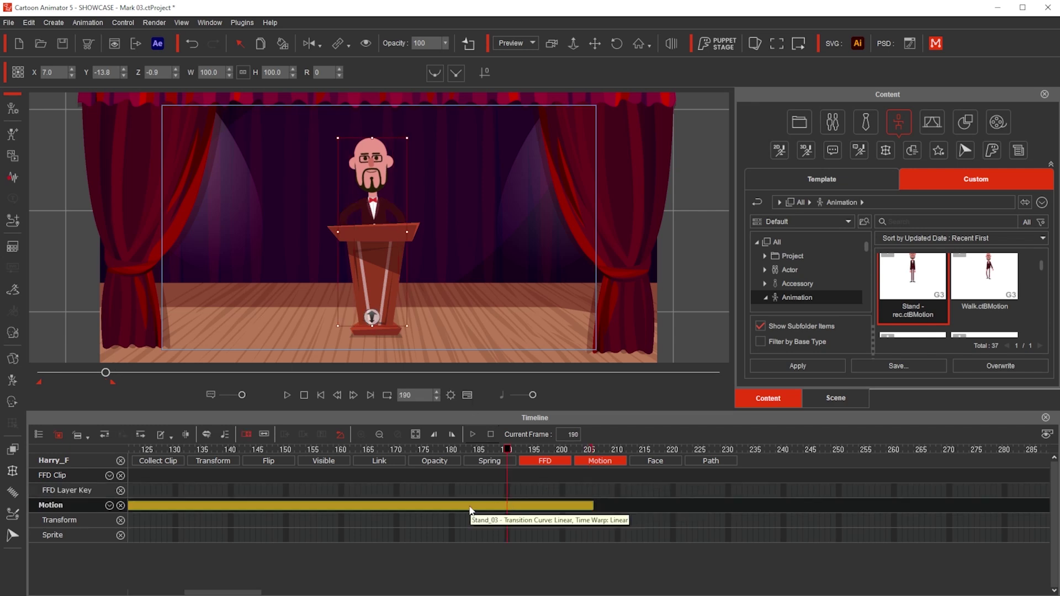
key(Delete)
Delete the leftover Stand_01 clip and remove all object animation from the character
scroll(346, 504, down, 5)
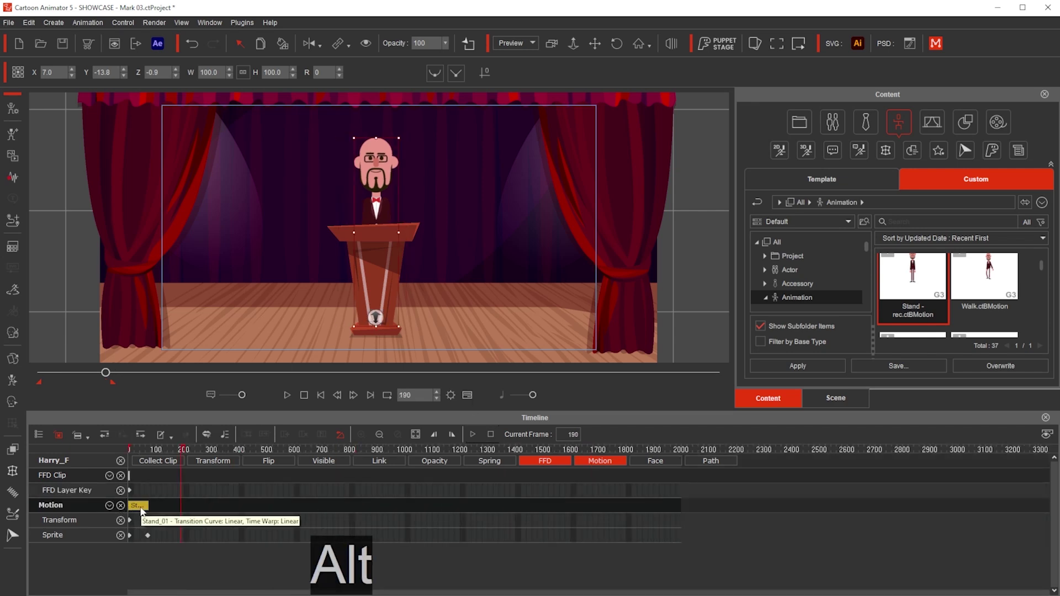
click(142, 529)
key(Delete)
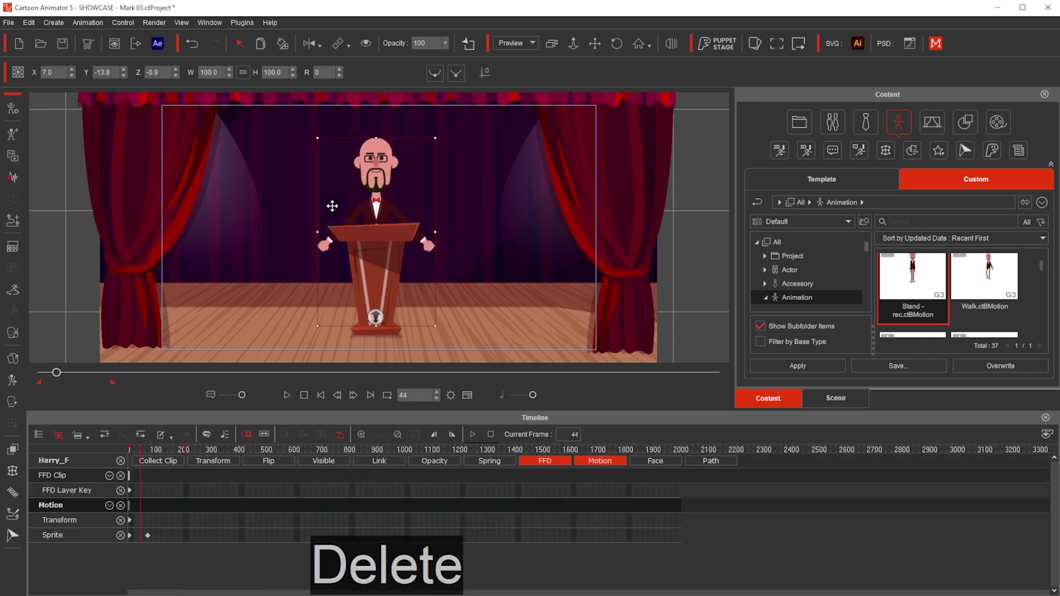
right_click(377, 176)
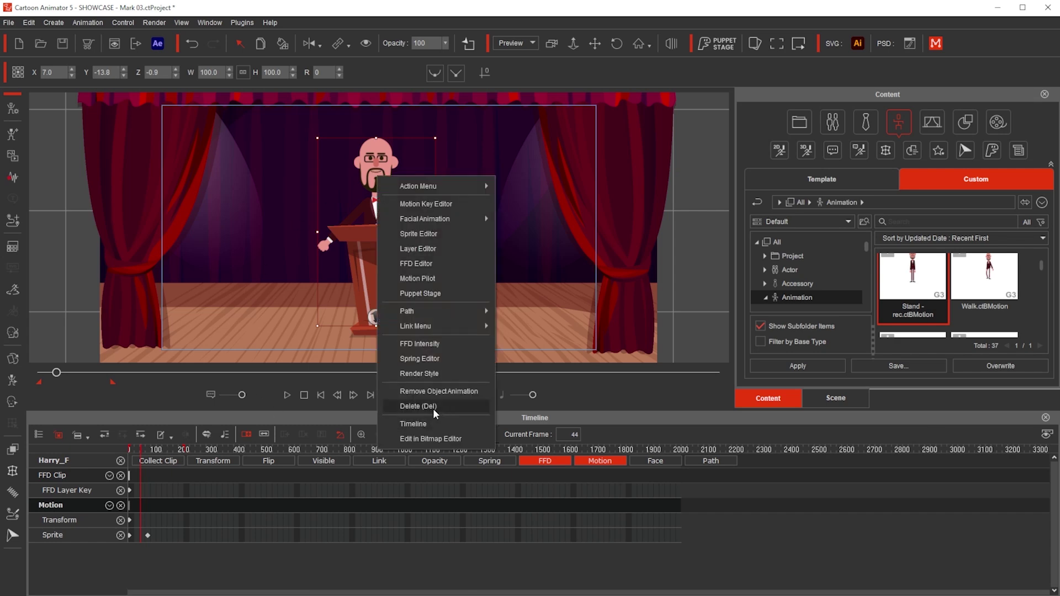
click(452, 391)
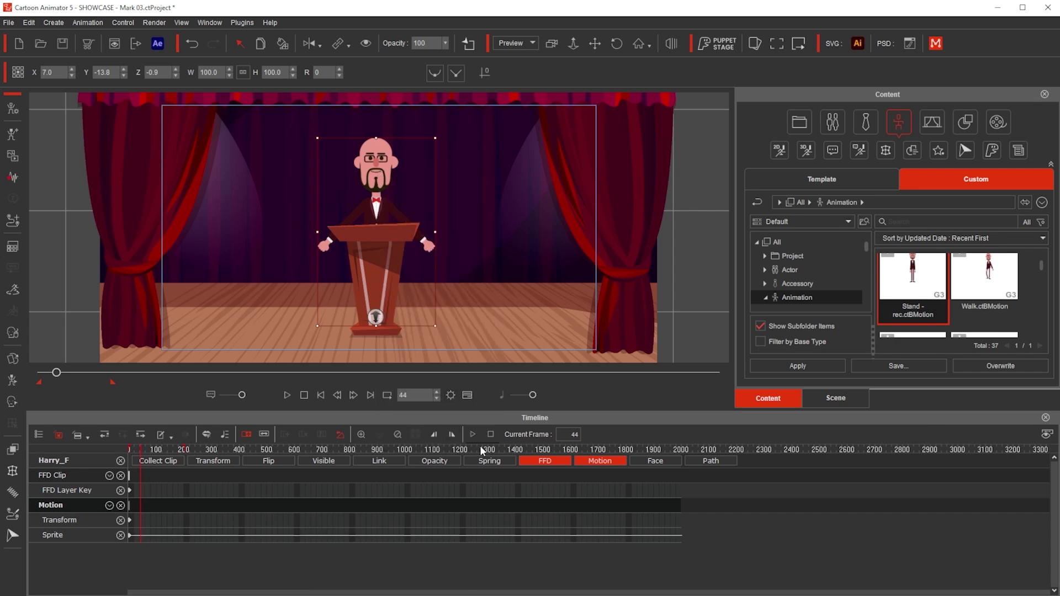
Hide the timeline and select the Run motion in the custom library
click(467, 396)
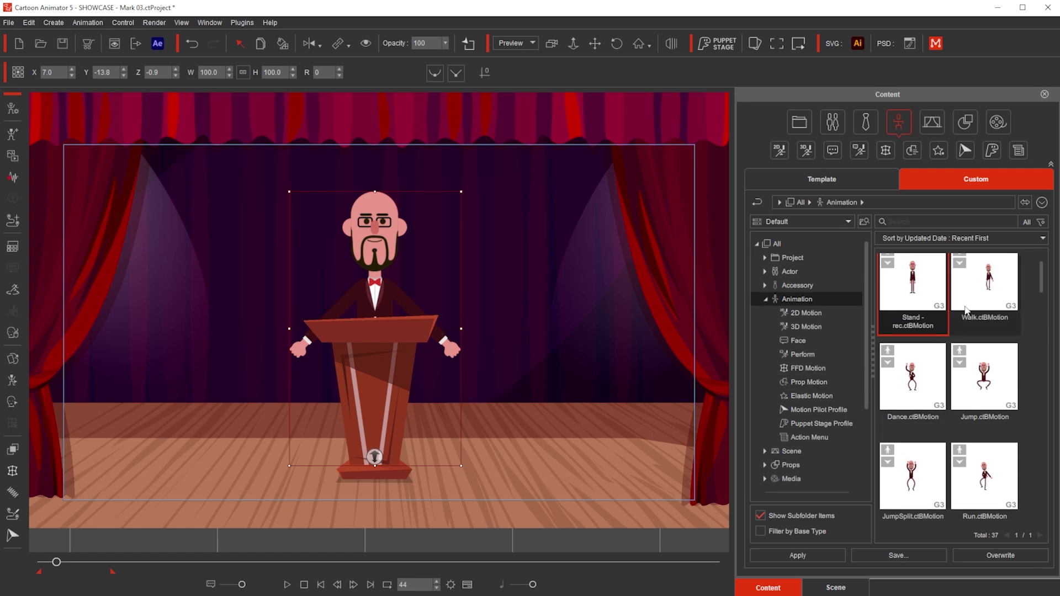
scroll(969, 309, up, 1)
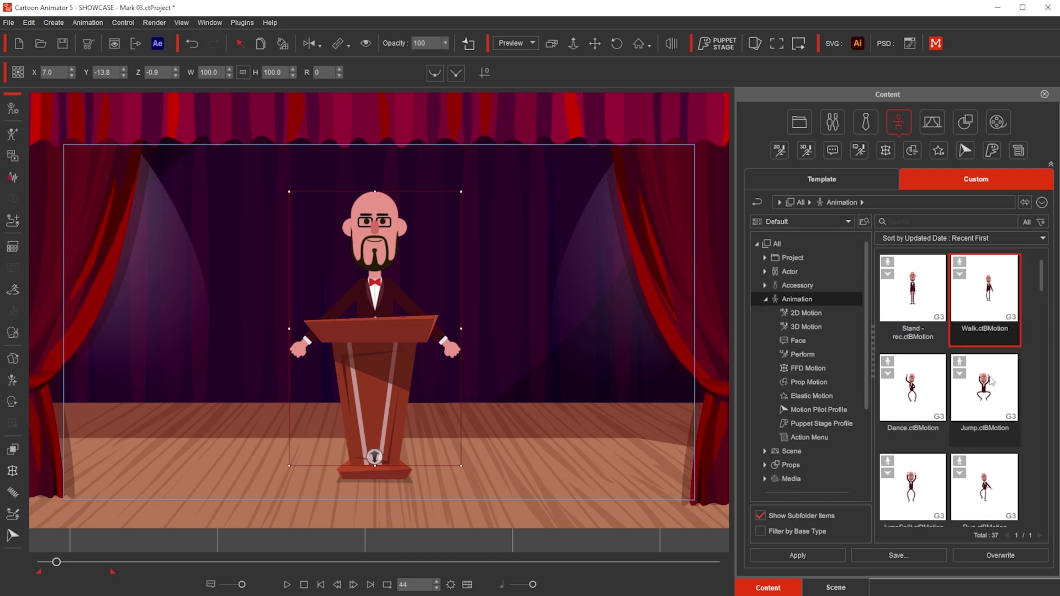
scroll(999, 476, down, 1)
click(999, 476)
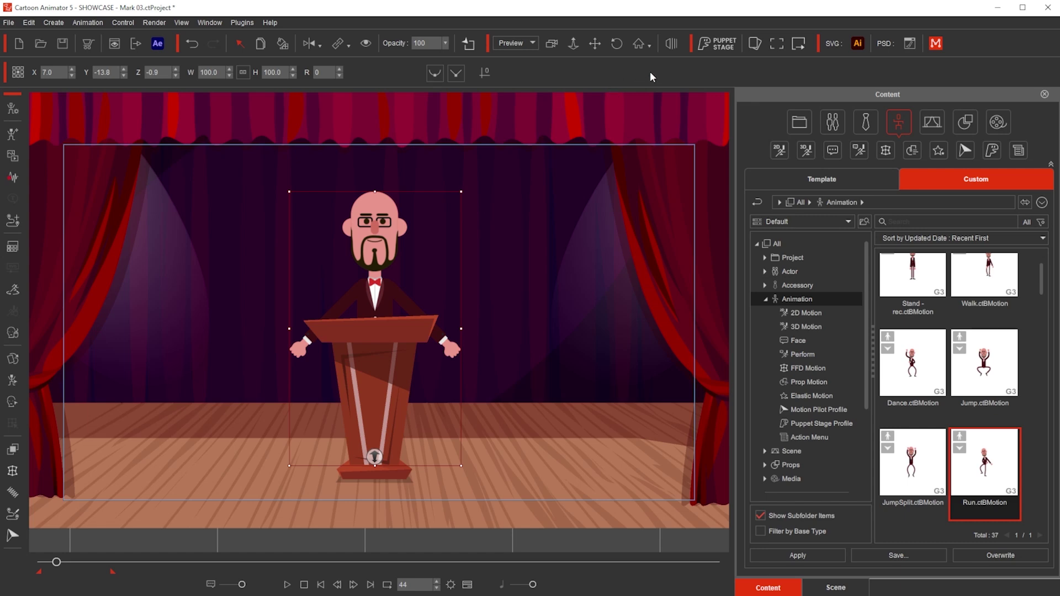
Add Stand - rec, Run, Dance and JumpSplit motions to Puppet Stage
click(756, 43)
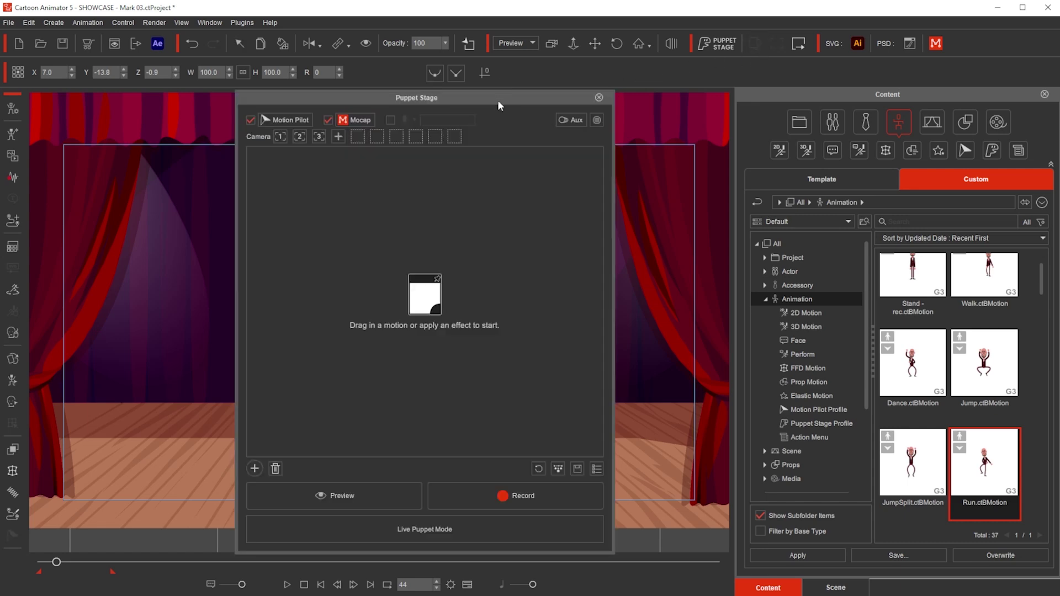
drag(498, 101, 713, 46)
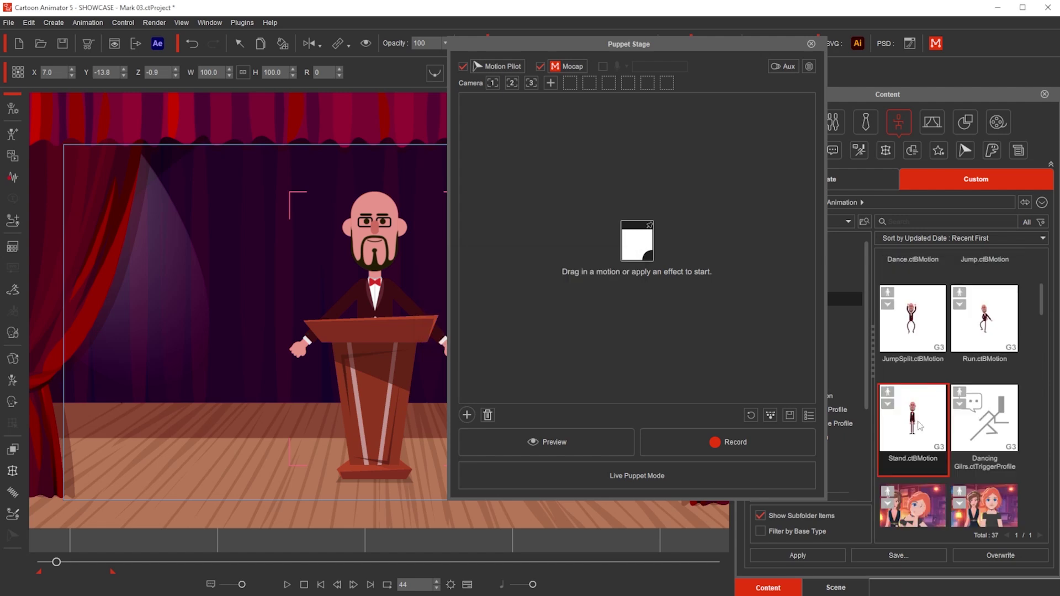
drag(913, 505, 490, 135)
drag(985, 430, 546, 135)
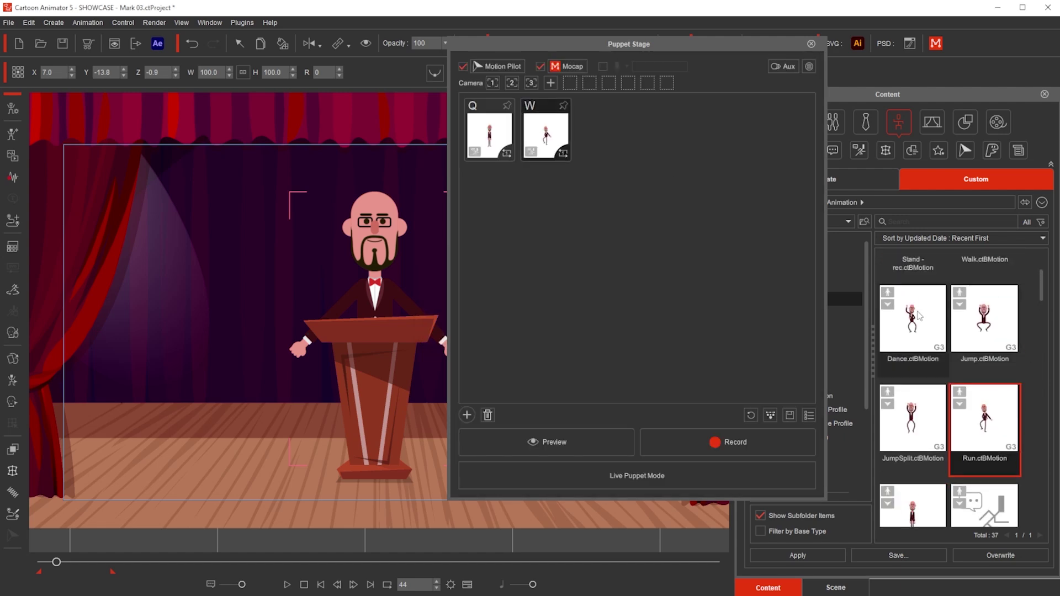
drag(919, 316, 602, 136)
drag(913, 418, 715, 135)
Move the last three clips to a second row with hotkeys A, S and D
drag(738, 200, 609, 210)
drag(637, 125, 606, 130)
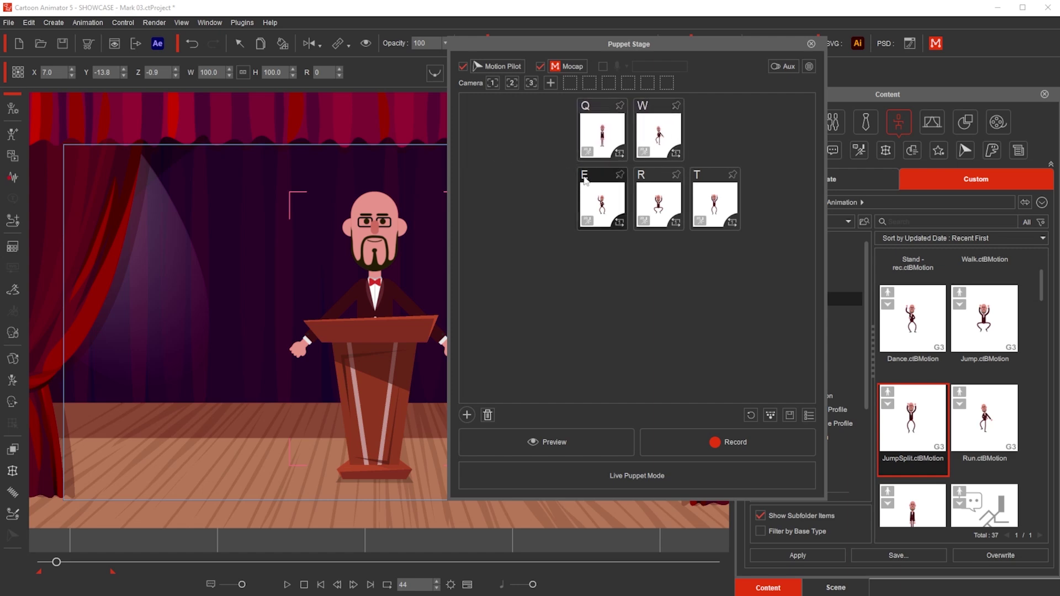
text(A)
click(641, 175)
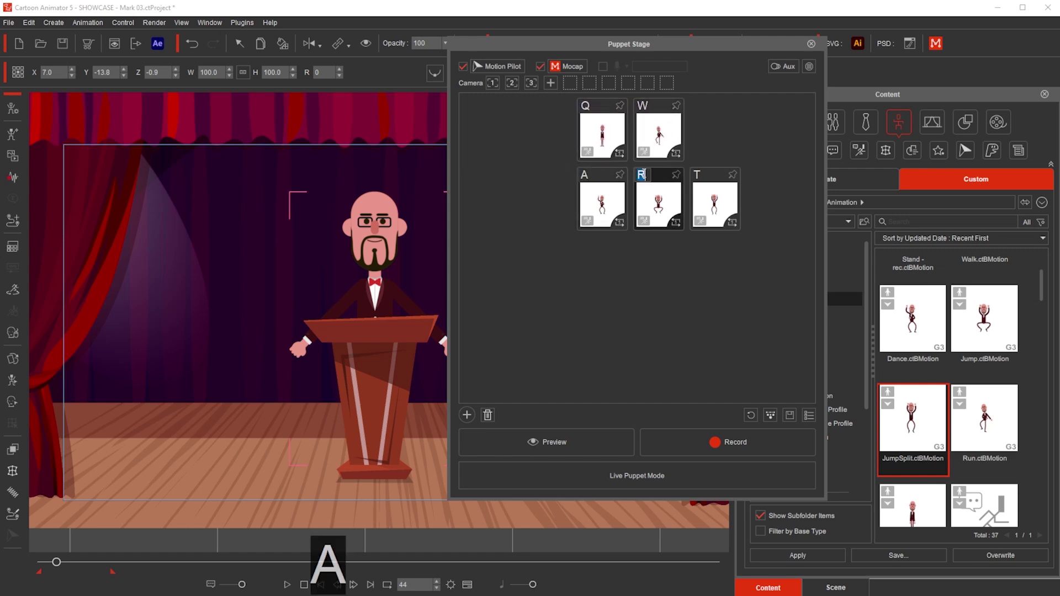
text(S)
click(697, 174)
text(D)
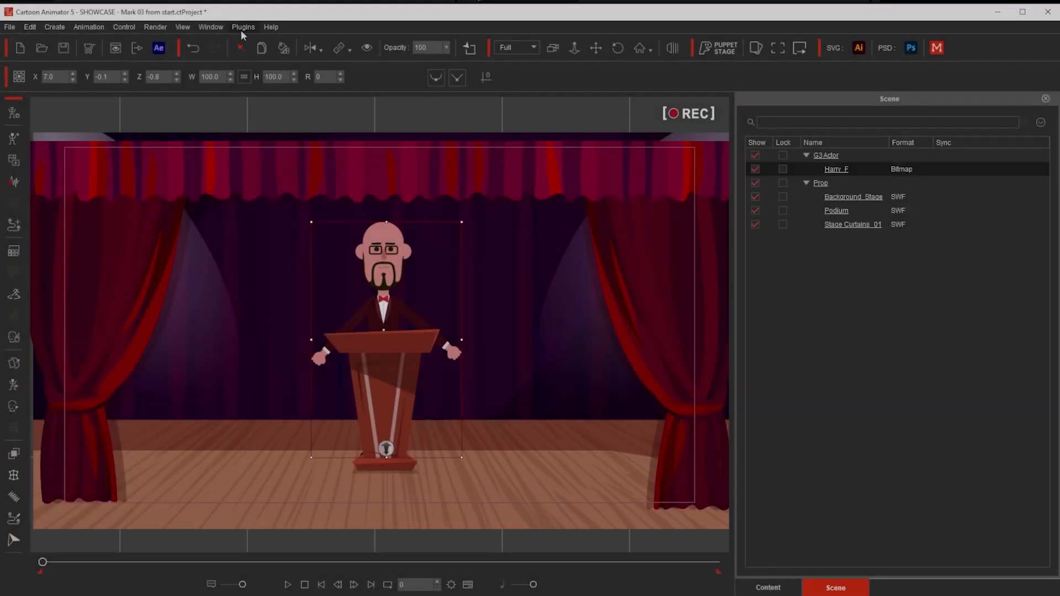
Open Motion LIVE 2D from Puppet Stage's Mocap button and connect the iPhone LIVE FACE tracker
click(242, 28)
mouse_move(270, 45)
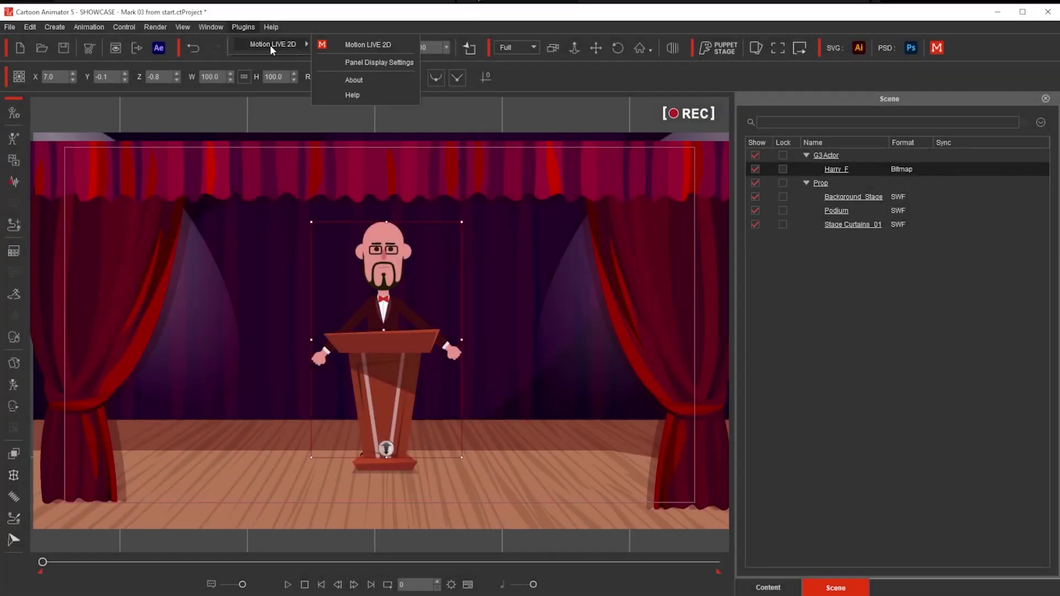
click(372, 46)
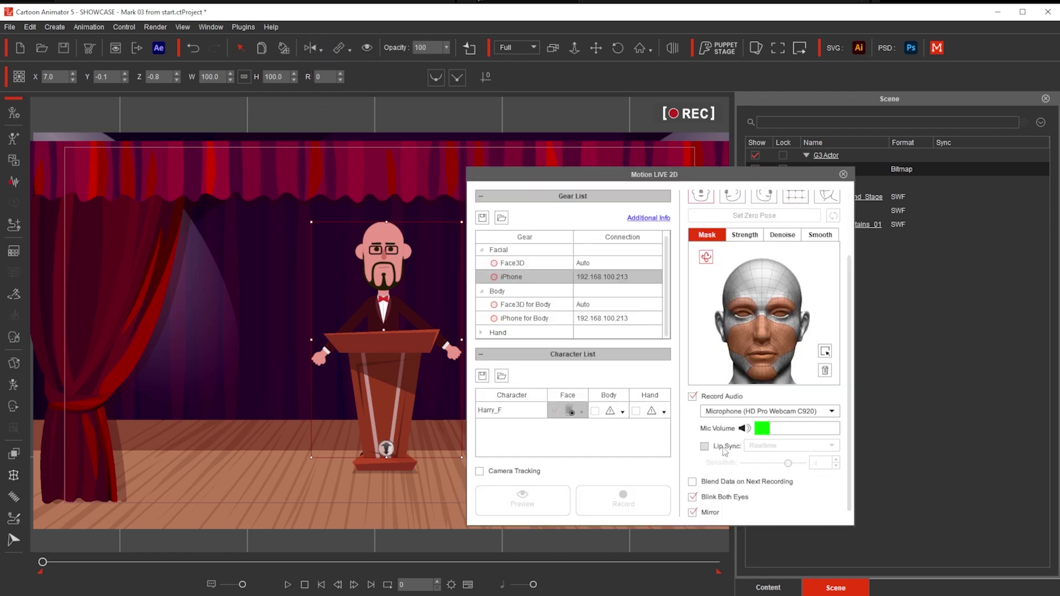
click(843, 175)
click(761, 50)
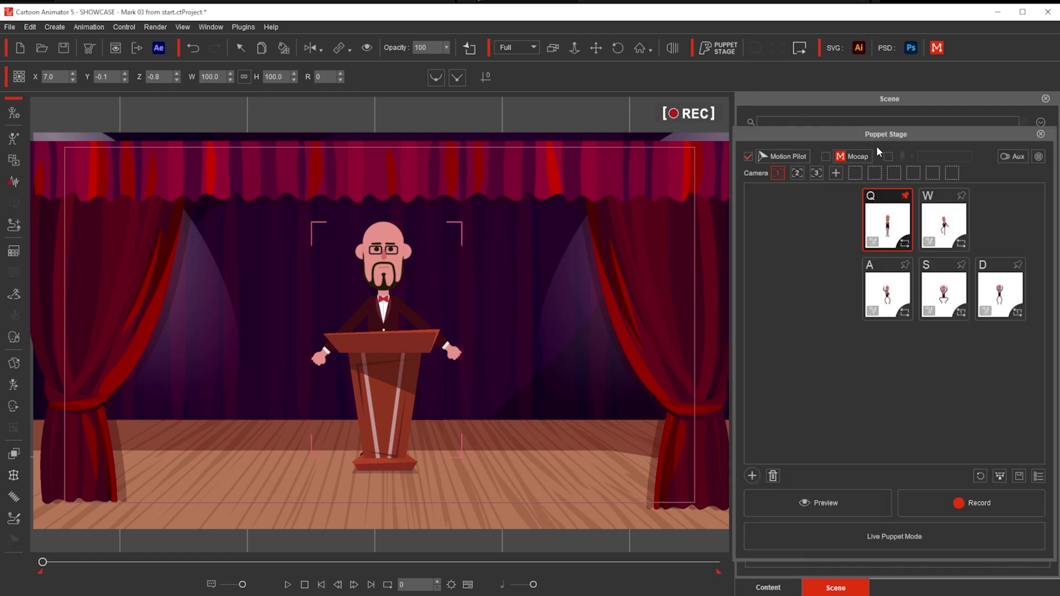
drag(903, 137, 891, 136)
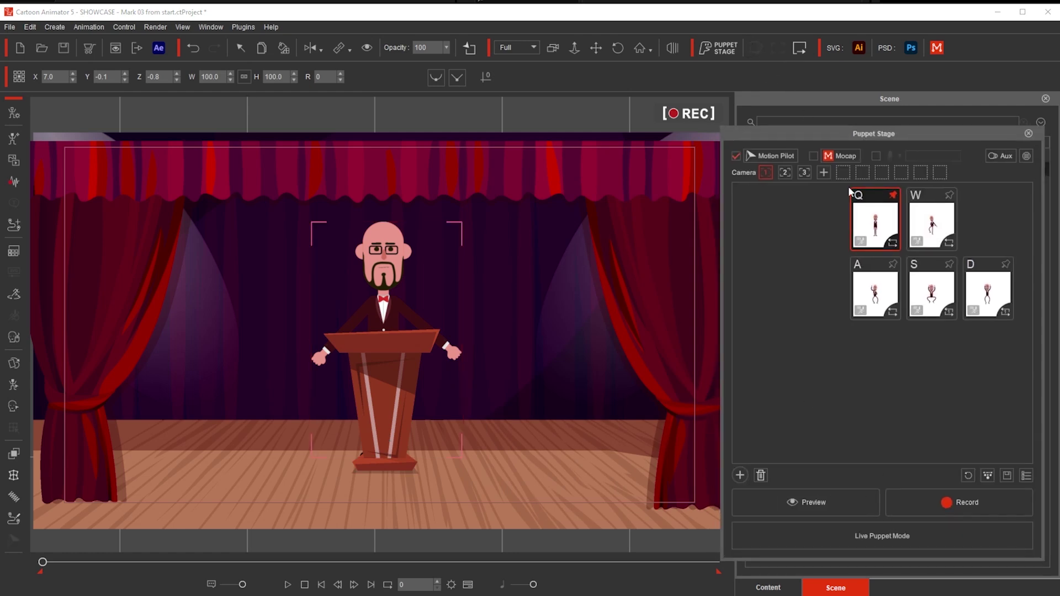
click(841, 157)
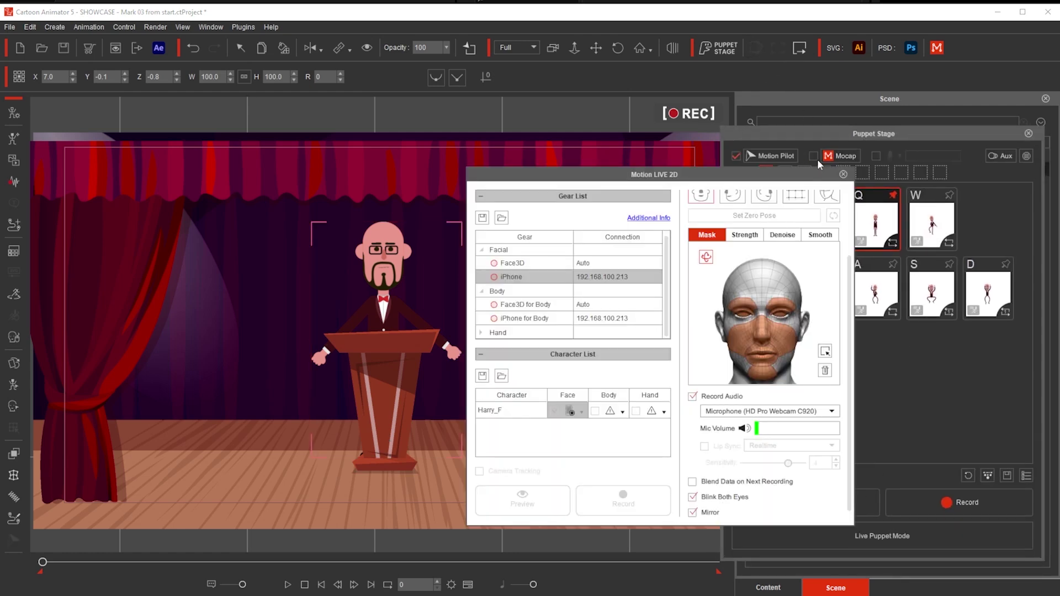
drag(795, 177, 736, 190)
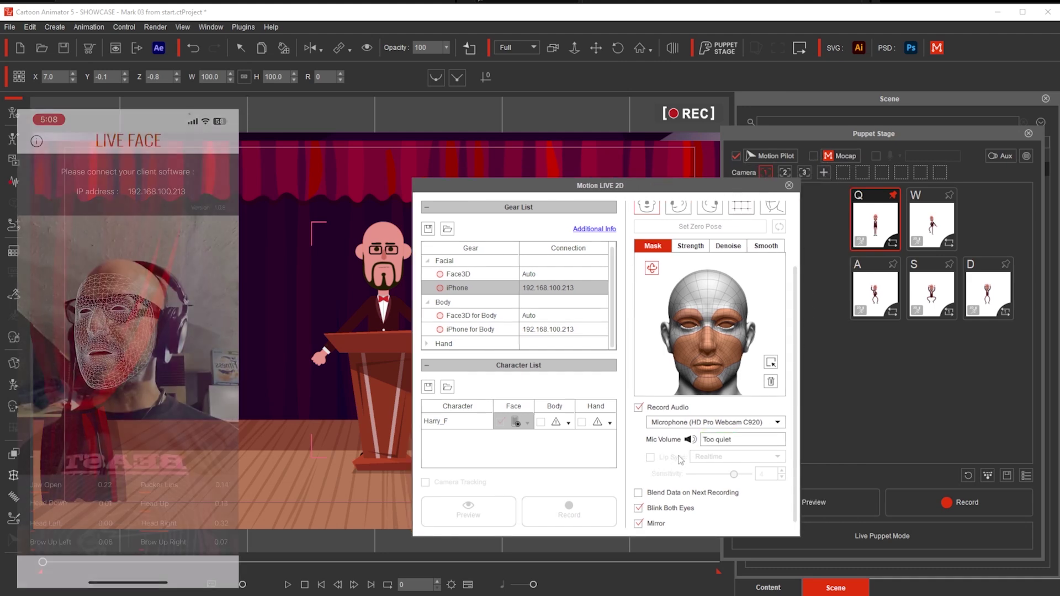
click(440, 288)
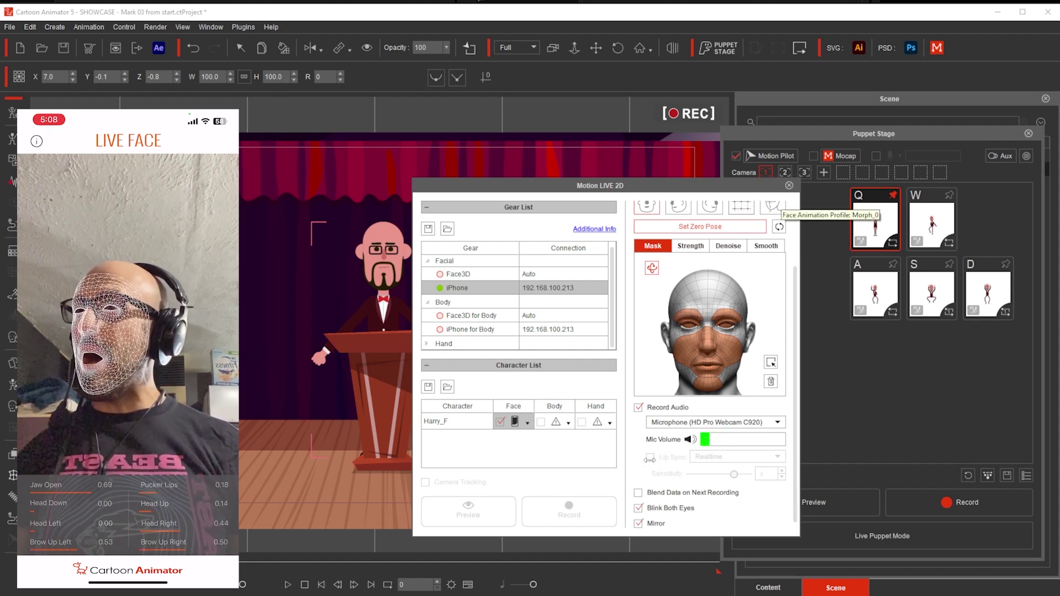
Enable mic lip sync in Puppet Stage using Lip Motion from Mic
click(789, 186)
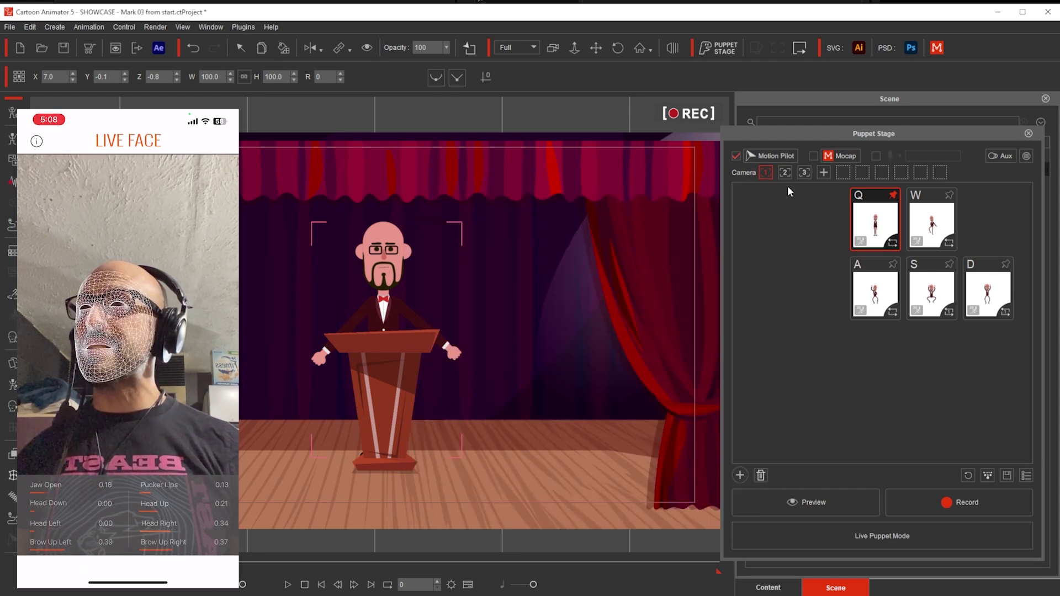
click(876, 156)
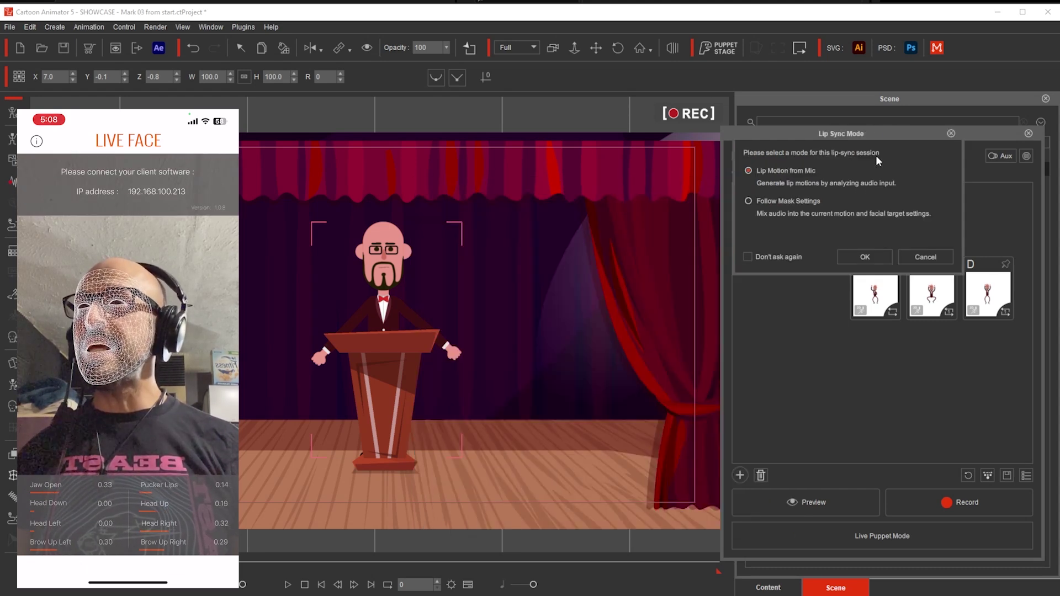
click(866, 257)
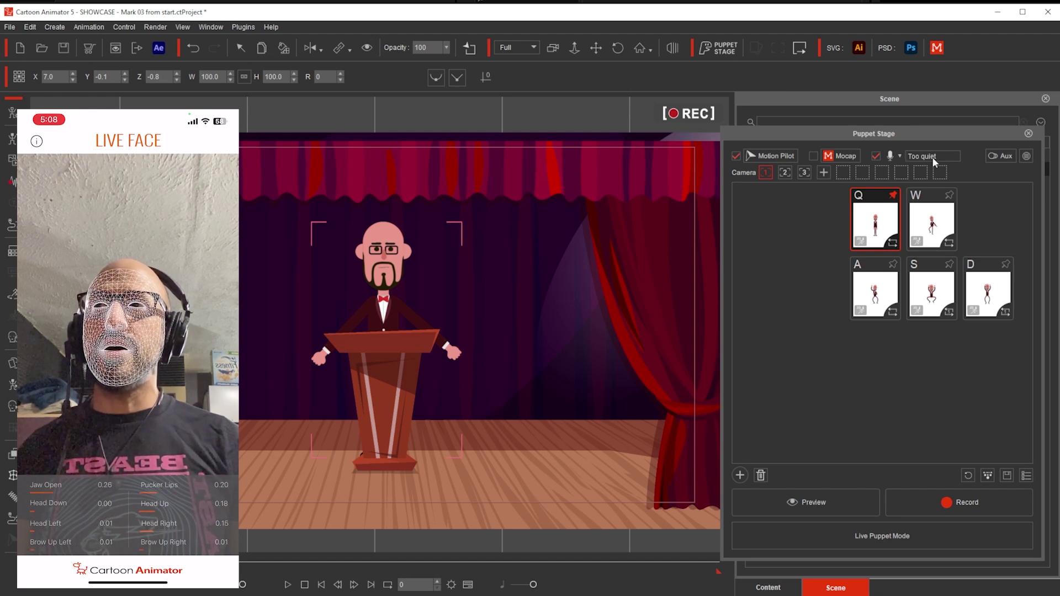
Run a puppet preview with the Q hotkey, then stop it
click(776, 155)
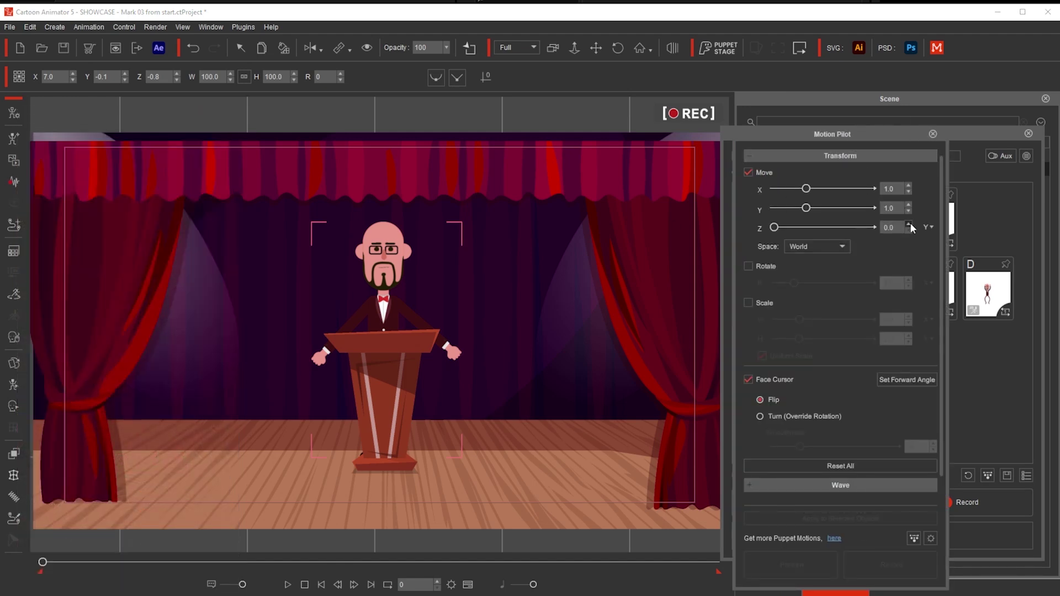
click(932, 134)
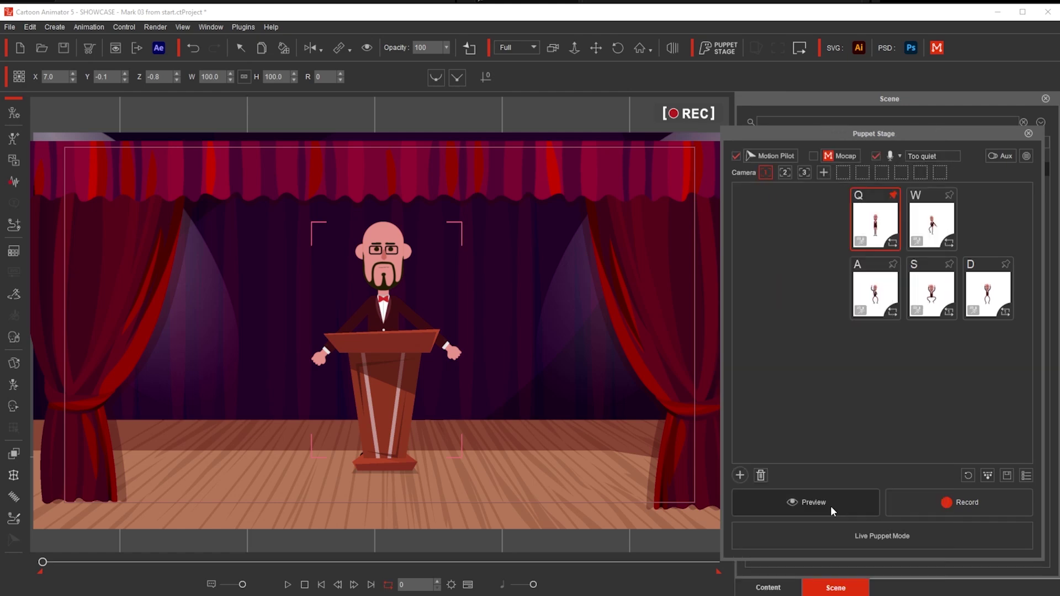
click(830, 506)
key(q)
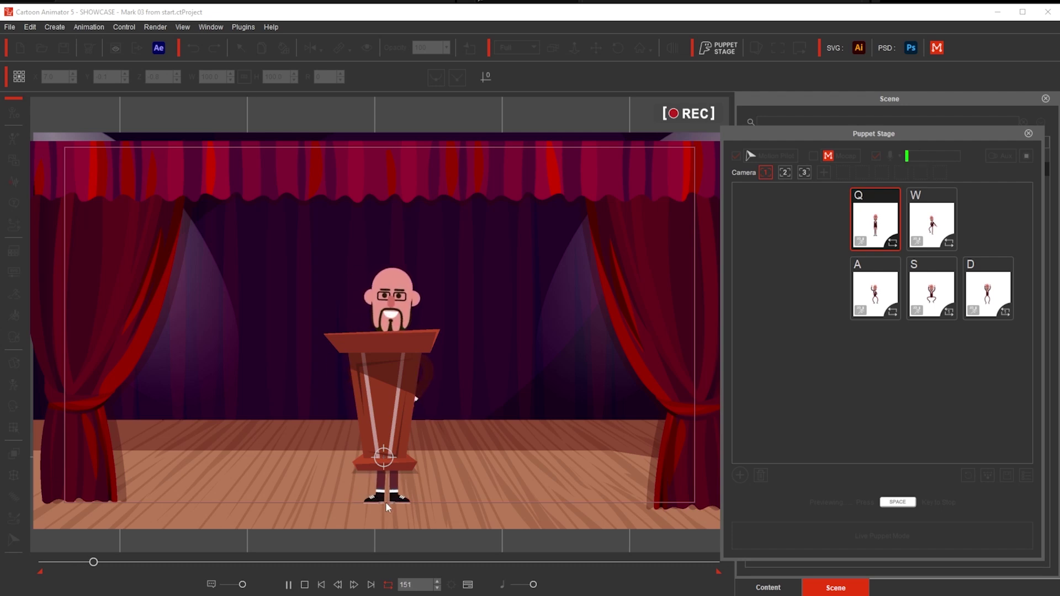
key(space)
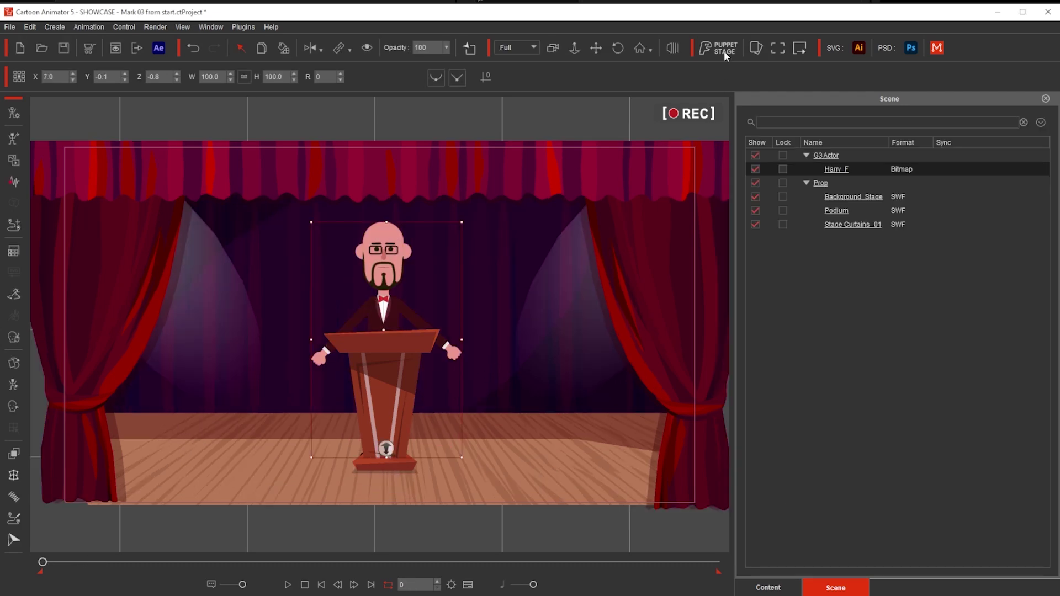
Reopen Puppet Stage and run another quick preview
click(756, 48)
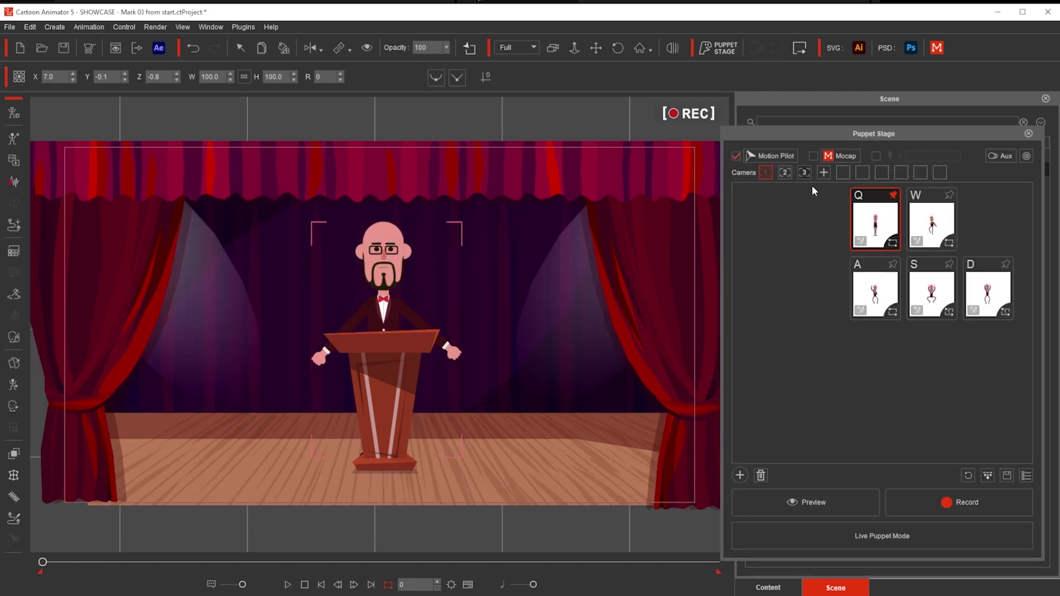
click(808, 504)
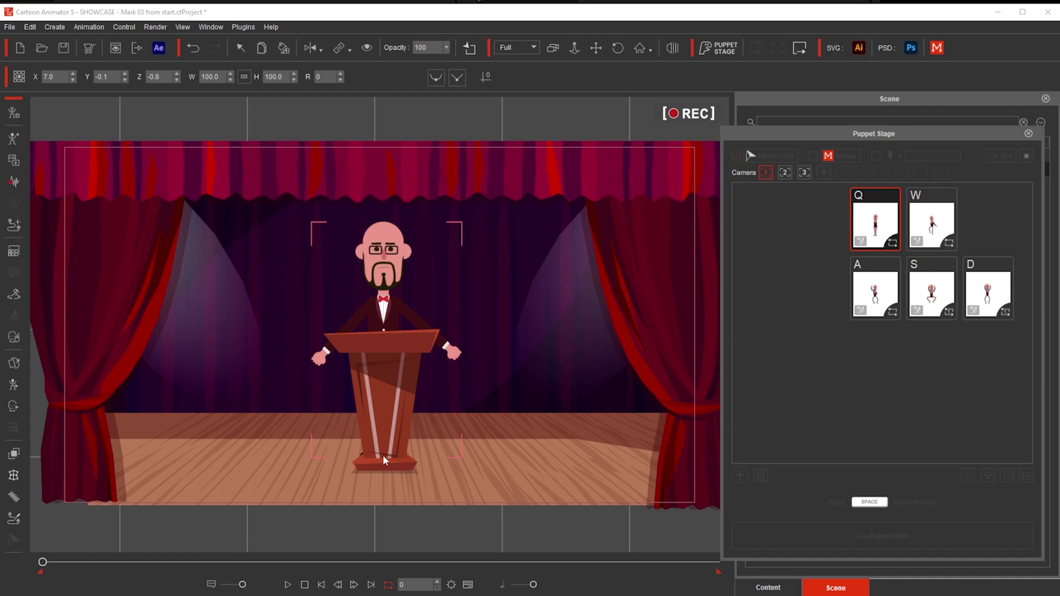
key(space)
key(space)
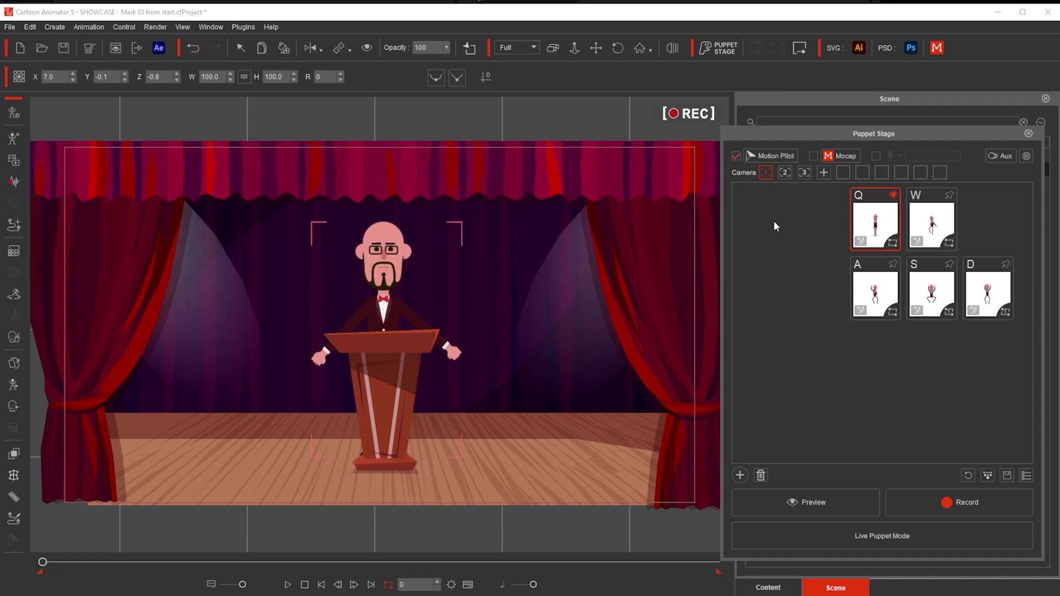
Keep the Motion Pilot Z movement mapped to the Y axis
click(779, 157)
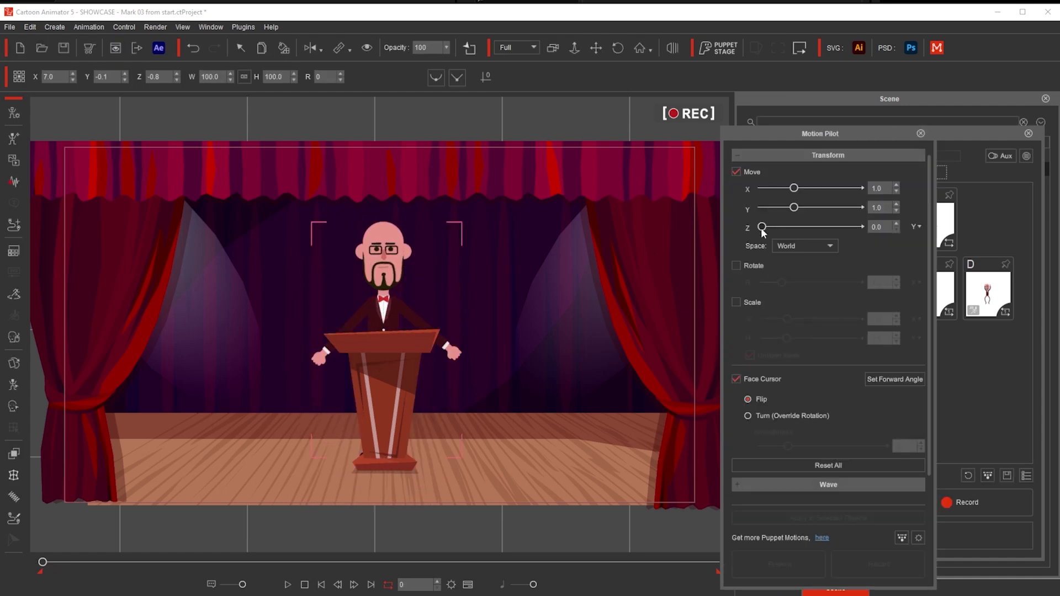
click(918, 228)
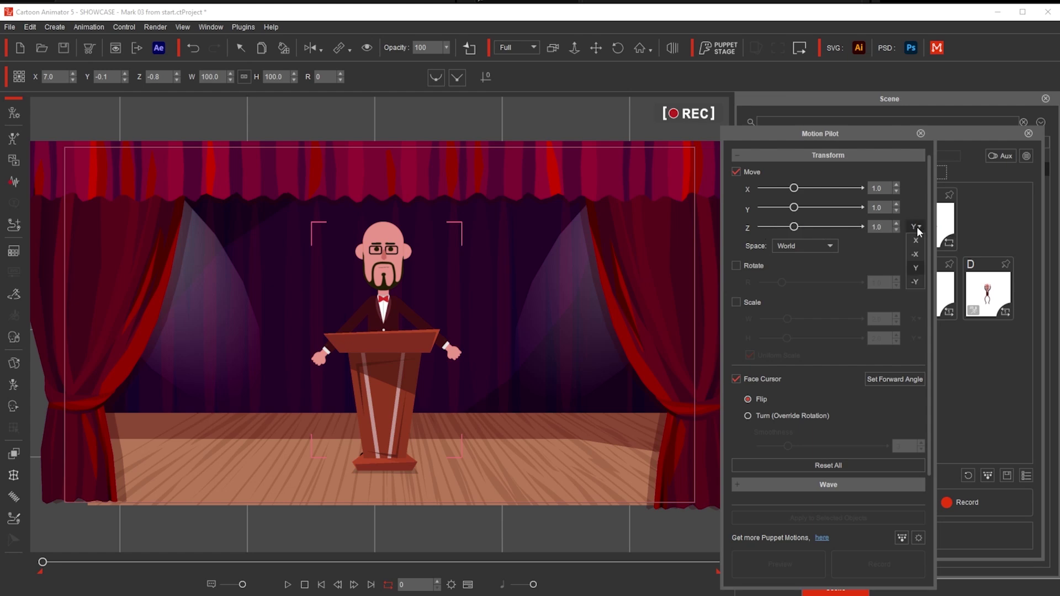
click(915, 267)
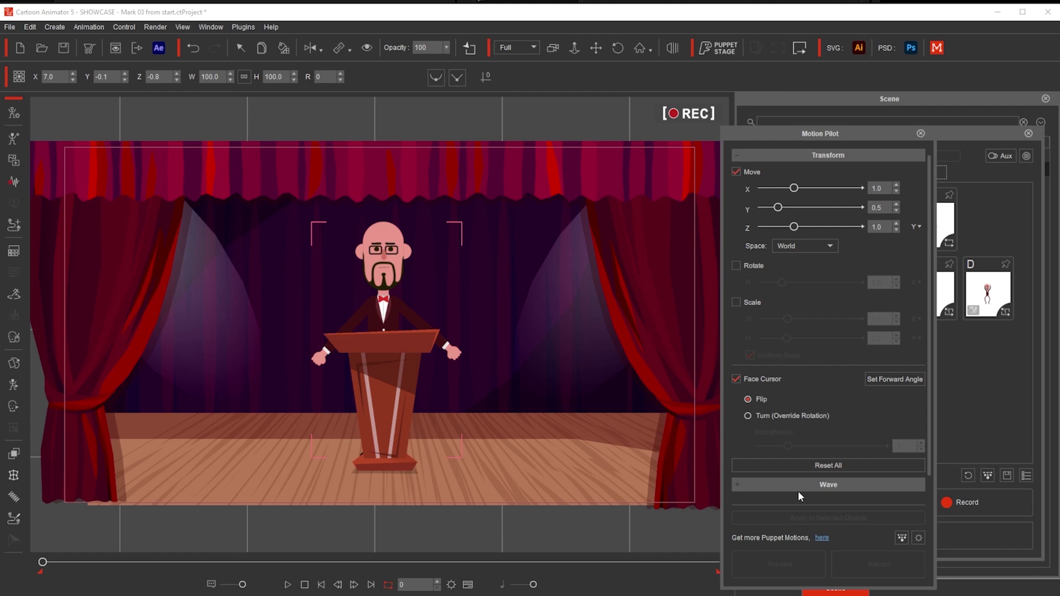
click(921, 133)
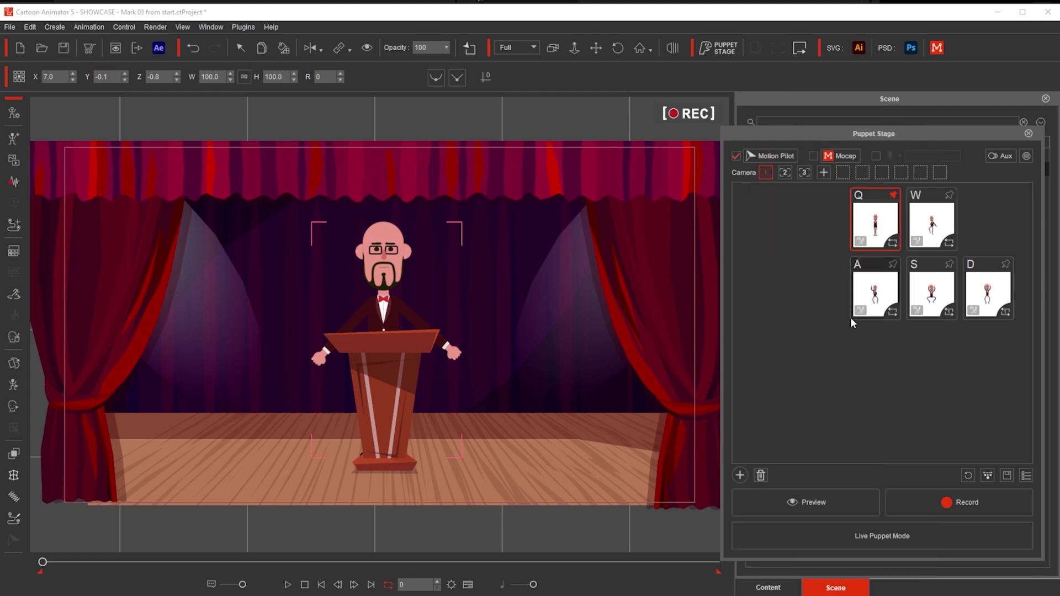
Preview Harry walking after the pointer in Puppet Stage, then stop the preview
click(820, 514)
key(space)
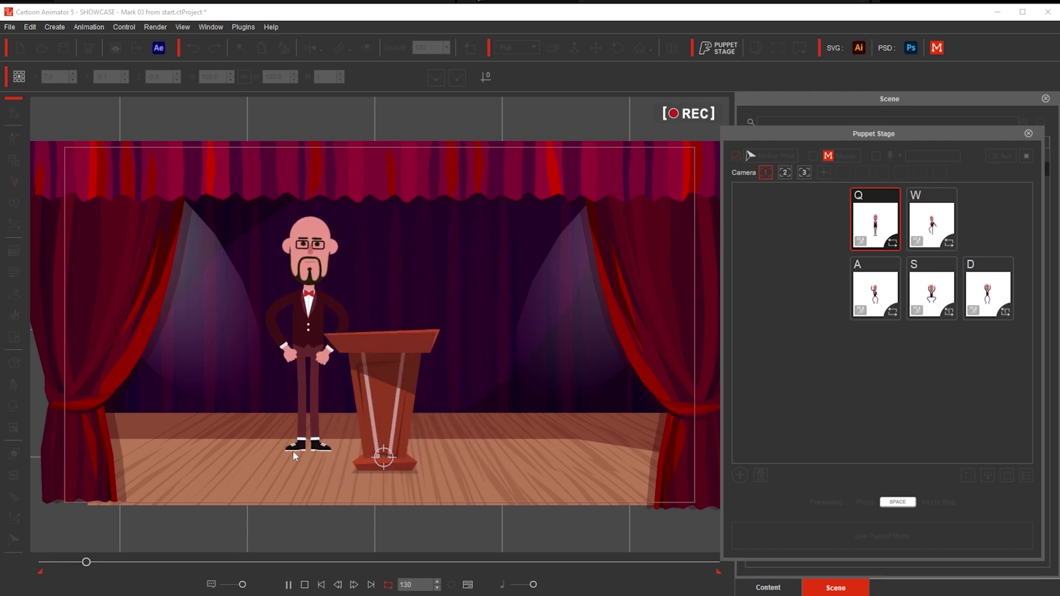
key(space)
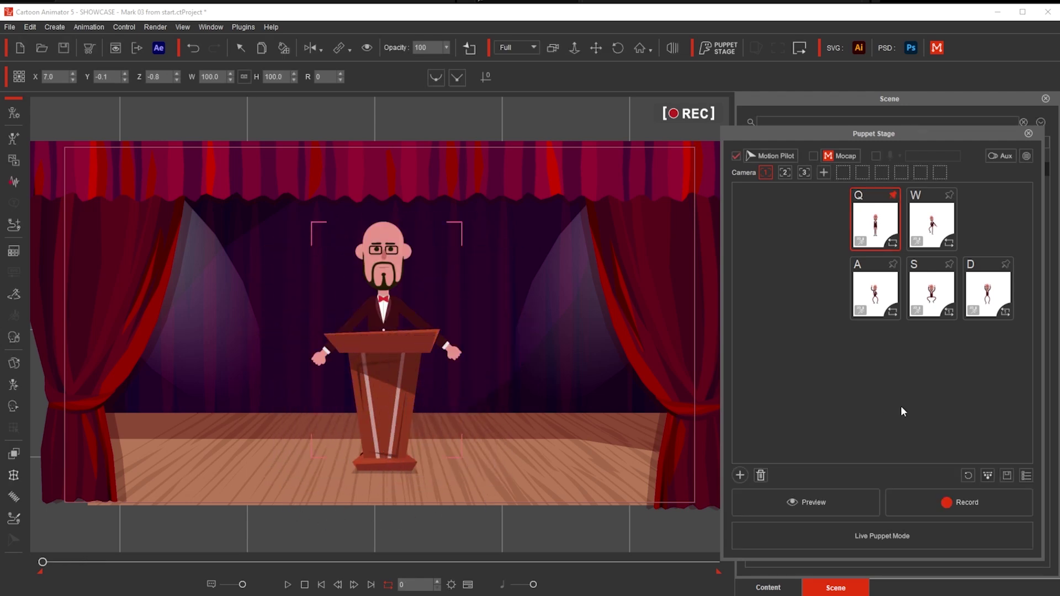
Connect the iPhone face tracker and switch Mocap on, retrying after the connection error
click(835, 157)
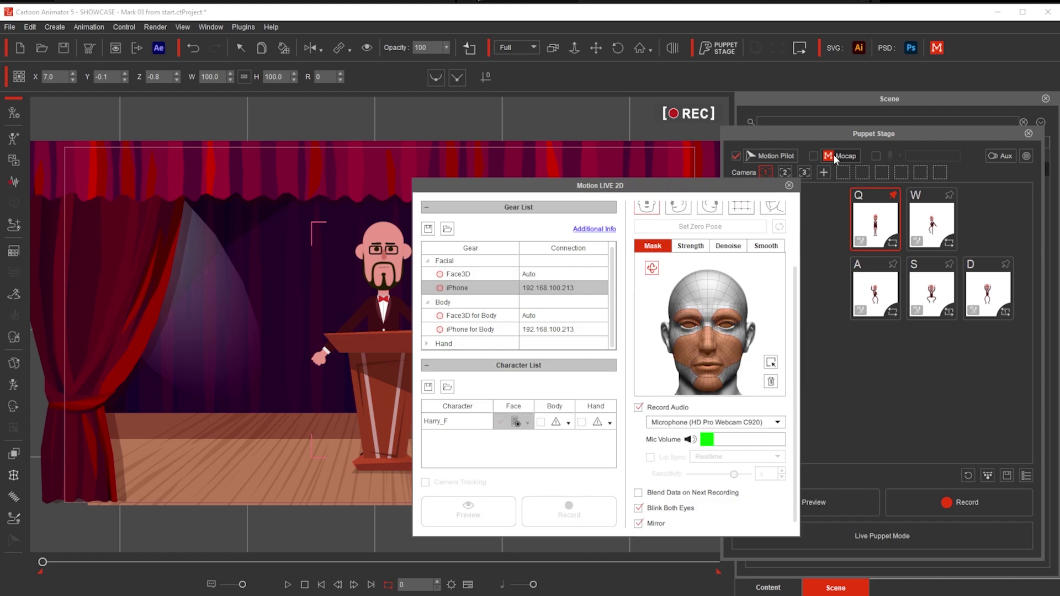
click(440, 288)
click(789, 185)
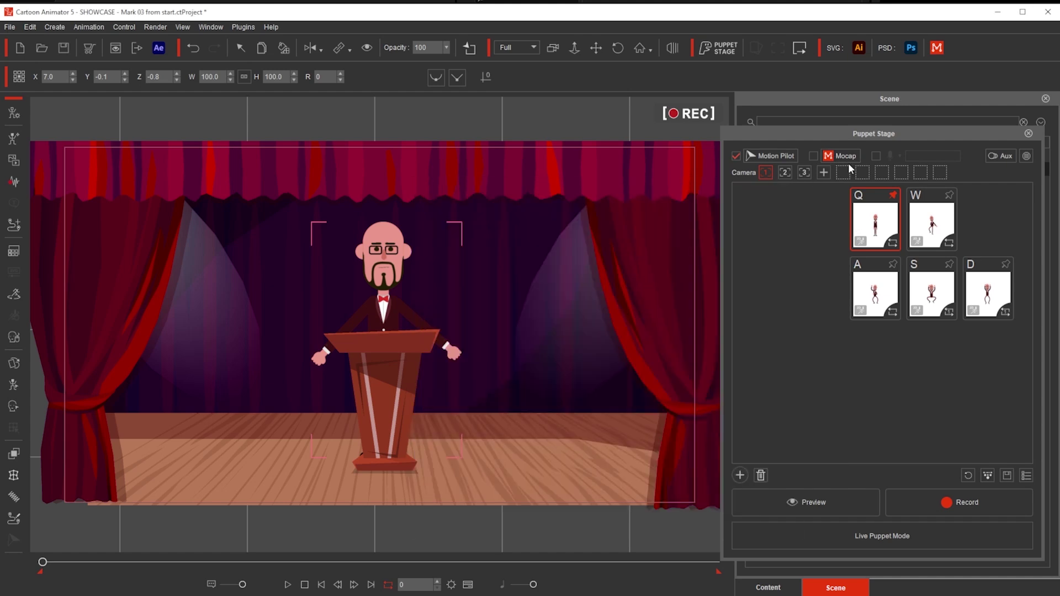
click(814, 156)
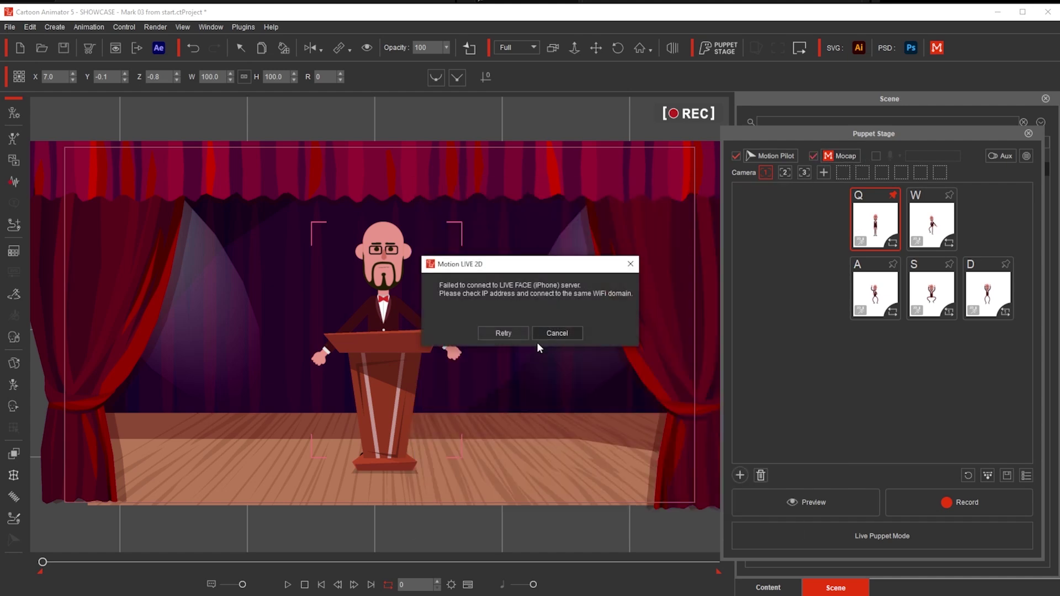
click(515, 332)
Verify the iPhone connection, then turn on Lip Motion from Mic
click(839, 156)
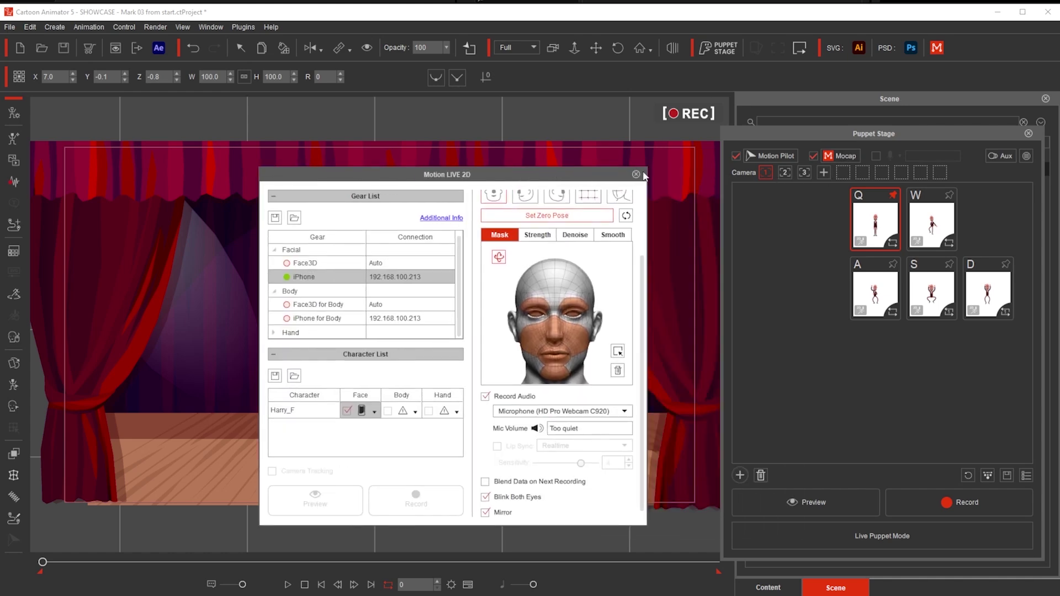
click(637, 175)
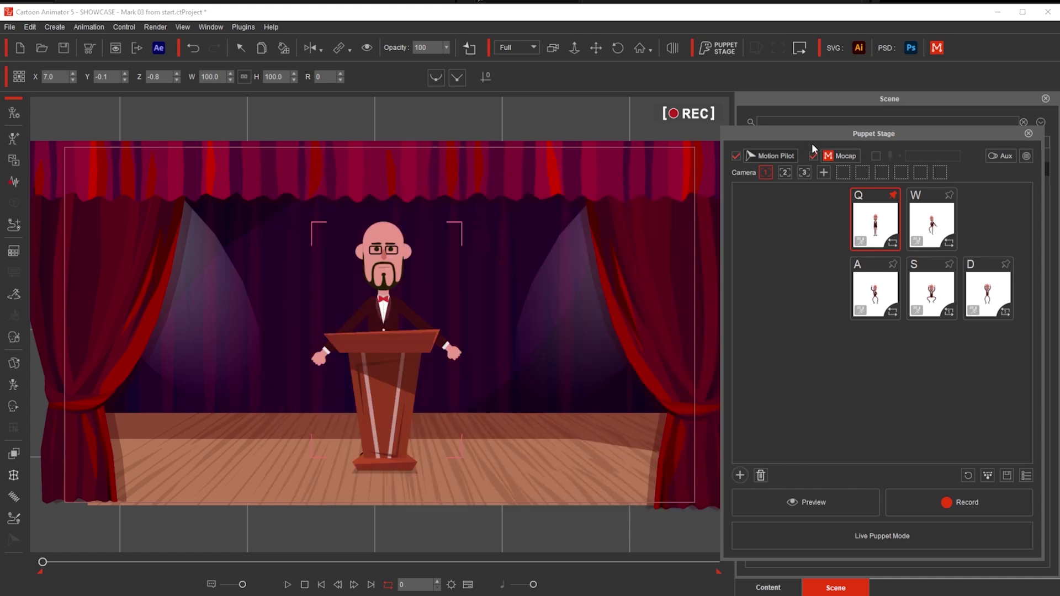
click(874, 157)
click(853, 257)
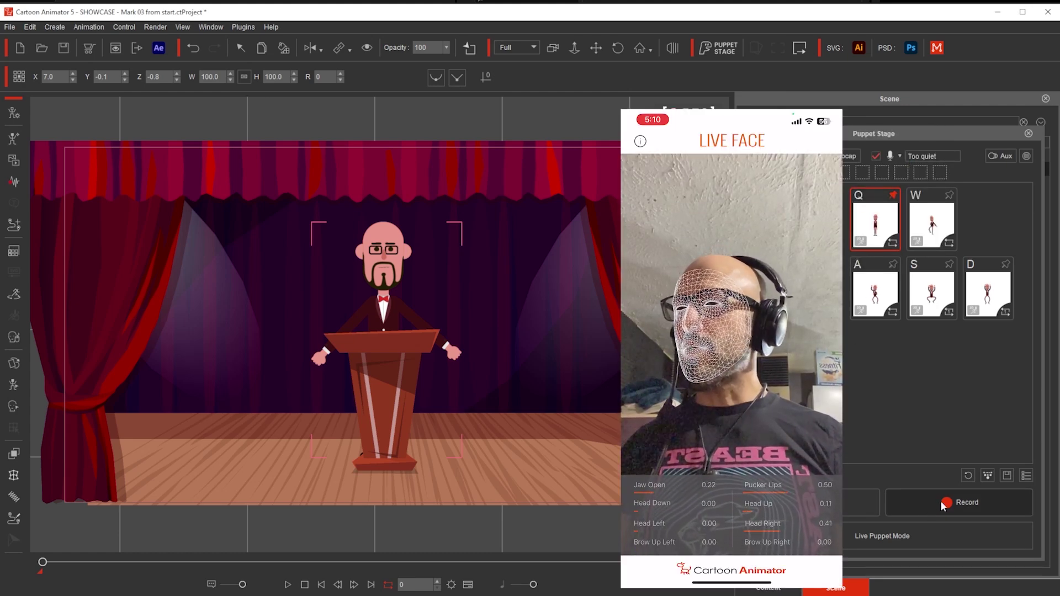
Record a face-tracked performance, switching clips with W and dragging Harry across the stage to frame 1222
click(940, 502)
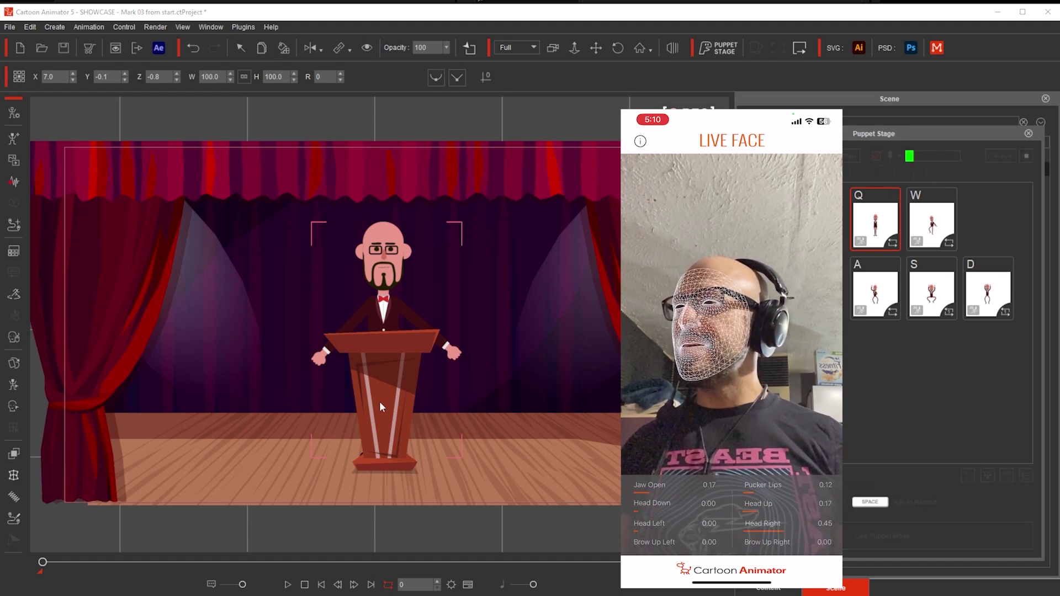
key(space)
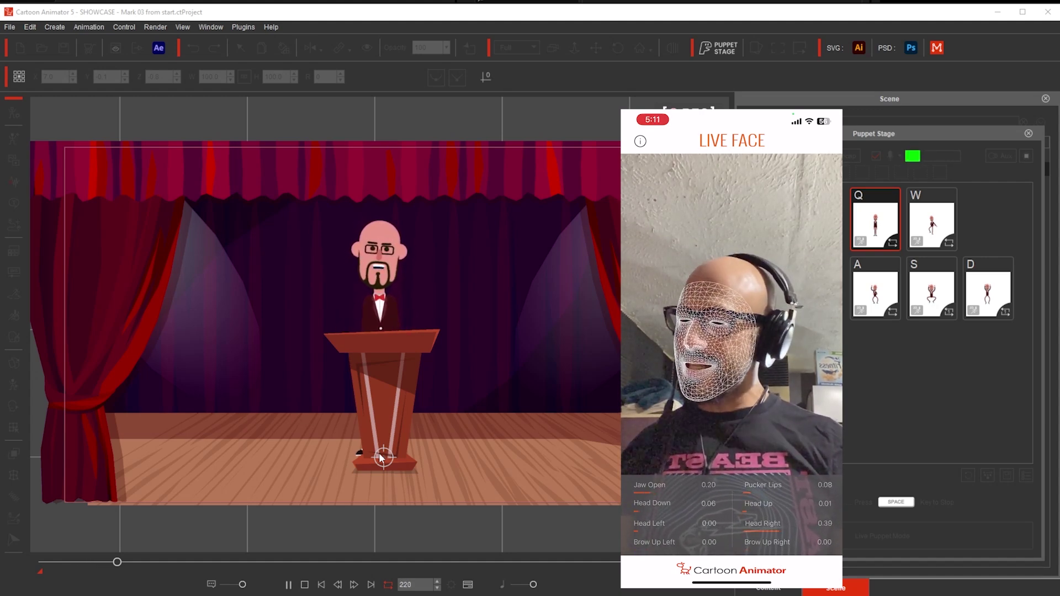
key(w)
mouse_move(363, 452)
mouse_down()
mouse_move(331, 459)
mouse_move(309, 483)
mouse_move(324, 510)
mouse_move(407, 521)
mouse_move(493, 500)
mouse_move(487, 473)
mouse_move(457, 449)
mouse_move(341, 439)
mouse_move(301, 448)
mouse_move(283, 488)
mouse_move(292, 502)
mouse_move(412, 518)
mouse_move(277, 514)
mouse_move(475, 514)
mouse_move(526, 471)
mouse_move(516, 474)
mouse_move(444, 395)
mouse_move(390, 375)
mouse_move(474, 415)
mouse_move(498, 474)
mouse_move(480, 481)
mouse_move(407, 407)
mouse_move(384, 395)
mouse_move(384, 408)
mouse_move(419, 391)
mouse_move(494, 460)
mouse_move(404, 357)
mouse_move(270, 360)
mouse_move(274, 483)
mouse_move(310, 437)
mouse_move(582, 492)
mouse_move(570, 503)
mouse_move(420, 403)
mouse_move(267, 452)
mouse_move(266, 475)
mouse_move(355, 526)
mouse_move(471, 523)
mouse_move(480, 470)
mouse_move(347, 448)
mouse_move(276, 493)
mouse_up()
key(space)
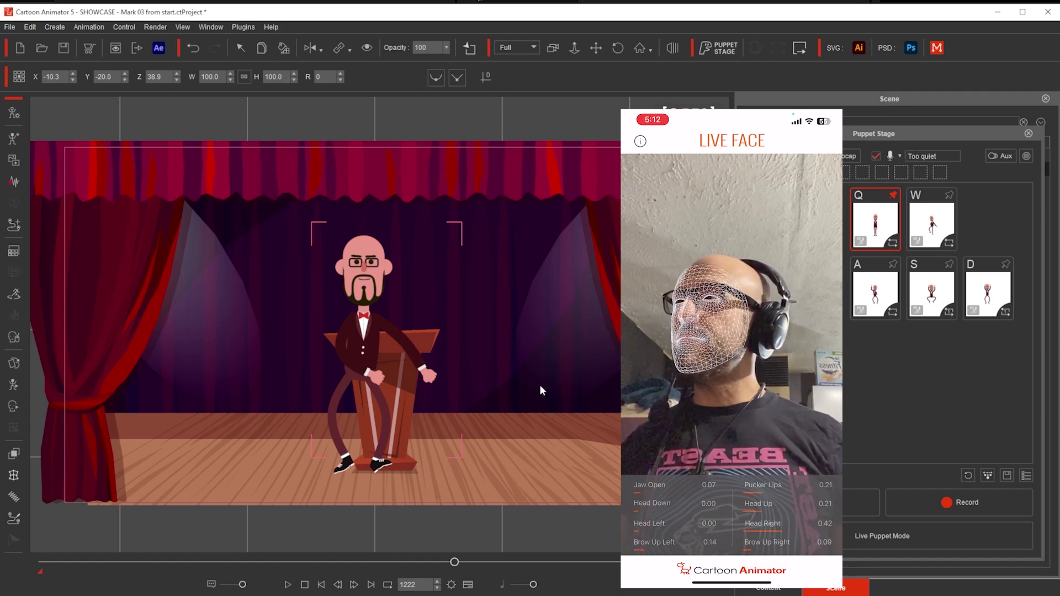
Open the Cartoon Animator video tutorials page on Reallusion Courses via the Help menu
click(270, 26)
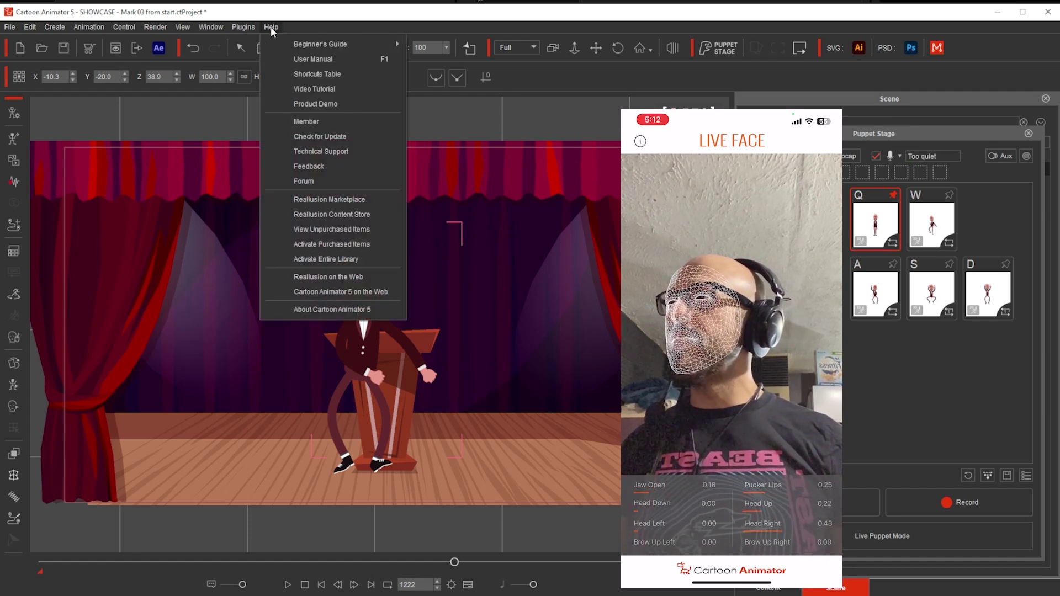
click(304, 90)
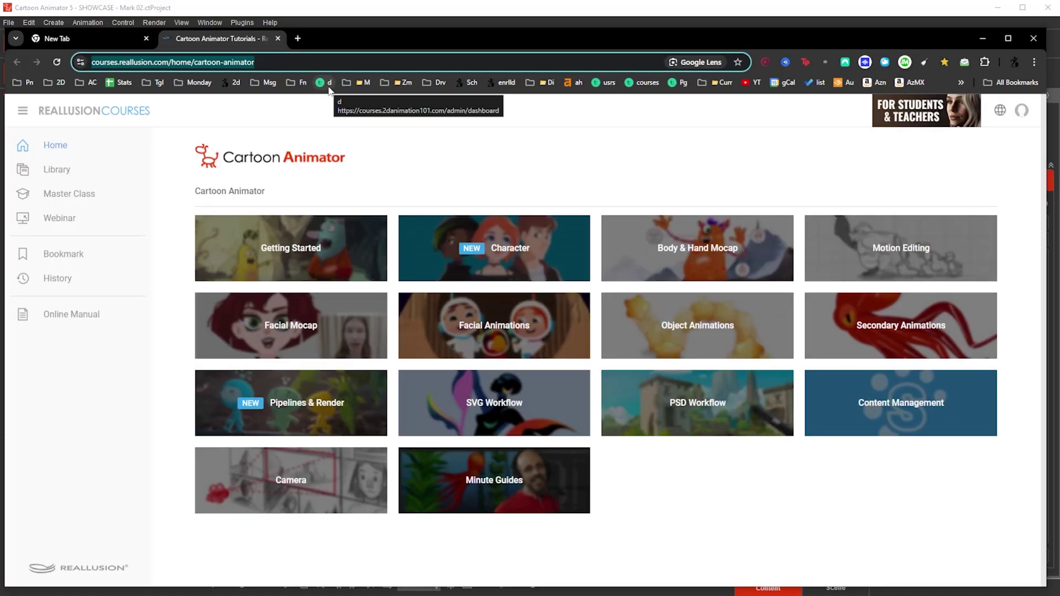
click(456, 167)
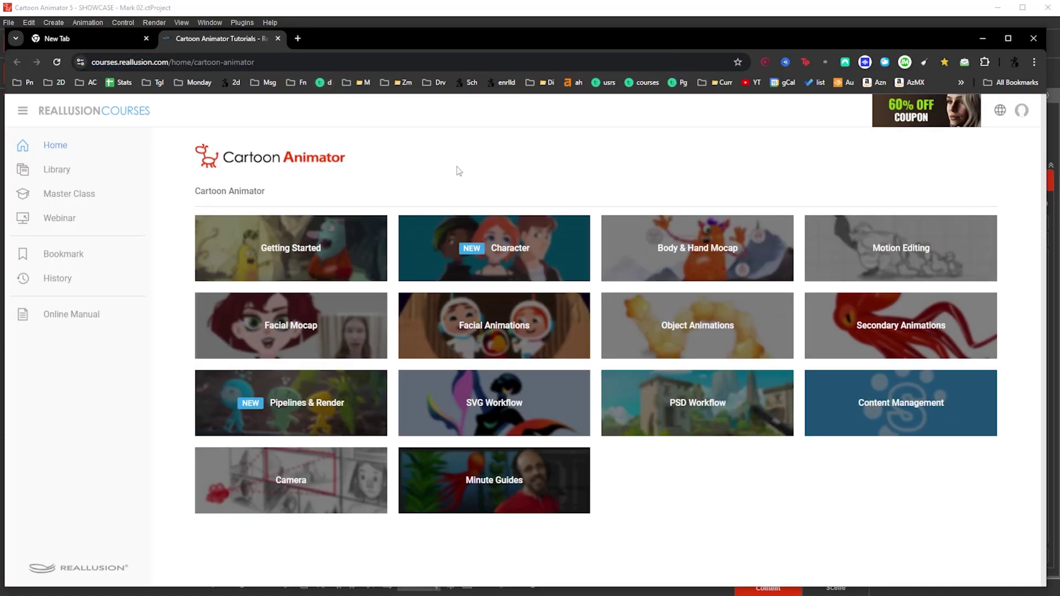